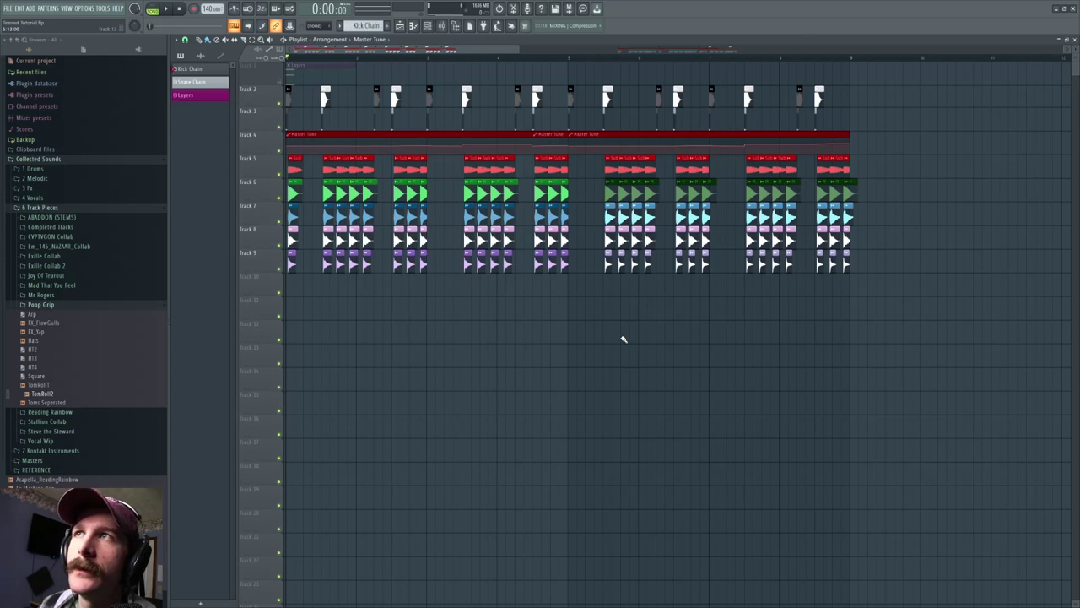
Play back the full arrangement from the start.
{"action": "key", "text": "space"}
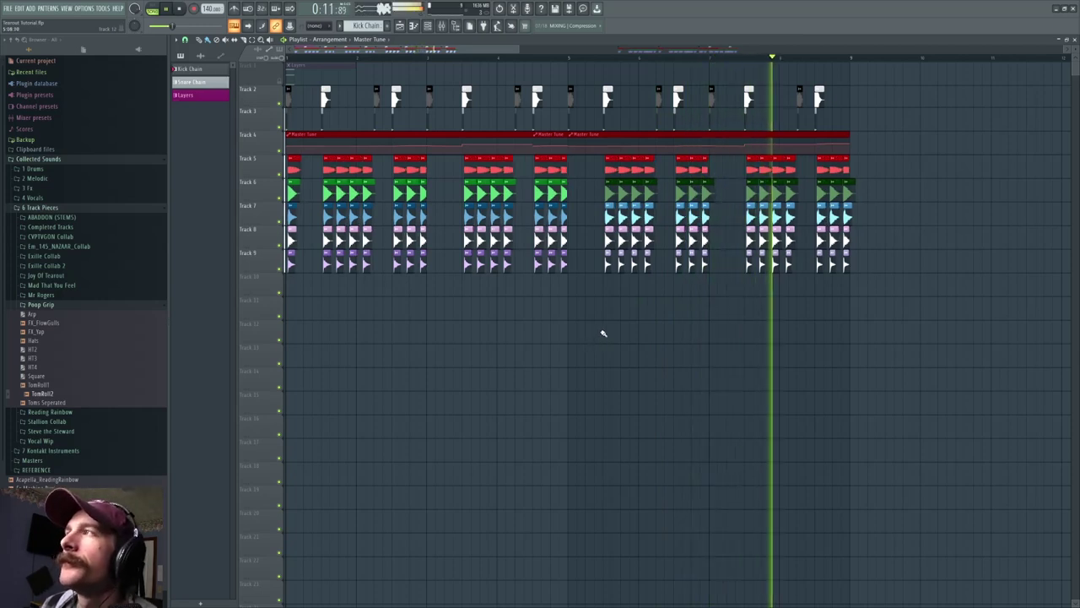
{"action": "key", "text": "space"}
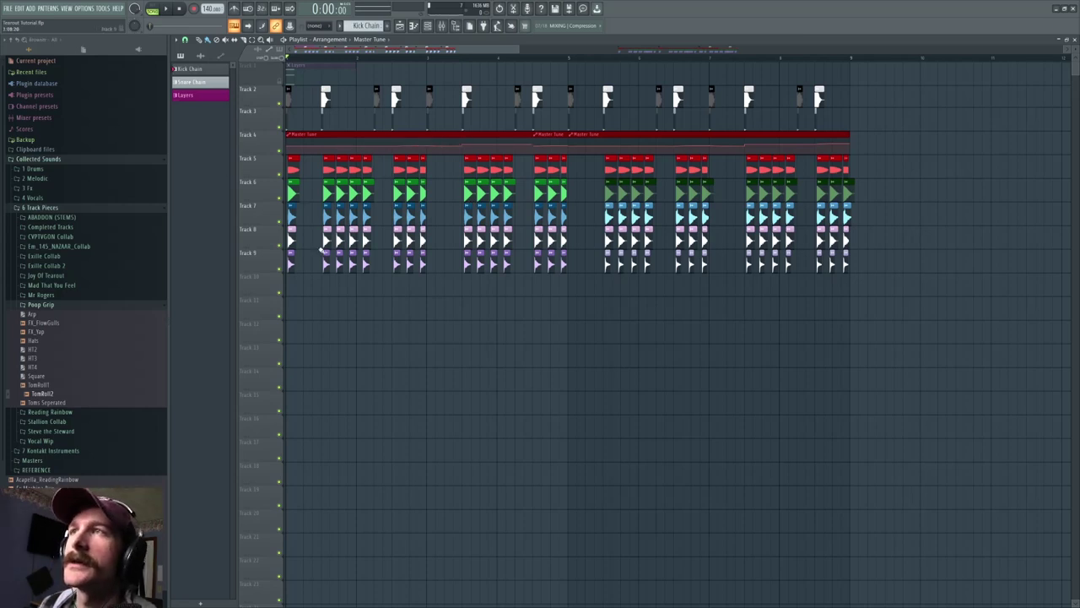
Mute the kick and snare on Tracks 2 and 3 and play the remaining layers.
{"action": "left_click", "coordinate": [281, 127]}
{"action": "left_click", "coordinate": [280, 103]}
{"action": "scroll", "coordinate": [376, 59], "scroll_direction": "up", "scroll_amount": 2}
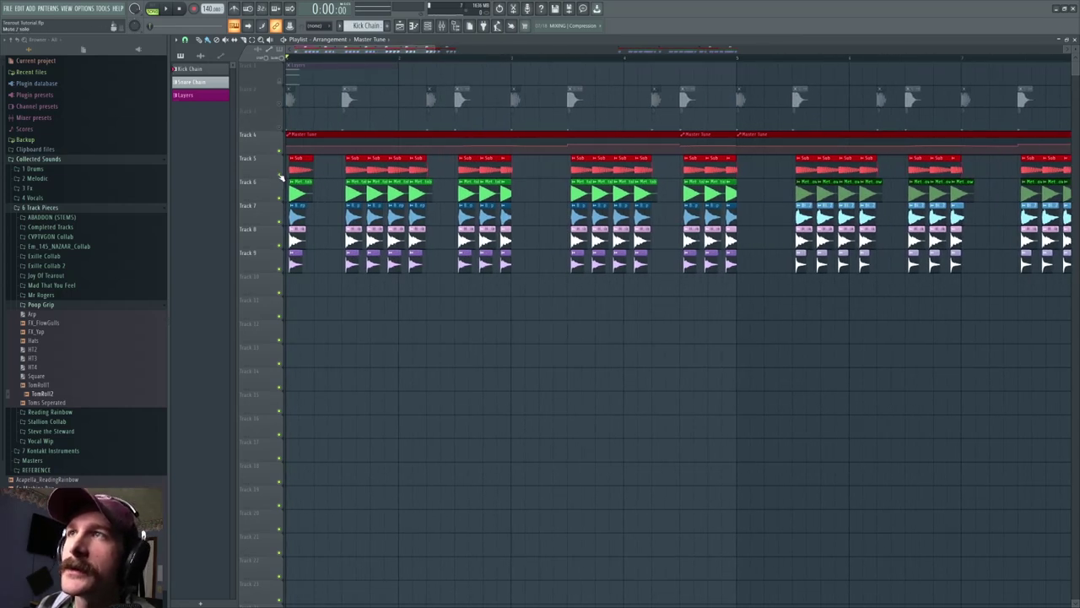
{"action": "right_click", "coordinate": [281, 176]}
{"action": "right_click", "coordinate": [284, 174]}
{"action": "left_click", "coordinate": [281, 126]}
{"action": "left_click", "coordinate": [284, 103]}
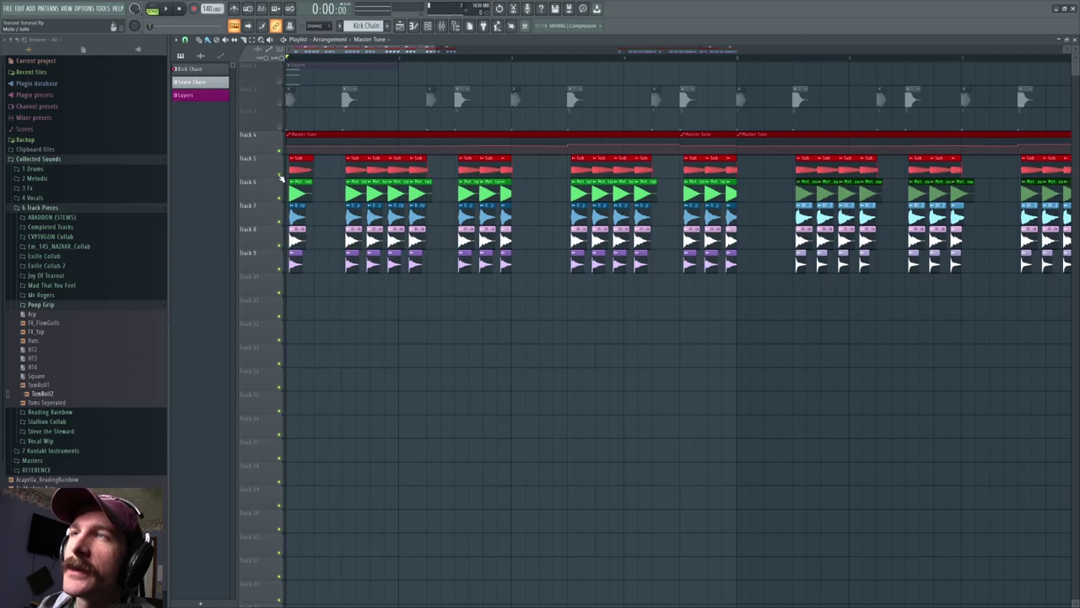
{"action": "key", "text": "space"}
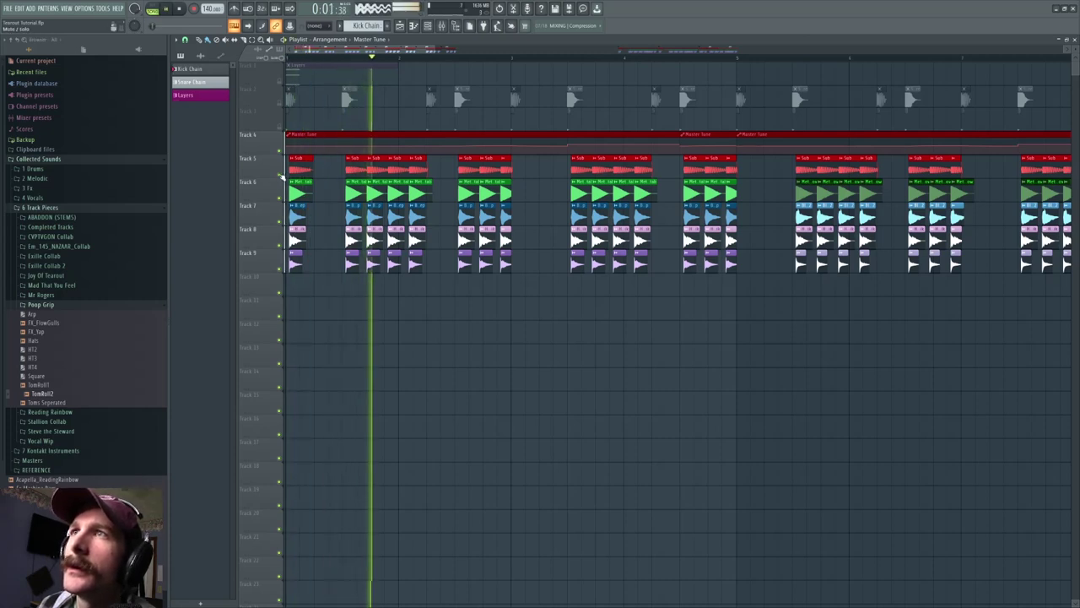
Solo the Sub layer on Track 5 and play it from the start.
{"action": "right_click", "coordinate": [282, 175]}
{"action": "key", "text": "space"}
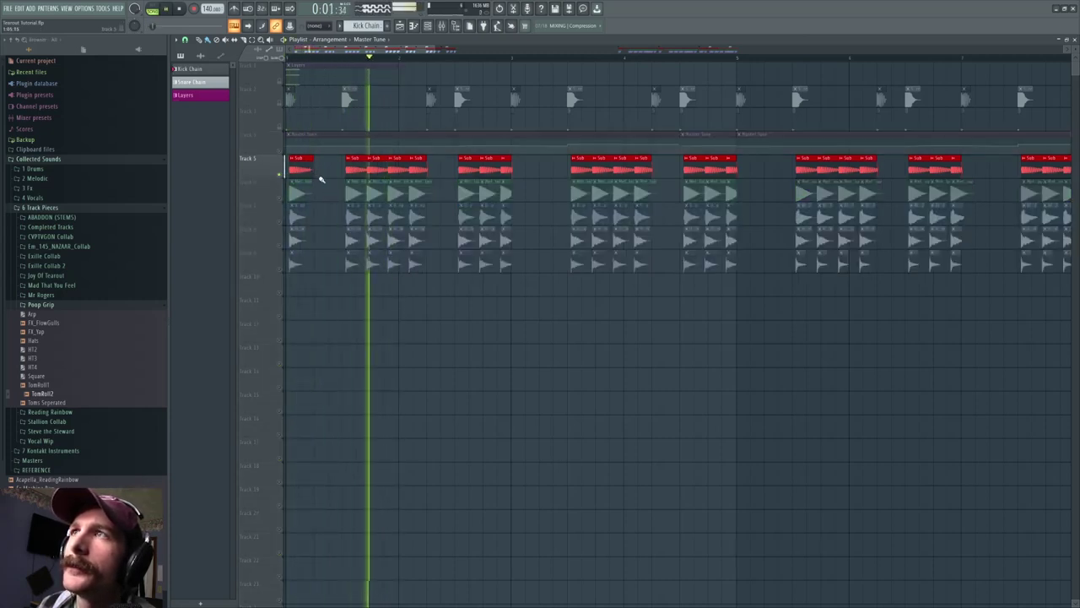
{"action": "key", "text": "space"}
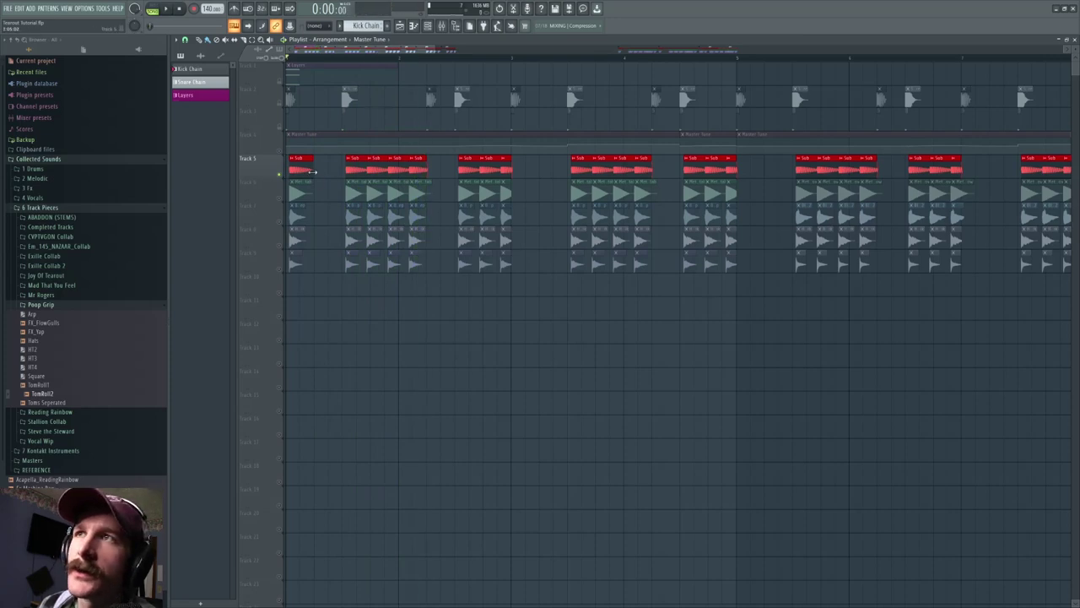
{"action": "key", "text": "space"}
{"action": "key", "text": "space"}
{"action": "key", "text": "space"}
{"action": "key", "text": "space"}
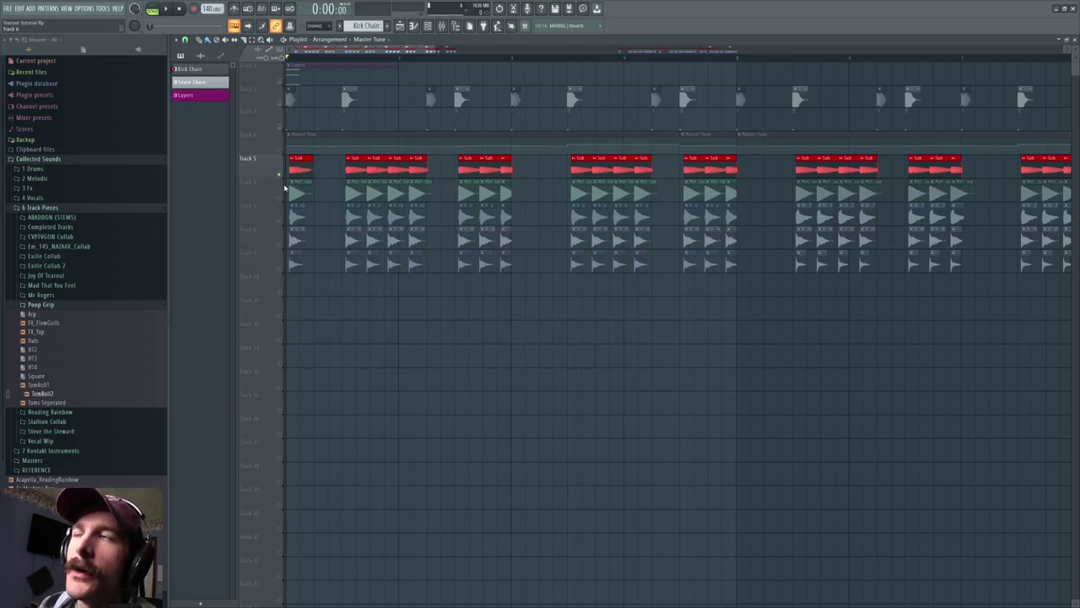
Solo the metal layer on Track 6 and play its opening stabs and its second-half stabs starting midway through bar 5.
{"action": "left_click", "coordinate": [281, 199]}
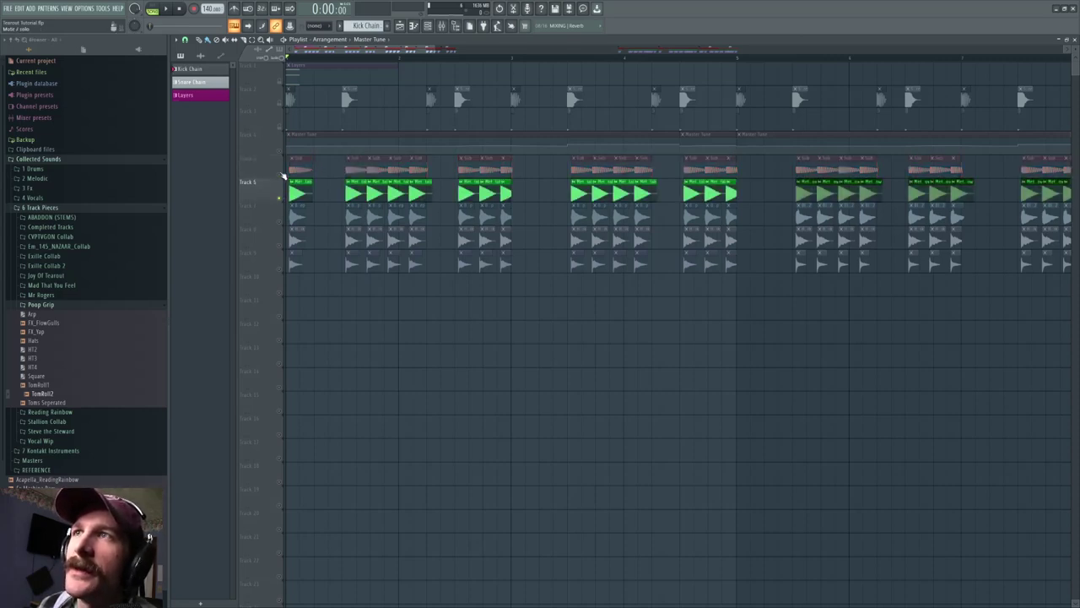
{"action": "key", "text": "space"}
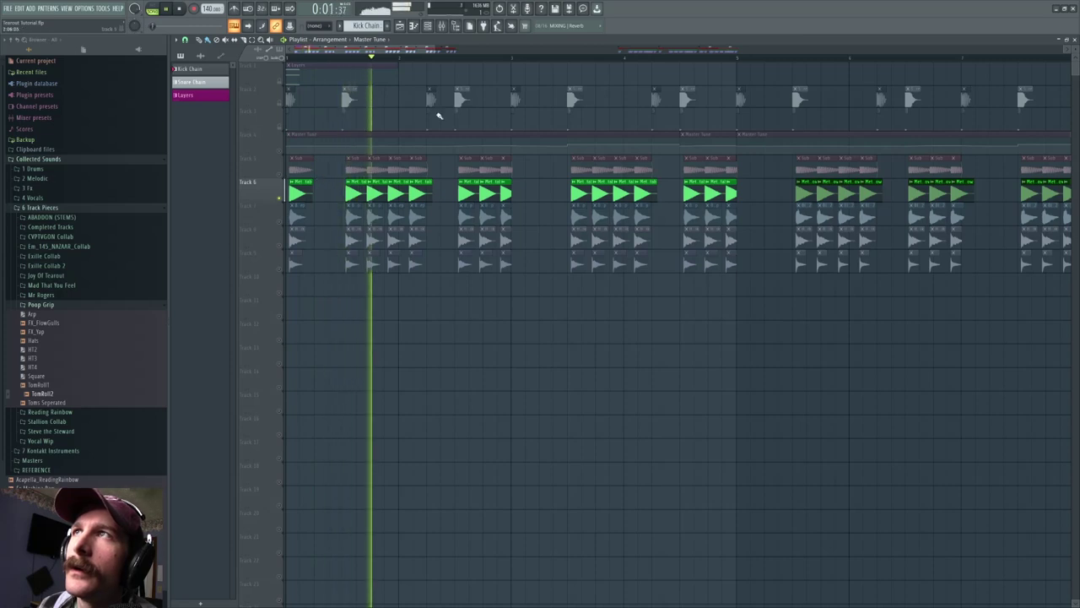
{"action": "key", "text": "space"}
{"action": "left_click_drag", "start_coordinate": [362, 53], "coordinate": [408, 54]}
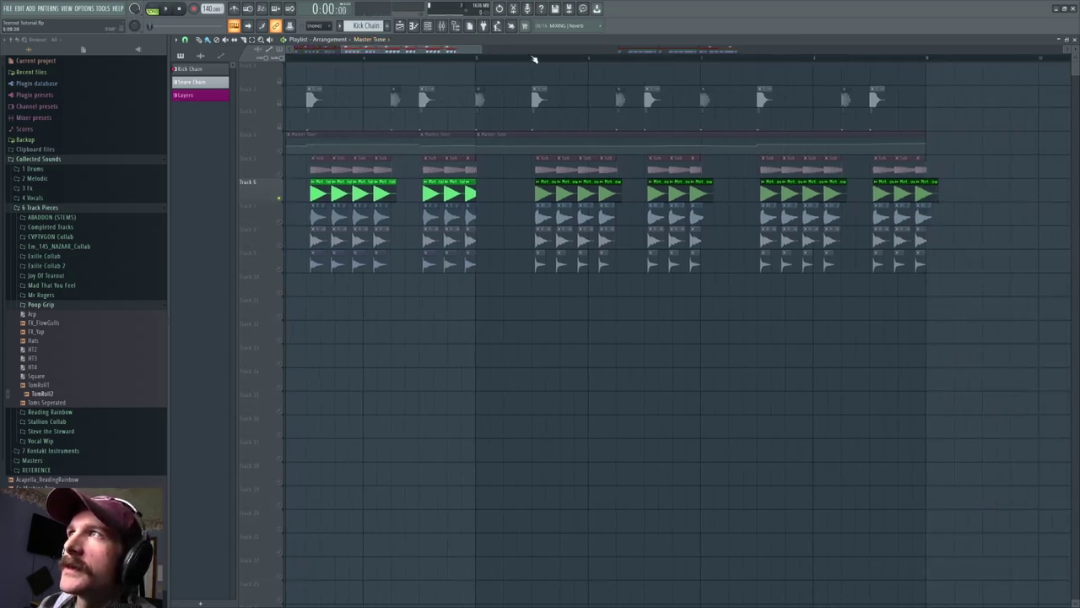
{"action": "left_click", "coordinate": [532, 59]}
{"action": "key", "text": "space"}
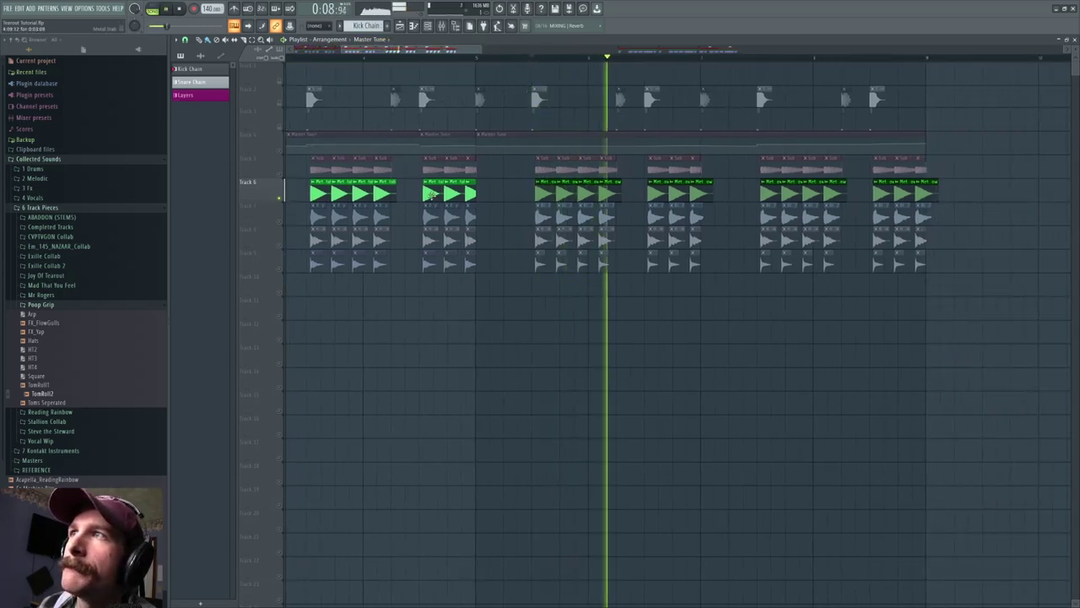
{"action": "key", "text": "space"}
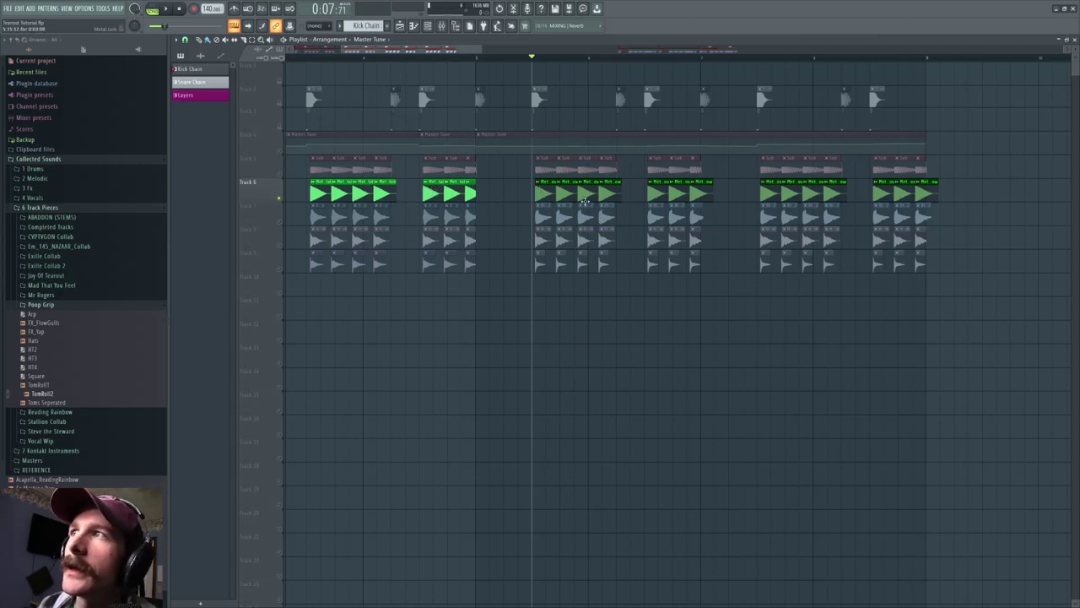
Turn the Metal Stab clip's quick fade-out down to 0%, restore it, and check the Metal Low clip's fade-out.
{"action": "double_click", "coordinate": [535, 196]}
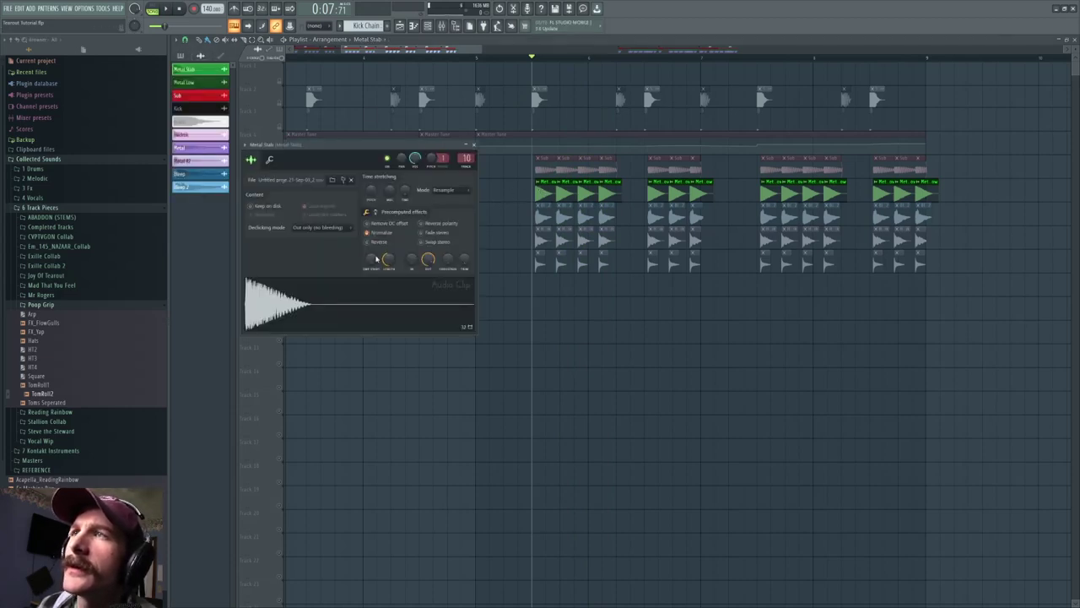
{"action": "left_click_drag", "start_coordinate": [428, 260], "coordinate": [418, 285]}
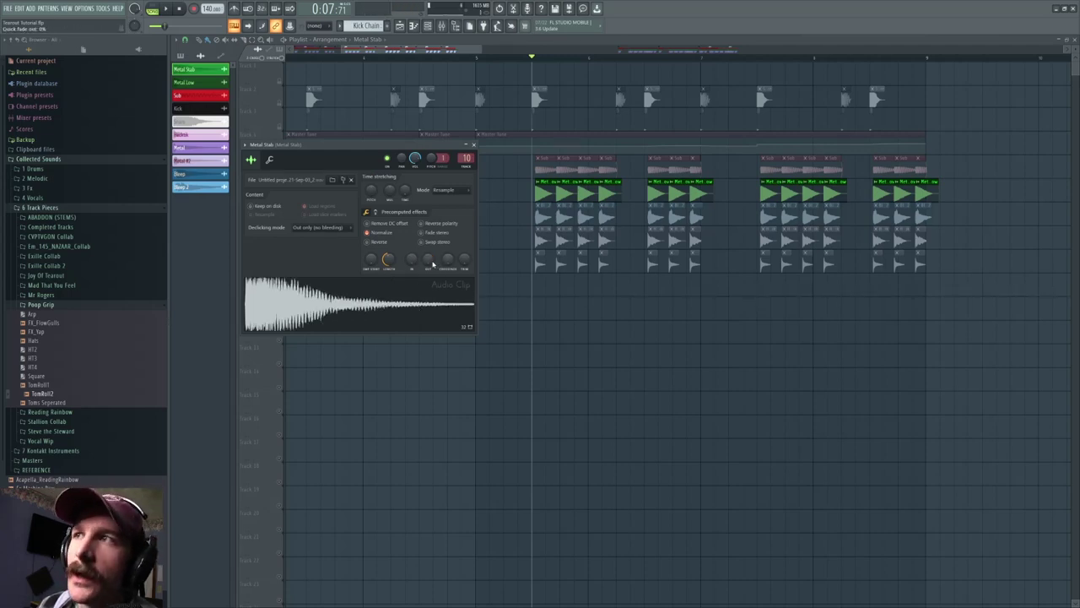
{"action": "left_click_drag", "start_coordinate": [430, 261], "coordinate": [547, 208]}
{"action": "left_click", "coordinate": [550, 193]}
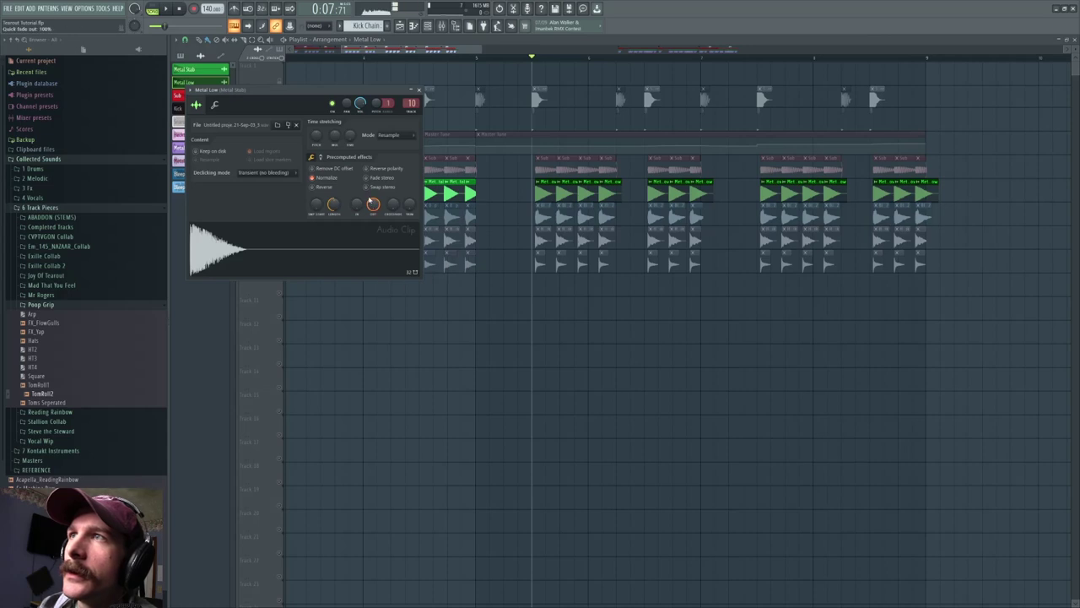
{"action": "left_click_drag", "start_coordinate": [374, 205], "coordinate": [374, 173]}
{"action": "key", "text": "Escape"}
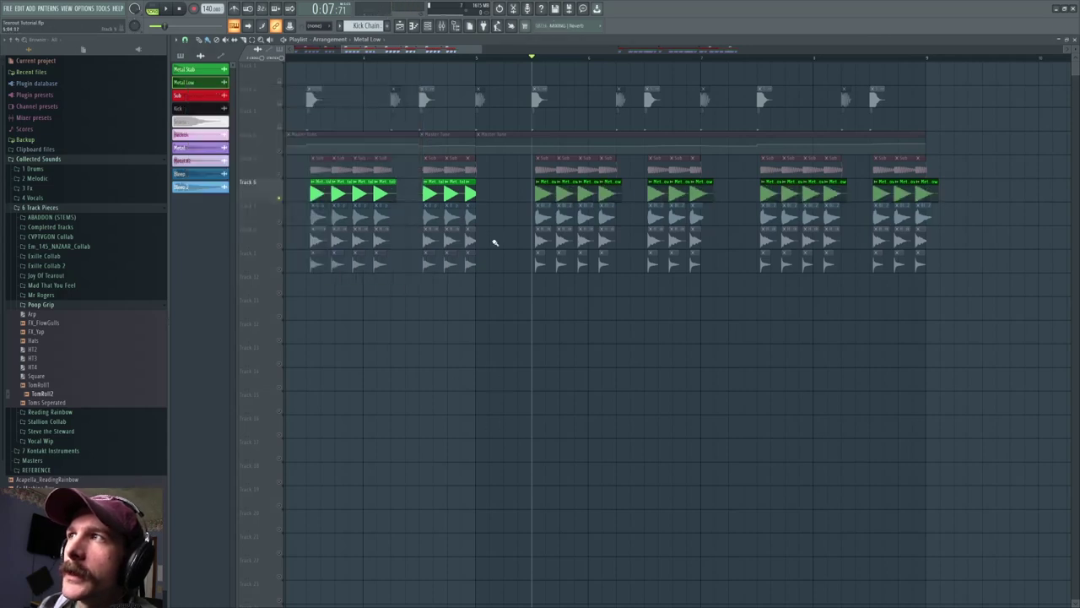
Solo the bleep layer on Track 7 and play both its opening clips and the second-half clips midway through bar 5.
{"action": "left_click_drag", "start_coordinate": [416, 52], "coordinate": [354, 53]}
{"action": "right_click", "coordinate": [279, 222]}
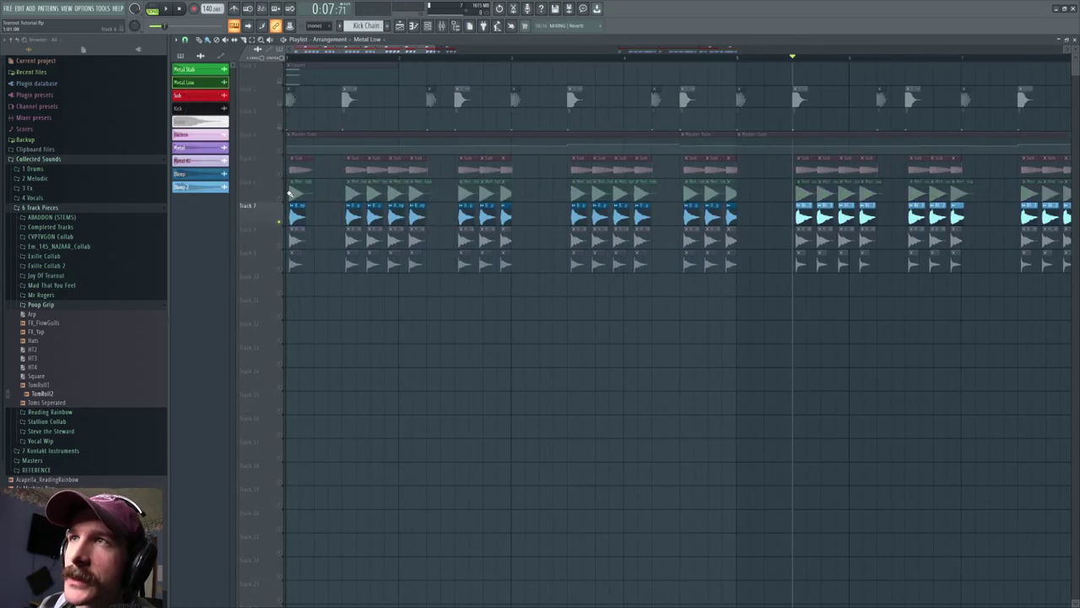
{"action": "key", "text": "space"}
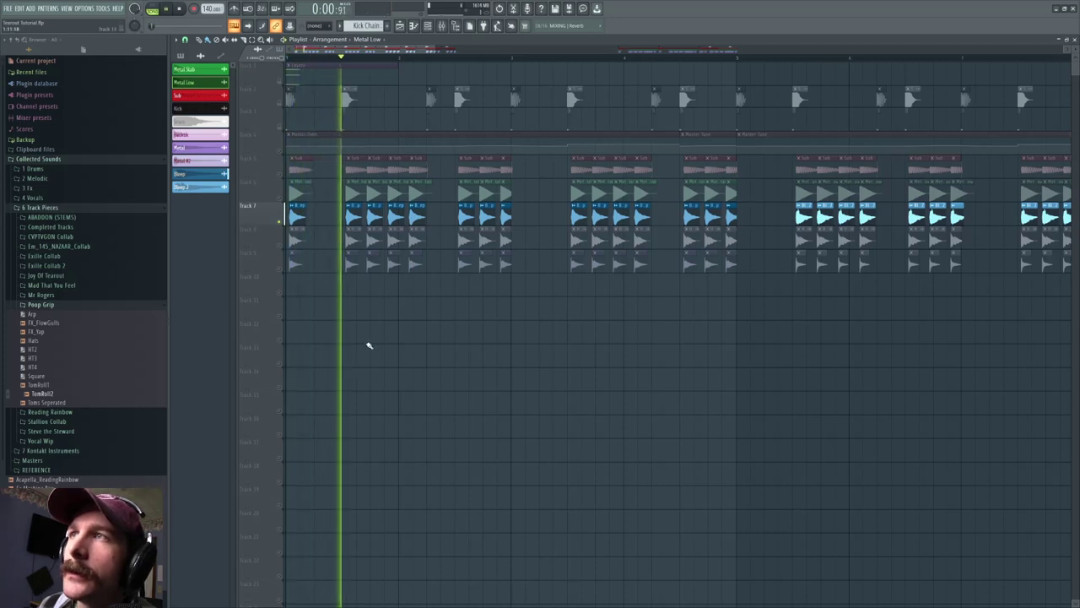
{"action": "key", "text": "space"}
{"action": "left_click_drag", "start_coordinate": [370, 53], "coordinate": [416, 60]}
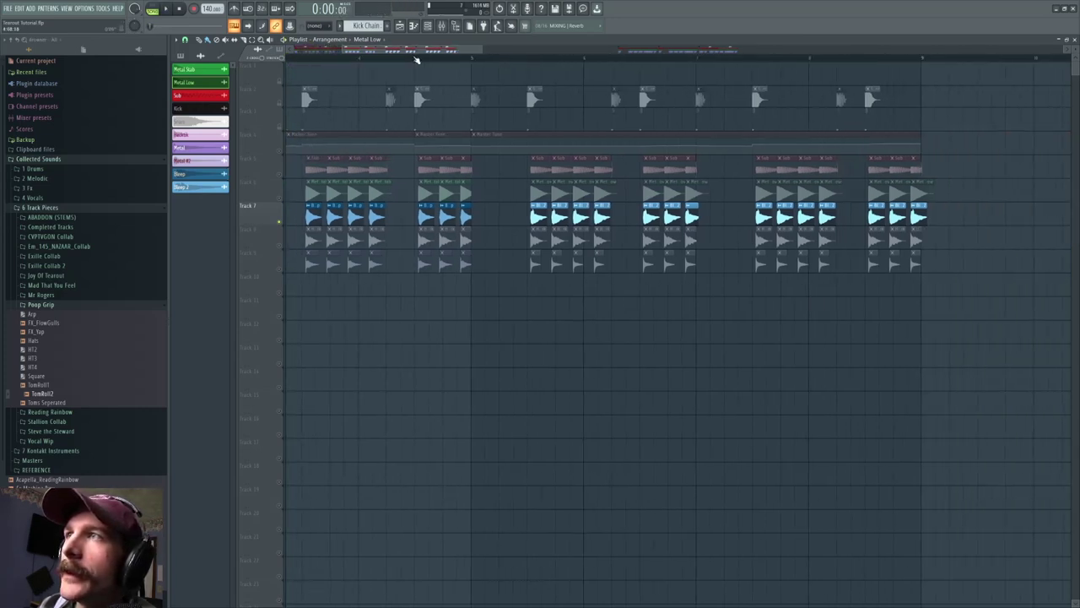
{"action": "left_click", "coordinate": [529, 59]}
{"action": "key", "text": "space"}
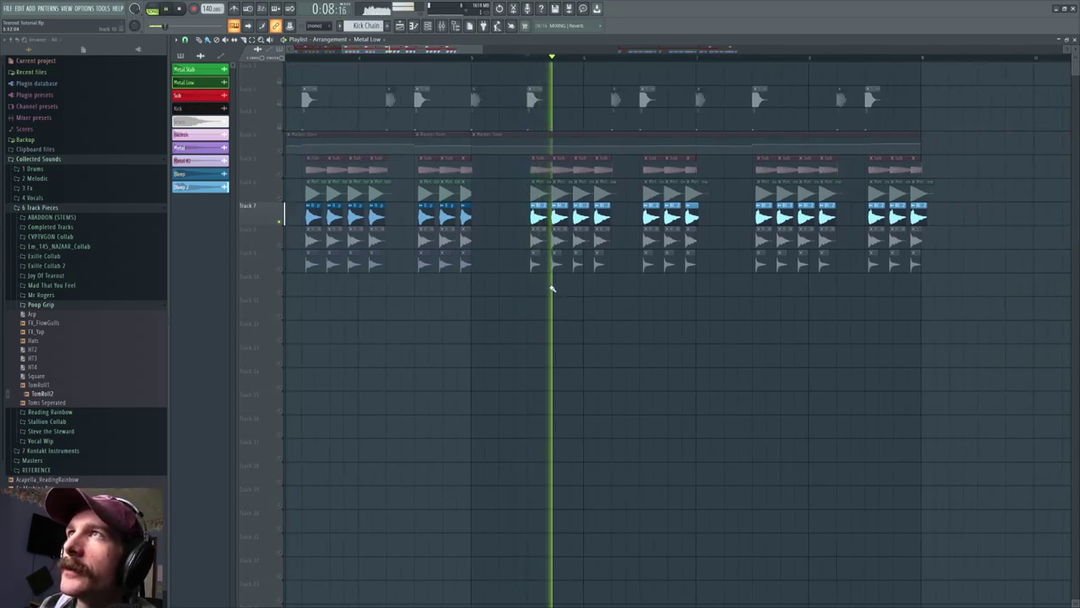
{"action": "key", "text": "space"}
{"action": "left_click_drag", "start_coordinate": [396, 51], "coordinate": [279, 55]}
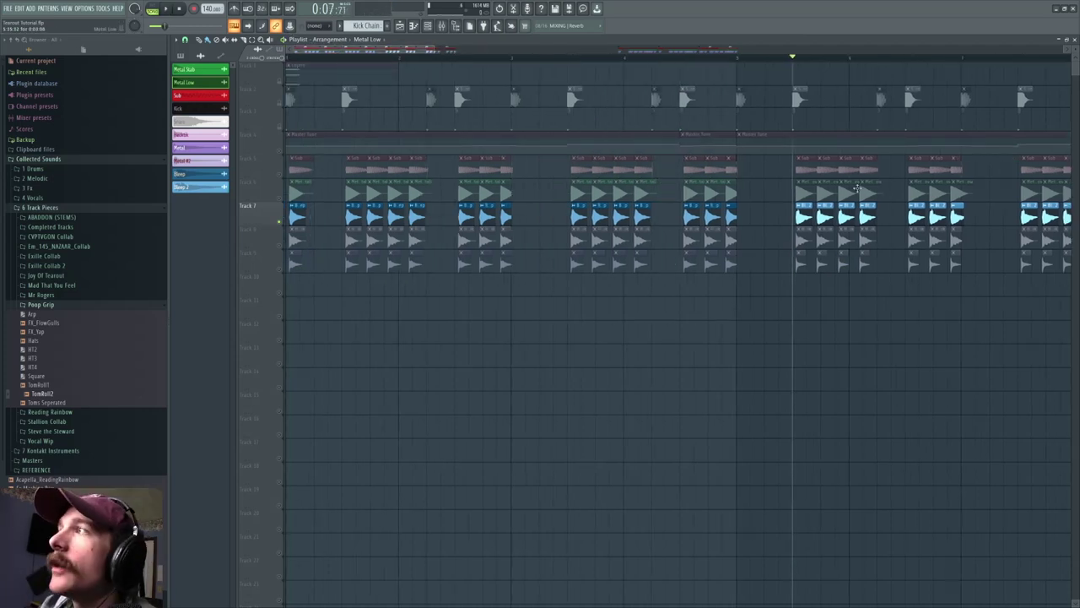
Audition the Bleep 2 clip with the e3 generic stretch mode, switch it back to e3 mono and audition it again.
{"action": "left_click", "coordinate": [192, 187]}
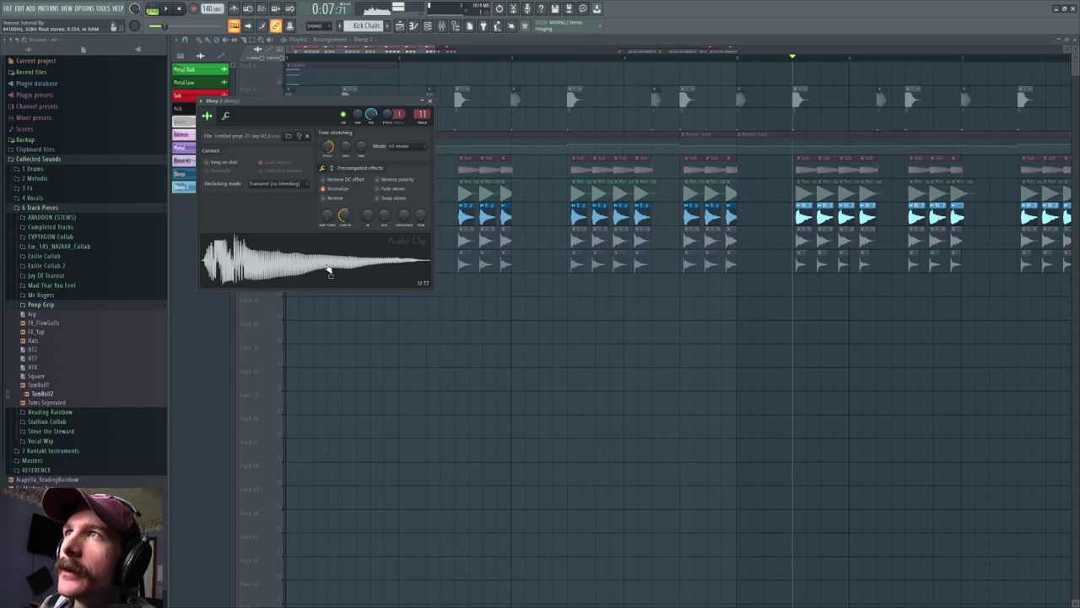
{"action": "left_click", "coordinate": [400, 147]}
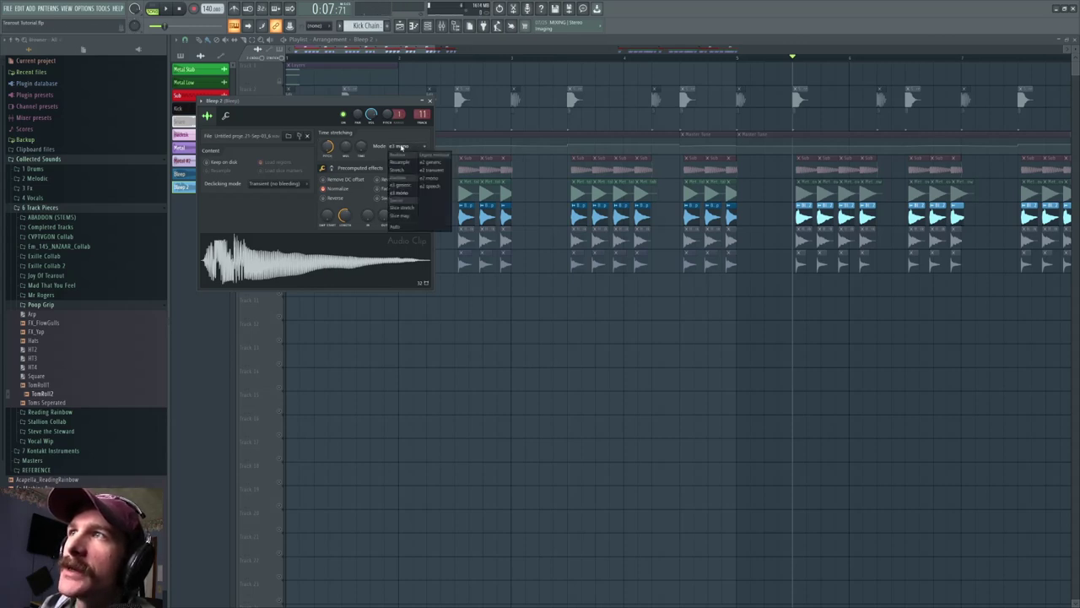
{"action": "left_click", "coordinate": [406, 149]}
{"action": "left_click", "coordinate": [353, 263]}
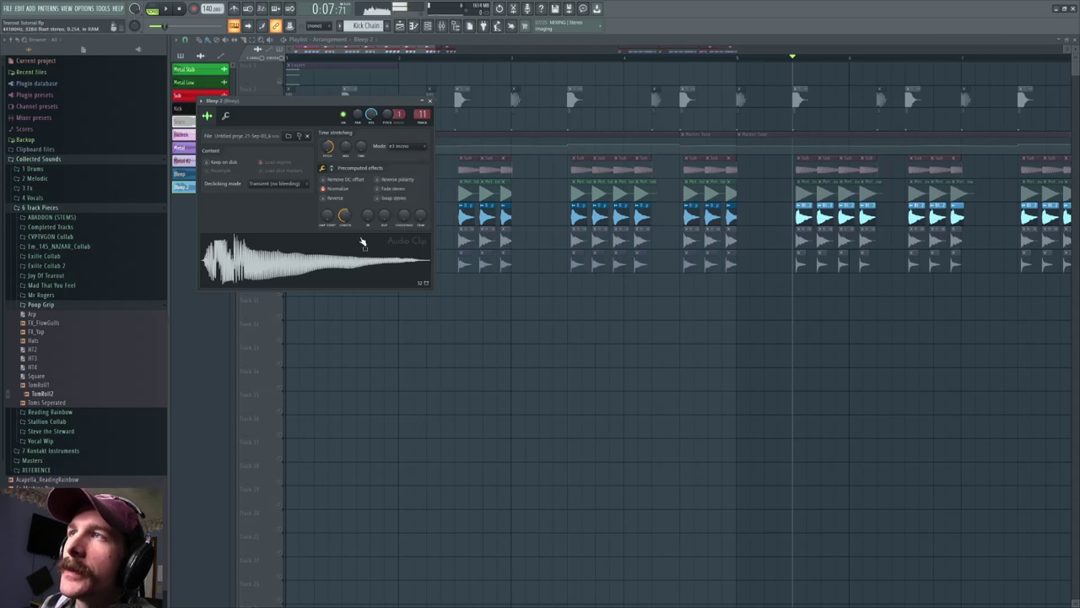
{"action": "scroll", "coordinate": [413, 152], "scroll_direction": "up", "scroll_amount": 1}
{"action": "left_click", "coordinate": [362, 246]}
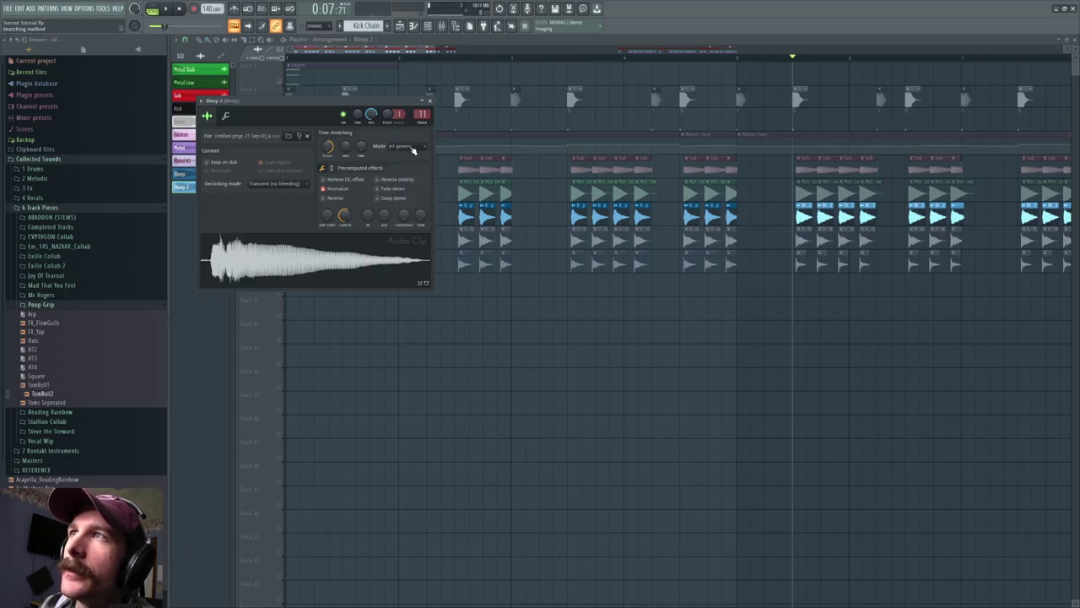
{"action": "scroll", "coordinate": [412, 150], "scroll_direction": "down", "scroll_amount": 1}
{"action": "left_click", "coordinate": [387, 239]}
Show Bleep 2's additional precomputed effects, toggle its clipping off and on, and audition the sample again.
{"action": "left_click", "coordinate": [332, 168]}
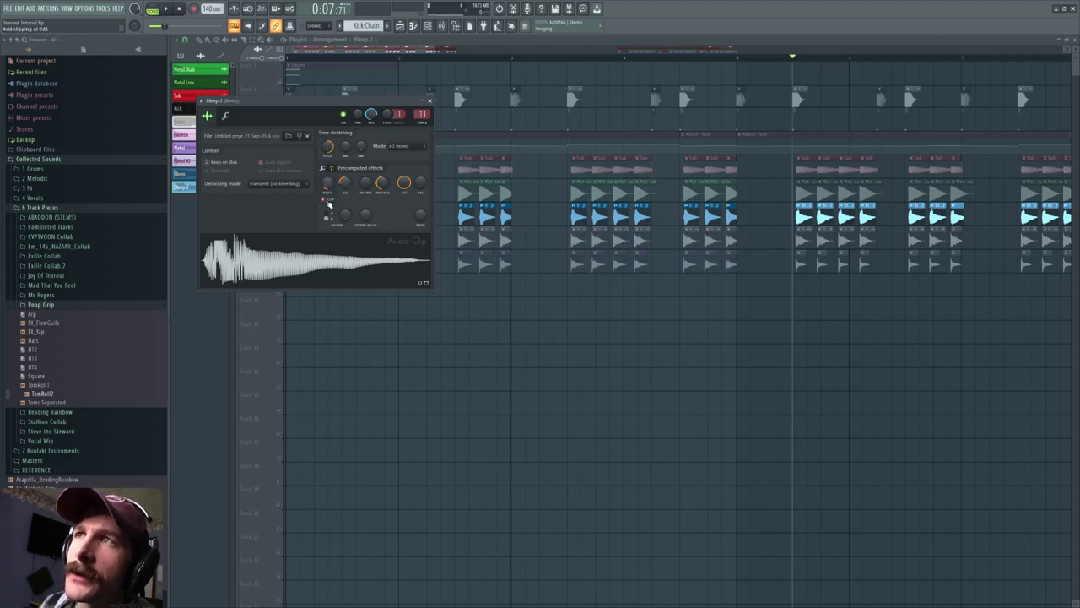
{"action": "left_click", "coordinate": [327, 201]}
{"action": "left_click", "coordinate": [329, 201]}
{"action": "key", "text": "Escape"}
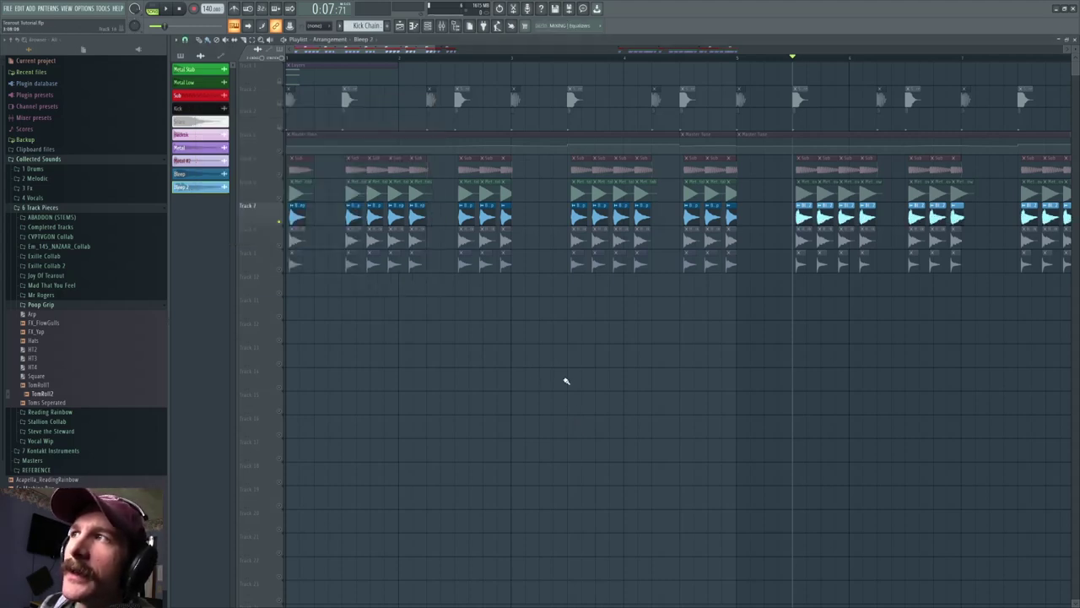
{"action": "double_click", "coordinate": [804, 217]}
{"action": "left_click", "coordinate": [395, 258]}
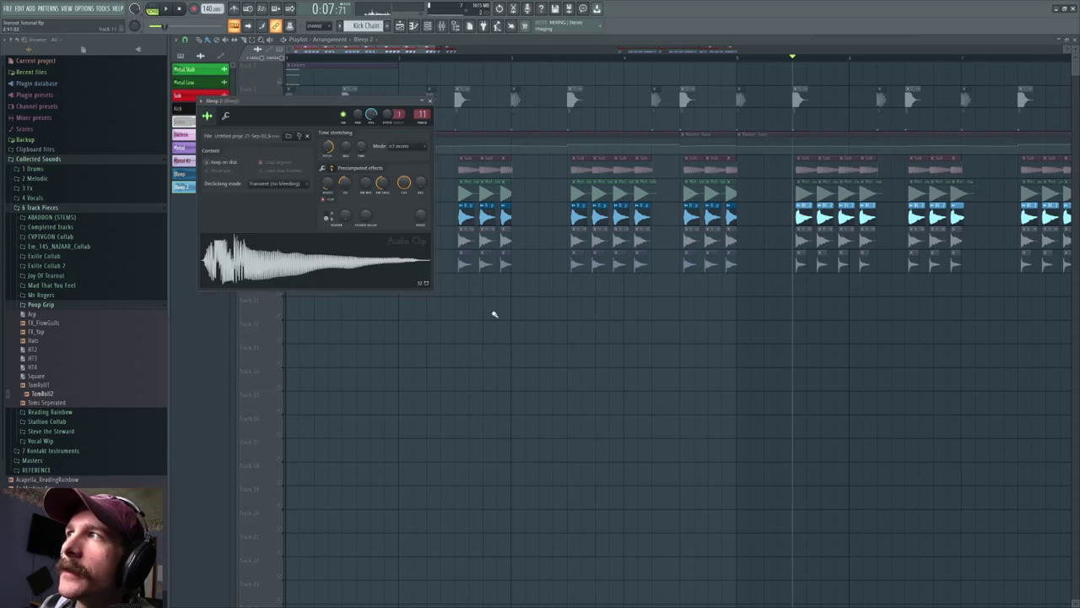
{"action": "key", "text": "Escape"}
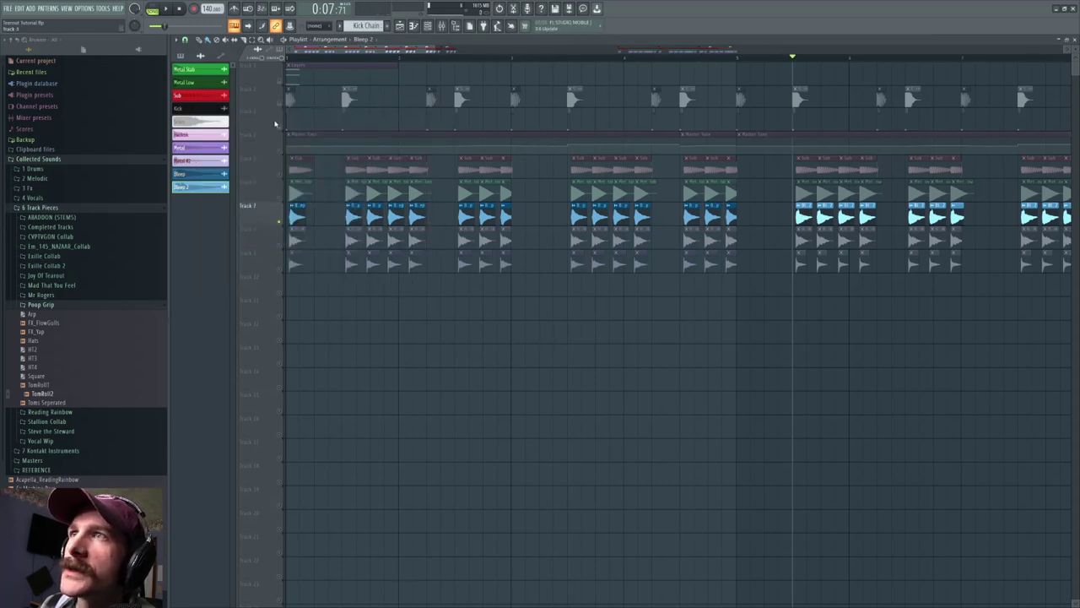
Solo Track 8, re-enable the Master Tune automation on Track 4 and play them from the start.
{"action": "key", "text": "space"}
{"action": "left_click", "coordinate": [297, 229]}
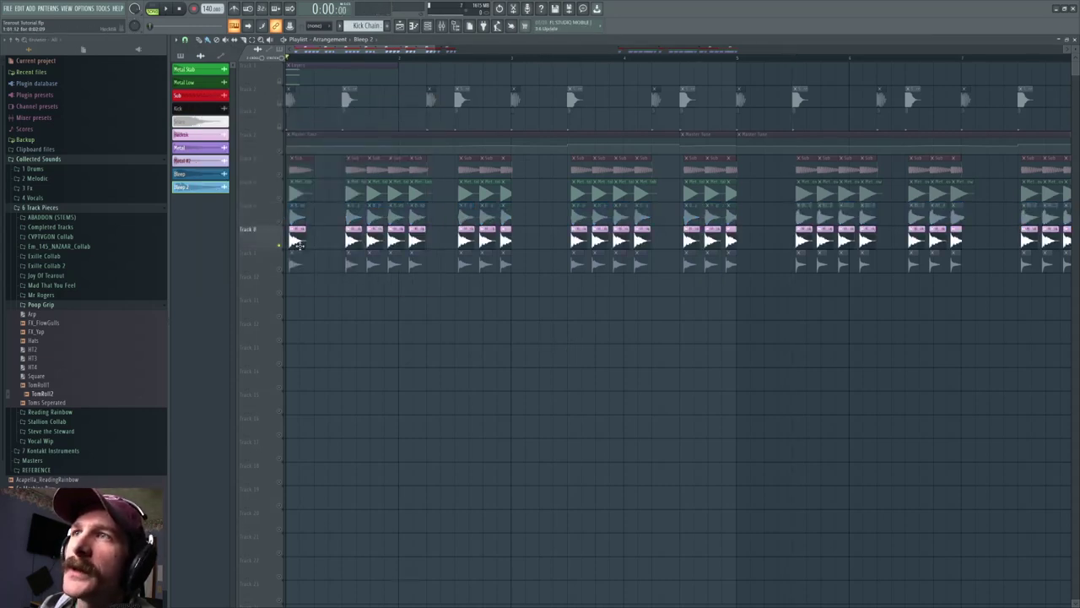
{"action": "key", "text": "space"}
{"action": "left_click", "coordinate": [282, 152]}
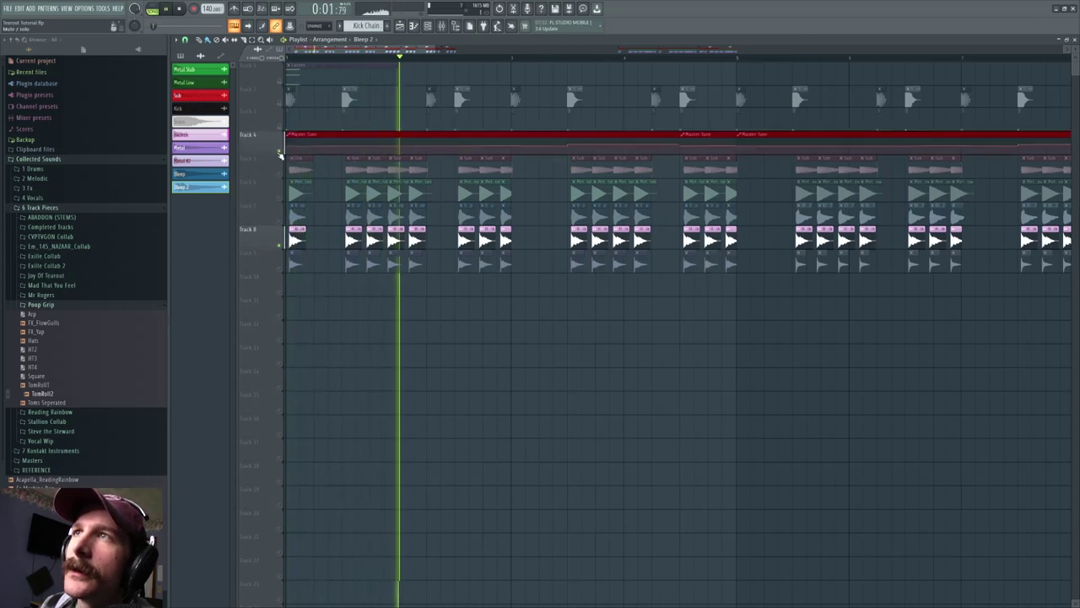
{"action": "key", "text": "space"}
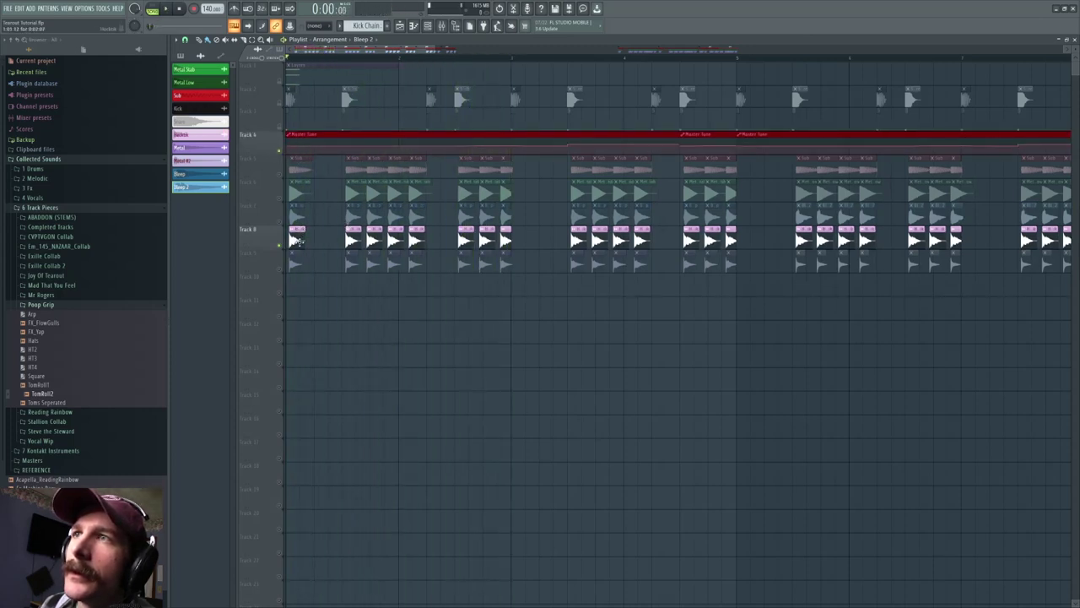
Open the first Track 8 clip's sample settings, audition the sample and test its quick fade-out.
{"action": "double_click", "coordinate": [300, 245]}
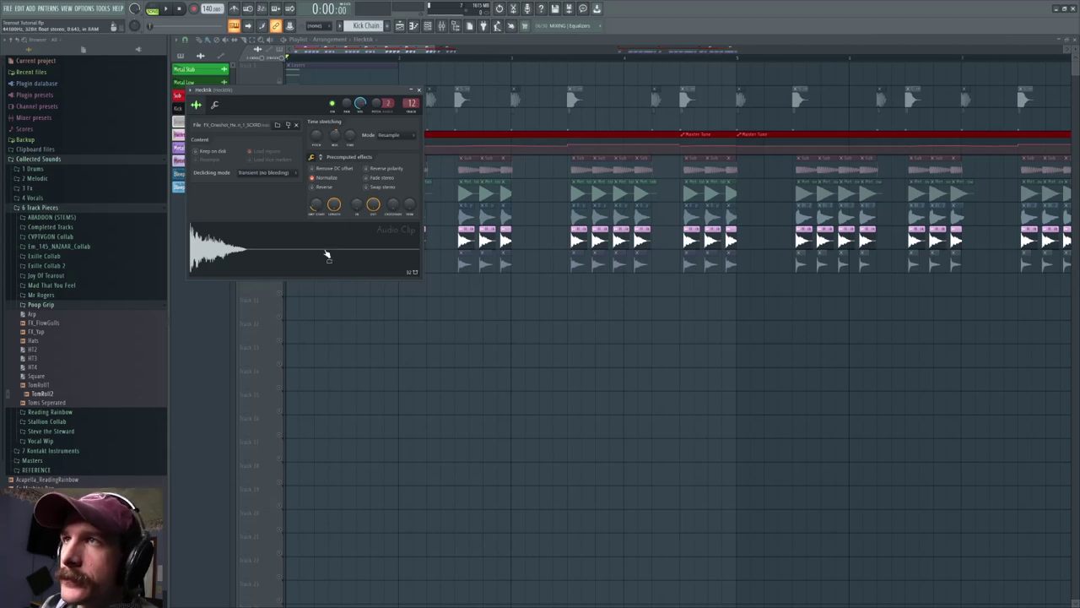
{"action": "left_click", "coordinate": [326, 253]}
{"action": "left_click_drag", "start_coordinate": [371, 203], "coordinate": [361, 171]}
{"action": "left_click", "coordinate": [340, 257]}
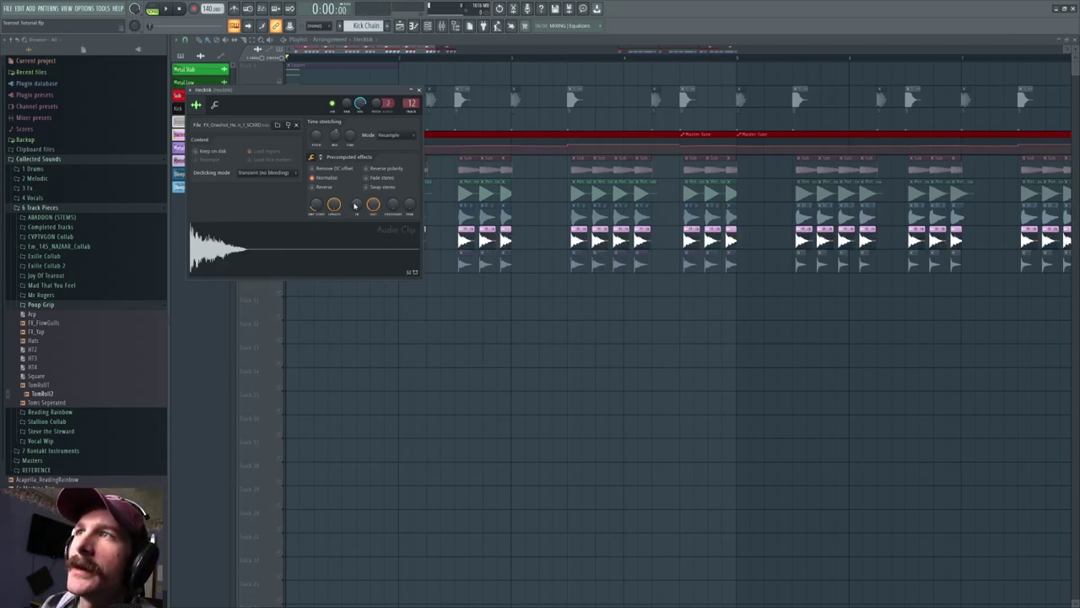
Leave the Track 8 sample's settings and audition the other layers, switching to Track 9 and soloing Tracks 7, 6 and 5 in turn.
{"action": "left_click", "coordinate": [321, 159]}
{"action": "left_click", "coordinate": [313, 159]}
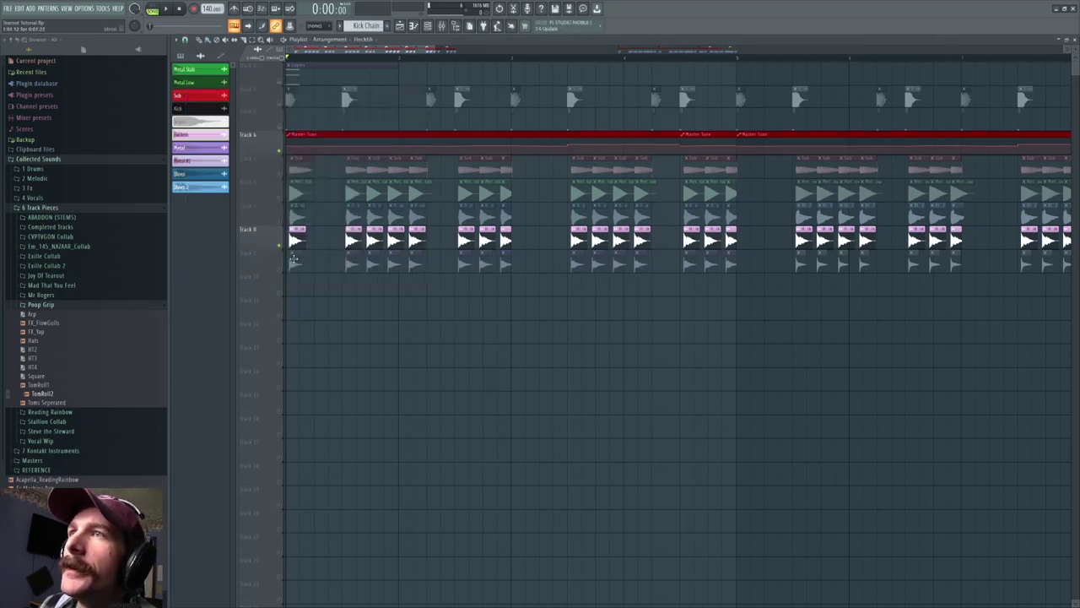
{"action": "left_click", "coordinate": [279, 246]}
{"action": "left_click", "coordinate": [278, 268]}
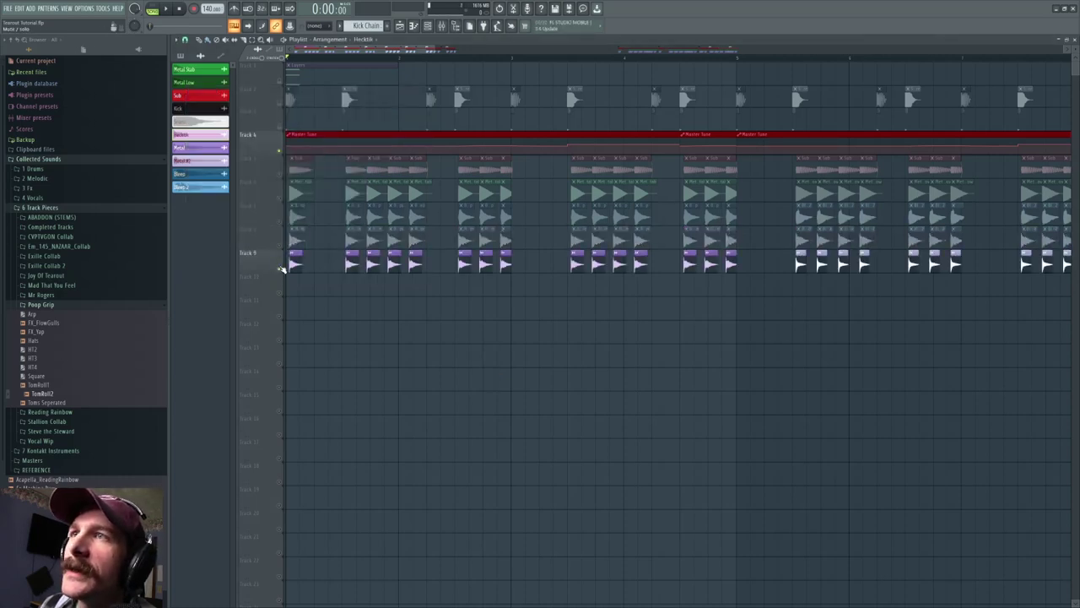
{"action": "right_click", "coordinate": [281, 220]}
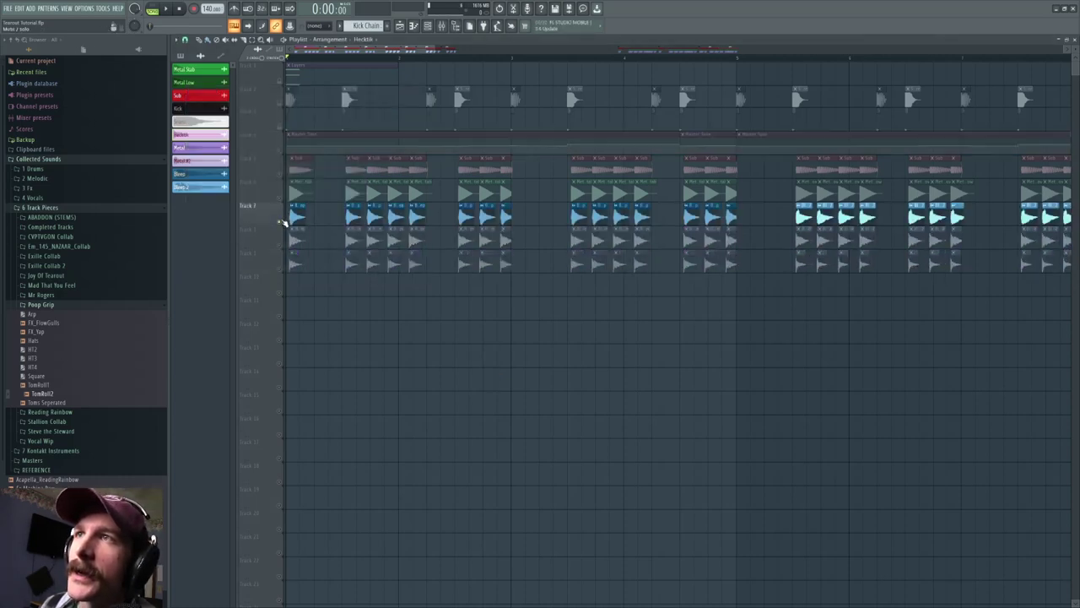
{"action": "right_click", "coordinate": [280, 195]}
{"action": "left_click", "coordinate": [285, 165]}
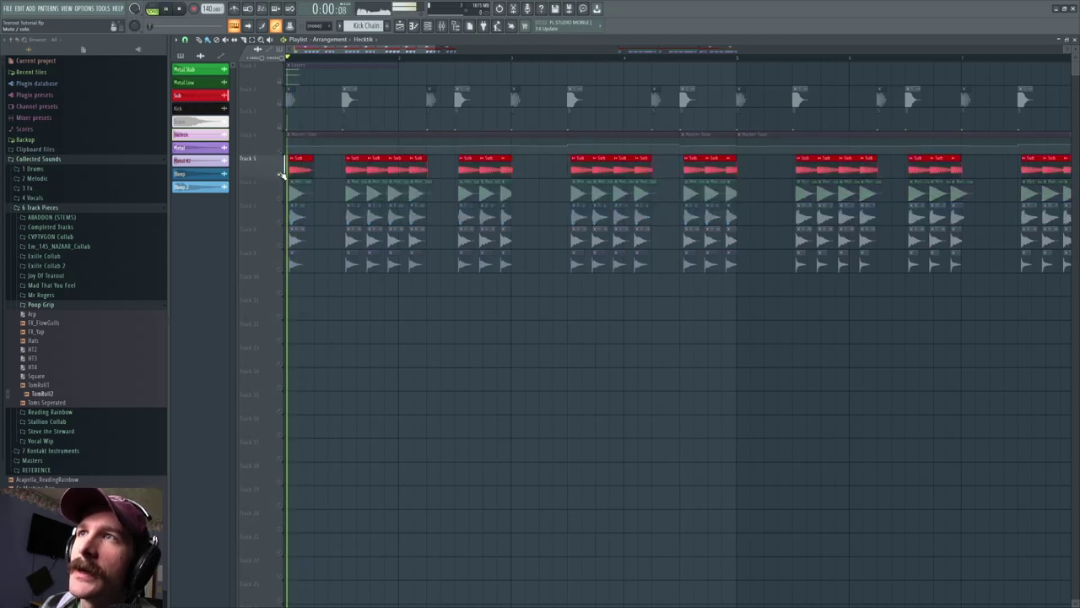
Solo Track 8 again and review the sample settings of its first clip.
{"action": "left_click", "coordinate": [283, 246]}
{"action": "double_click", "coordinate": [294, 240]}
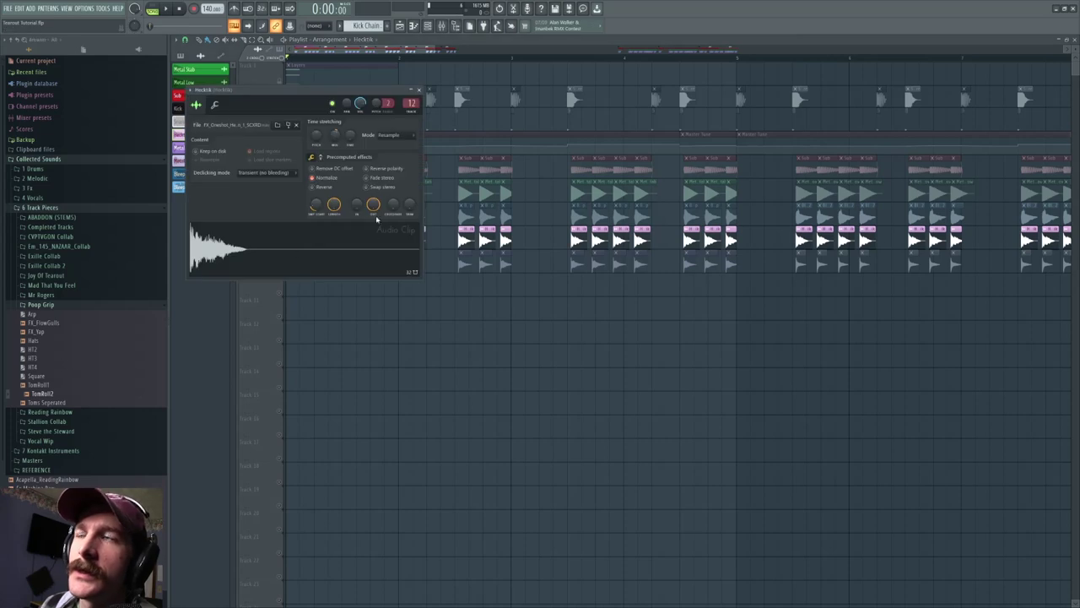
{"action": "key", "text": "Escape"}
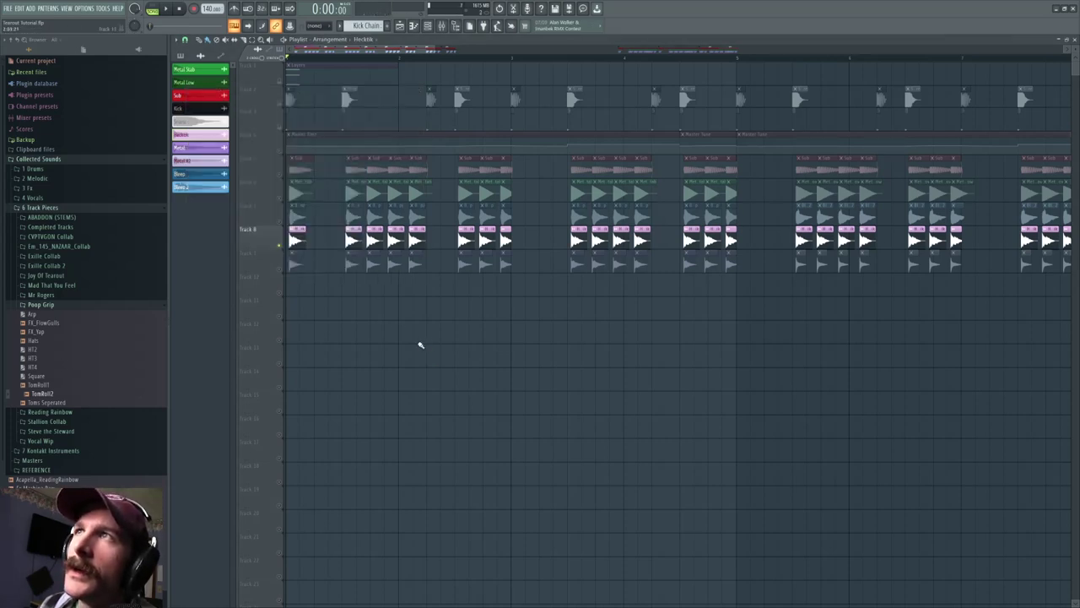
Re-enable Tracks 7, 6, 5 and 9 alongside Track 8.
{"action": "left_click", "coordinate": [280, 221]}
{"action": "left_click", "coordinate": [279, 197]}
{"action": "left_click", "coordinate": [280, 174]}
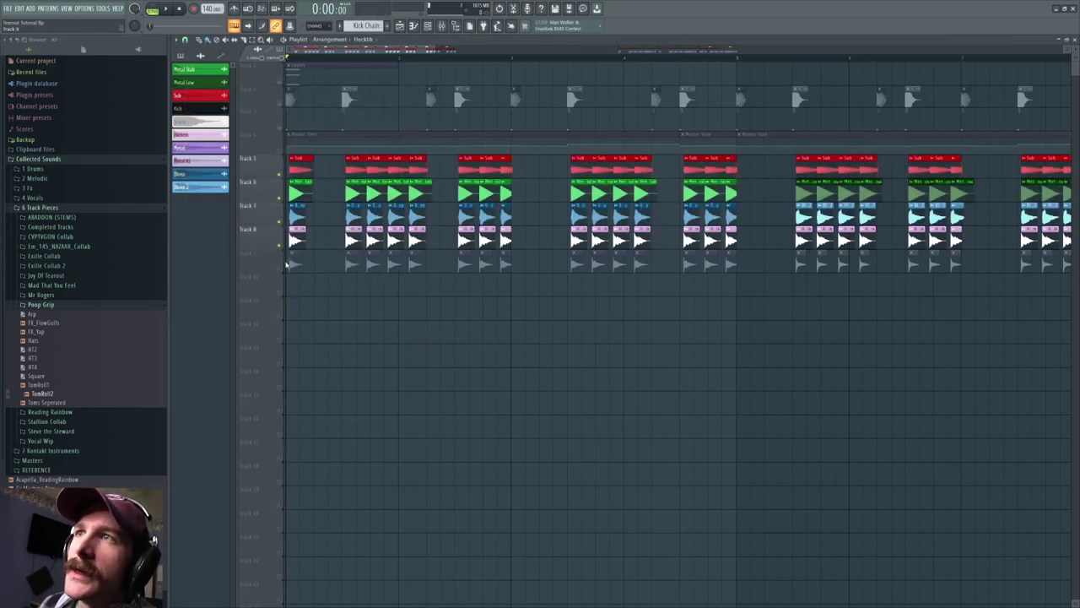
{"action": "left_click", "coordinate": [278, 265]}
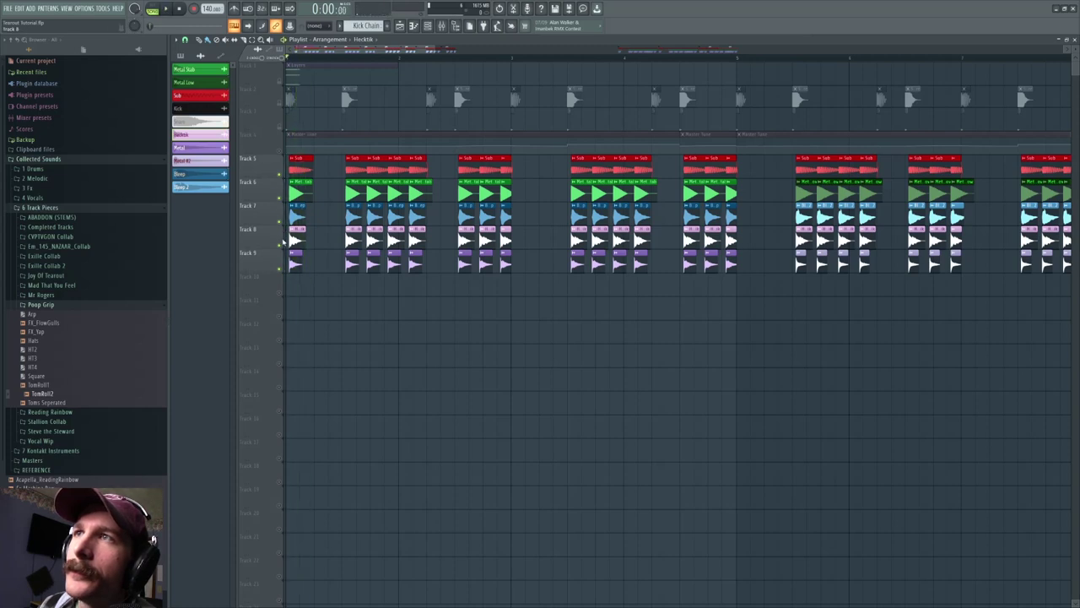
Mute Tracks 8 and 5 and play the start of the remaining layers on Tracks 6, 7 and 9 repeatedly.
{"action": "left_click", "coordinate": [279, 245]}
{"action": "left_click", "coordinate": [279, 174]}
{"action": "key", "text": "space"}
{"action": "key", "text": "space"}
{"action": "key", "text": "space"}
{"action": "key", "text": "space"}
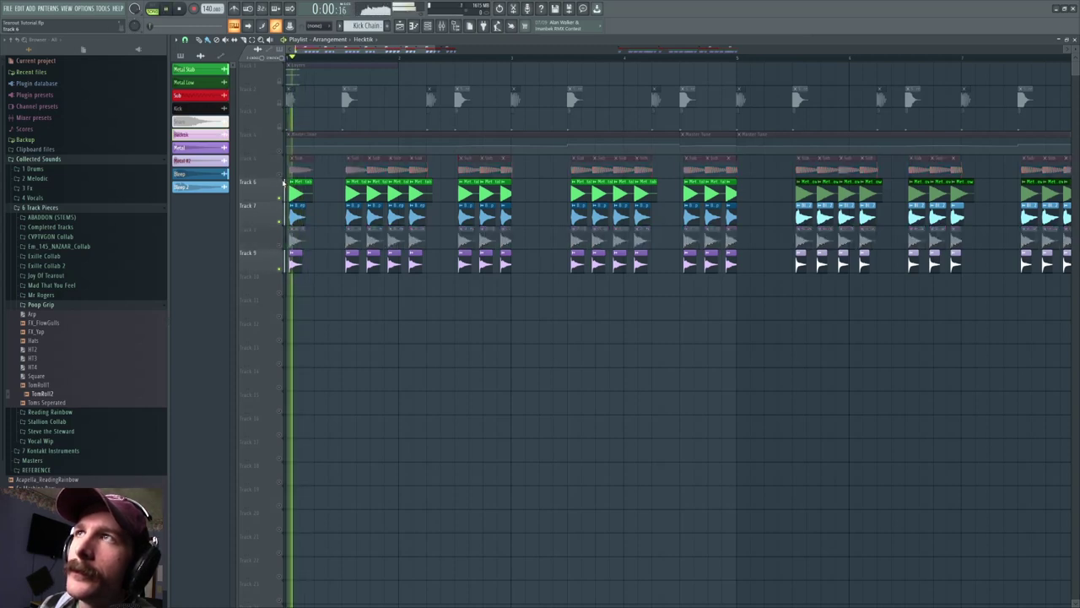
Compare the layers with Track 8 unmuted and muted by playing the start of the arrangement each way.
{"action": "left_click", "coordinate": [279, 245]}
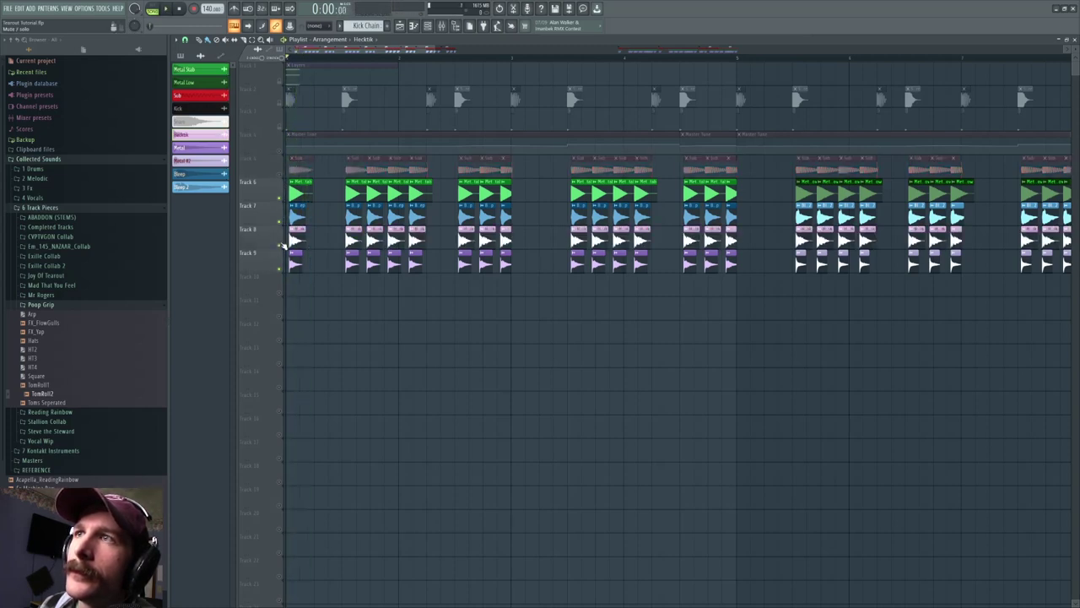
{"action": "key", "text": "space"}
{"action": "key", "text": "space"}
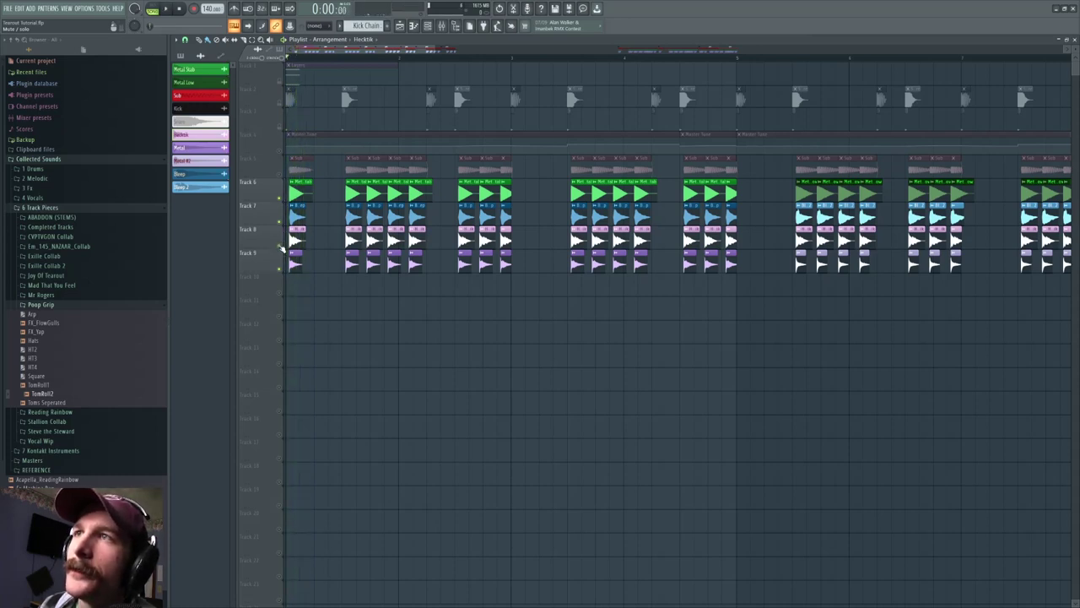
{"action": "left_click", "coordinate": [281, 246]}
{"action": "key", "text": "space"}
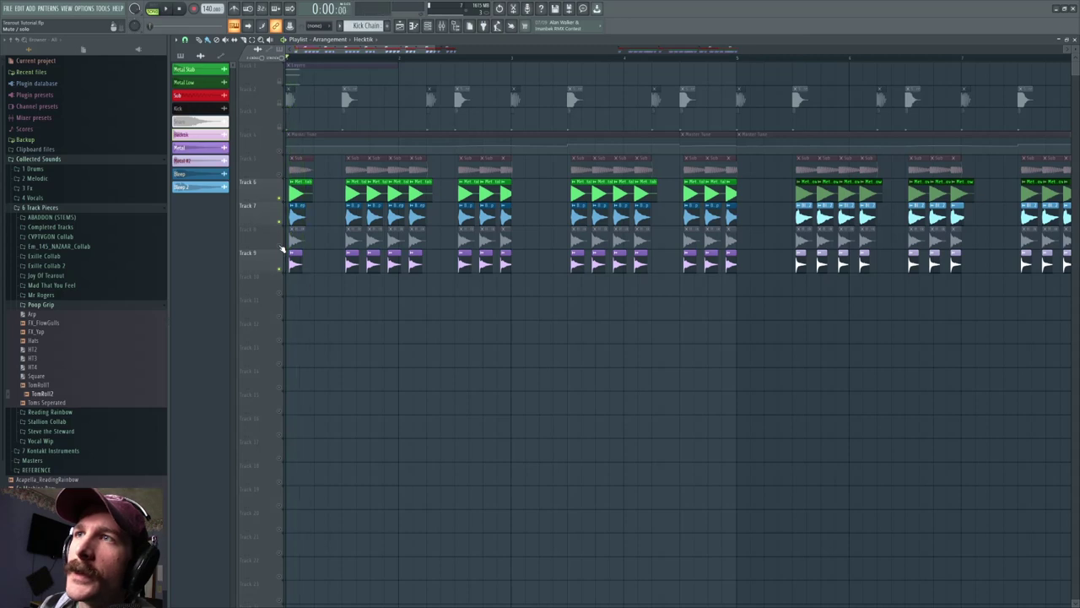
Unmute Track 8, mute Track 9 and play the start, toggling Track 6 off and back on.
{"action": "left_click", "coordinate": [281, 246]}
{"action": "left_click", "coordinate": [281, 269]}
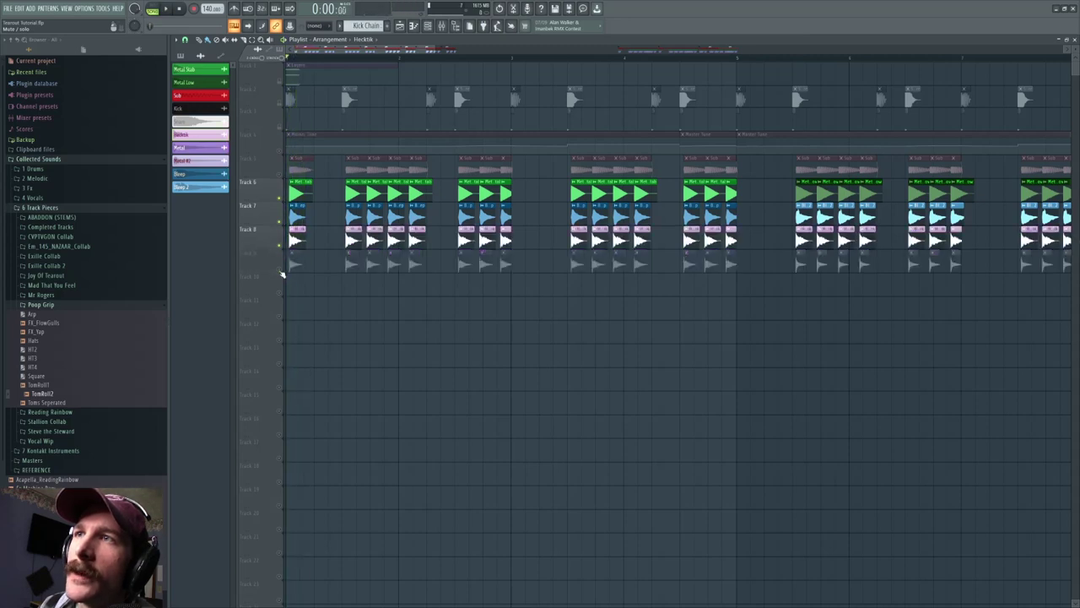
{"action": "key", "text": "space"}
{"action": "left_click", "coordinate": [281, 198]}
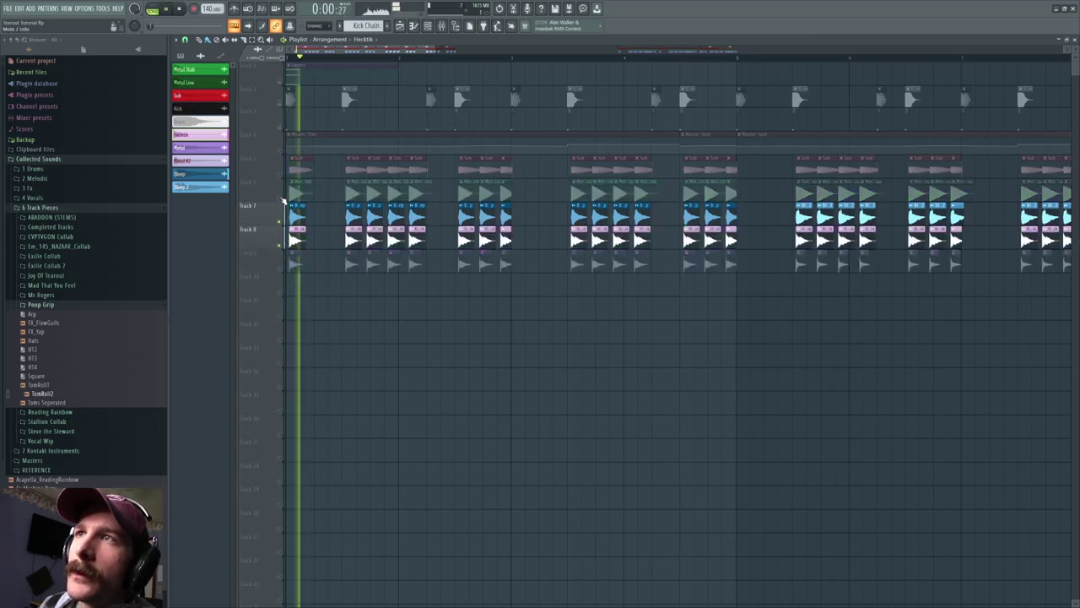
{"action": "left_click", "coordinate": [281, 199]}
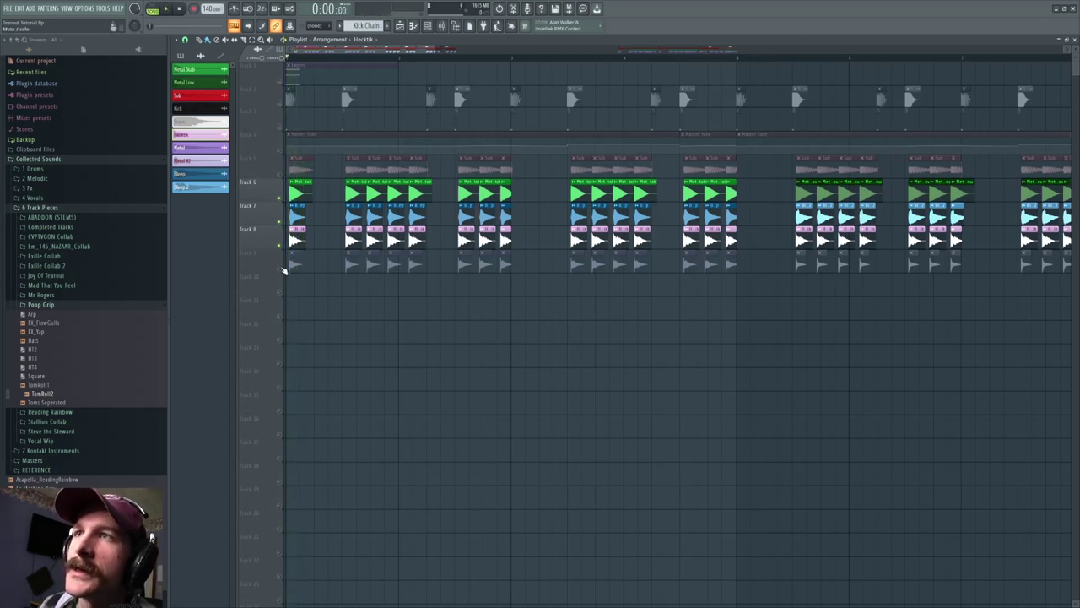
Unmute Track 9, mute Tracks 8, 7 and 6, and audition the Track 9 layer alone from the start.
{"action": "left_click", "coordinate": [281, 269]}
{"action": "left_click", "coordinate": [281, 245]}
{"action": "left_click", "coordinate": [281, 221]}
{"action": "left_click", "coordinate": [281, 199]}
{"action": "key", "text": "space"}
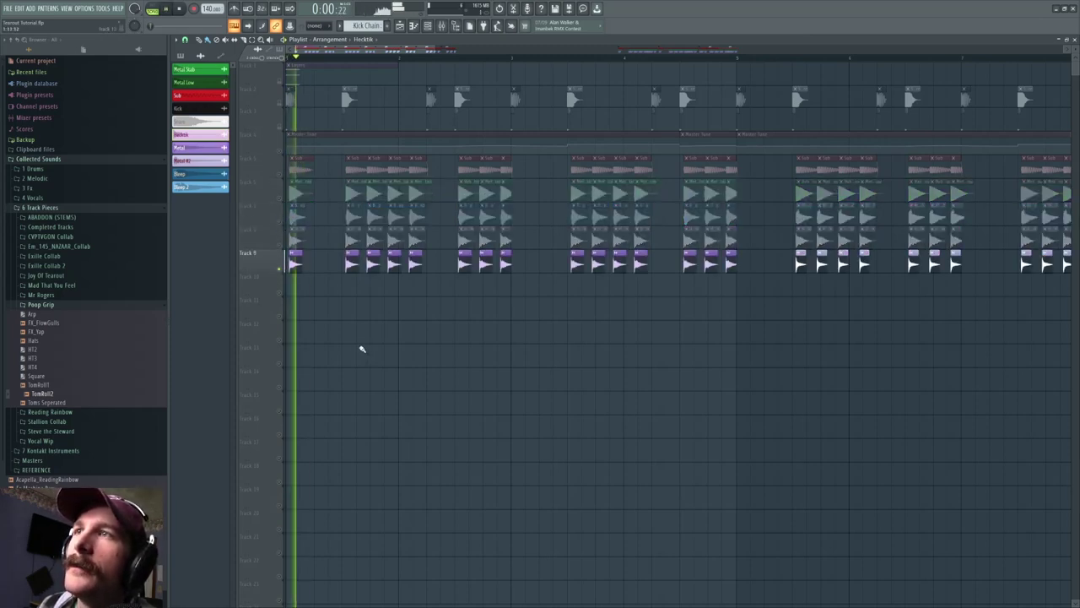
{"action": "key", "text": "space"}
{"action": "key", "text": "space"}
{"action": "key", "text": "space"}
Try resetting the time-stretch multiplier of the first Track 9 clip's sample, audition it and undo the reset.
{"action": "double_click", "coordinate": [296, 262]}
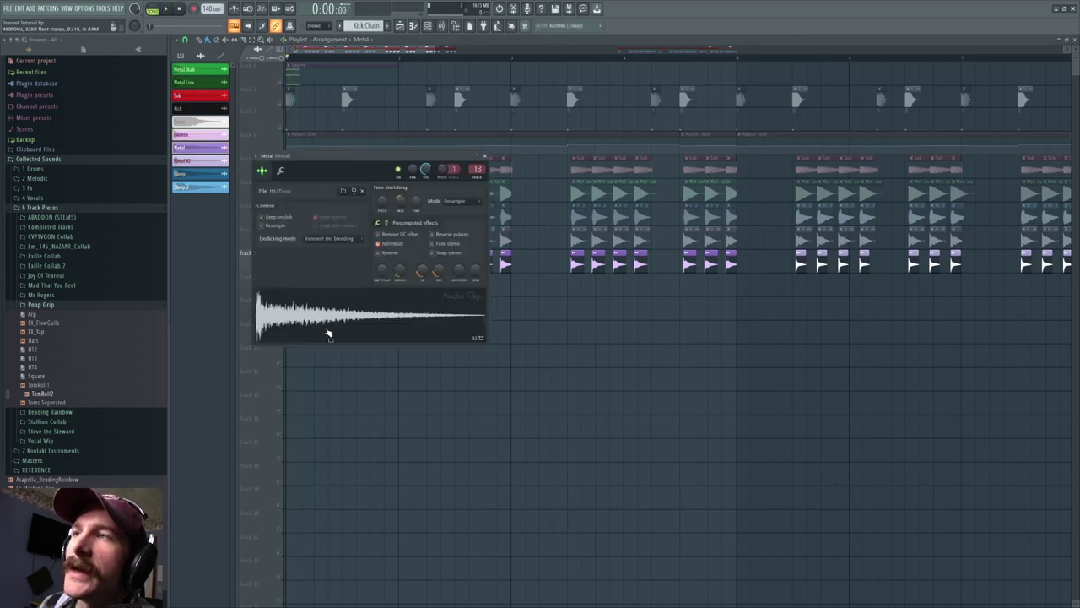
{"action": "right_click", "coordinate": [399, 201]}
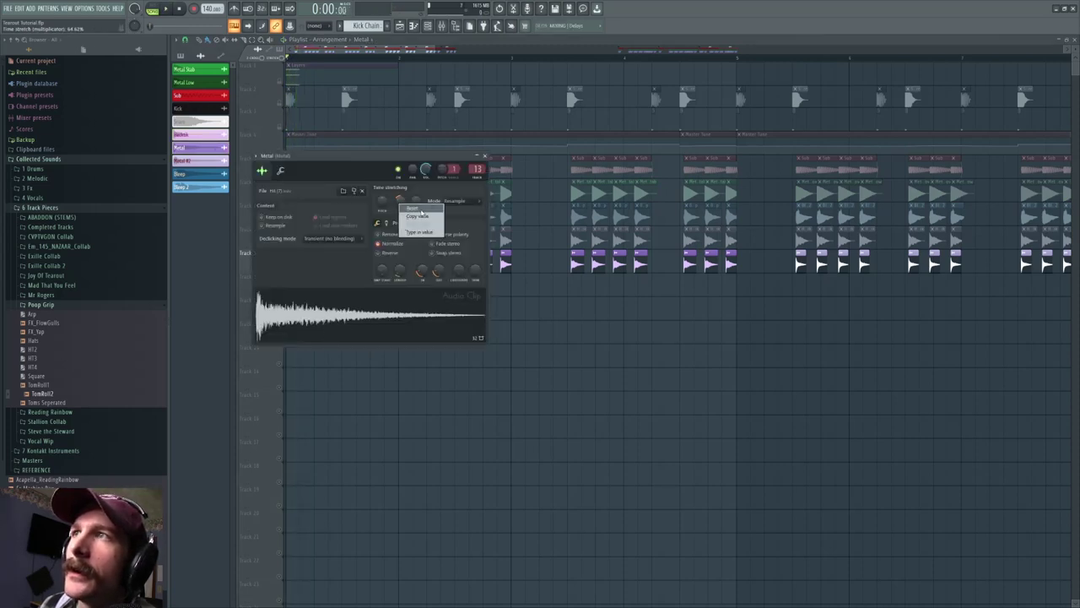
{"action": "left_click", "coordinate": [408, 208]}
{"action": "left_click", "coordinate": [378, 324]}
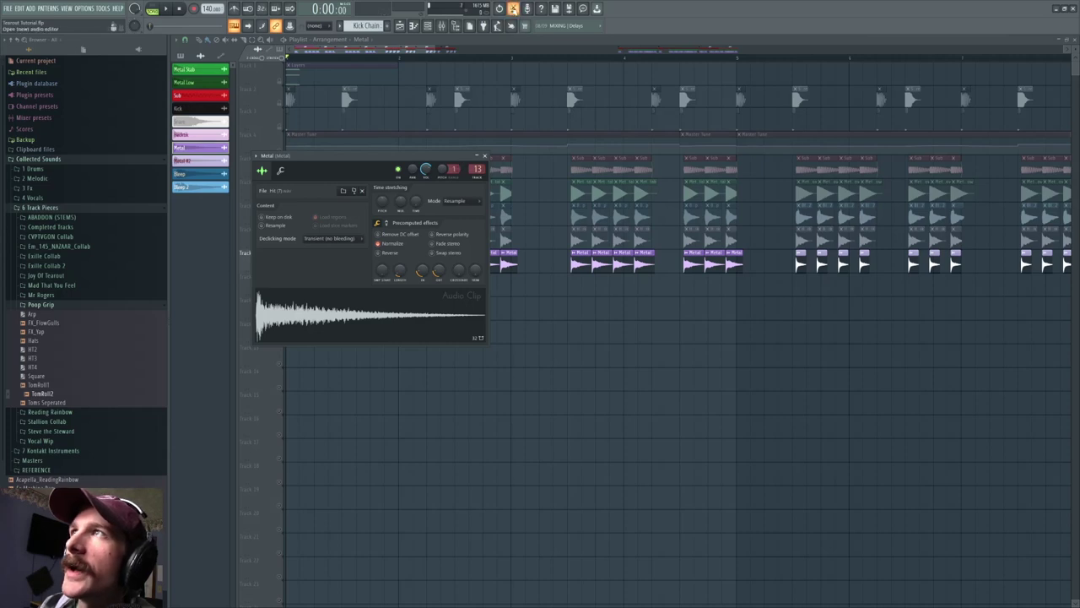
{"action": "left_click", "coordinate": [498, 10]}
{"action": "key", "text": "Escape"}
Play Track 9 alone from the middle of bar 4 and from the middle of bar 5.
{"action": "left_click", "coordinate": [681, 59]}
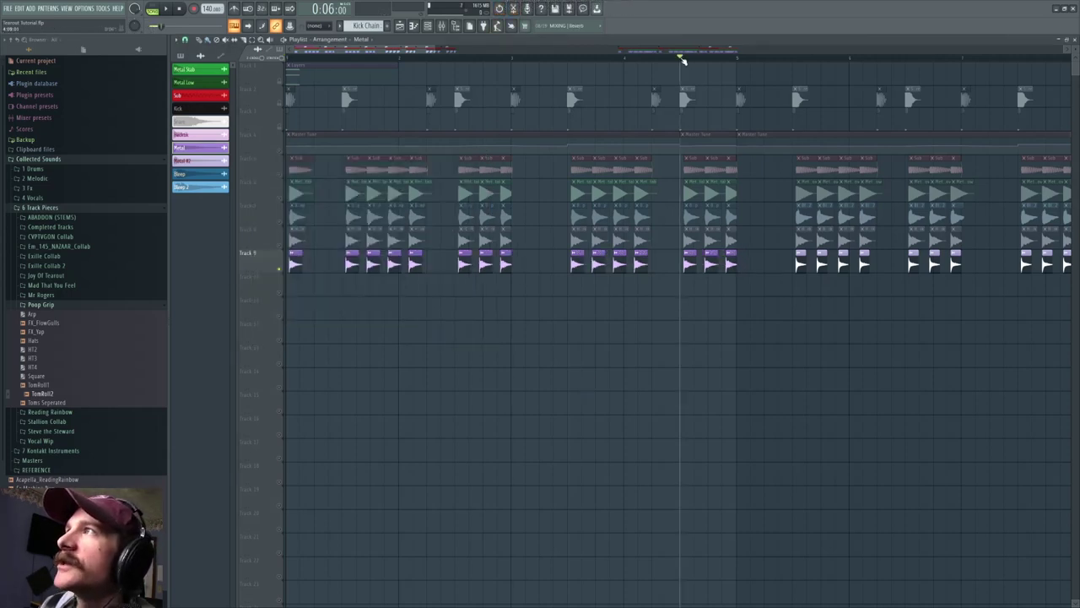
{"action": "key", "text": "space"}
{"action": "left_click", "coordinate": [791, 56]}
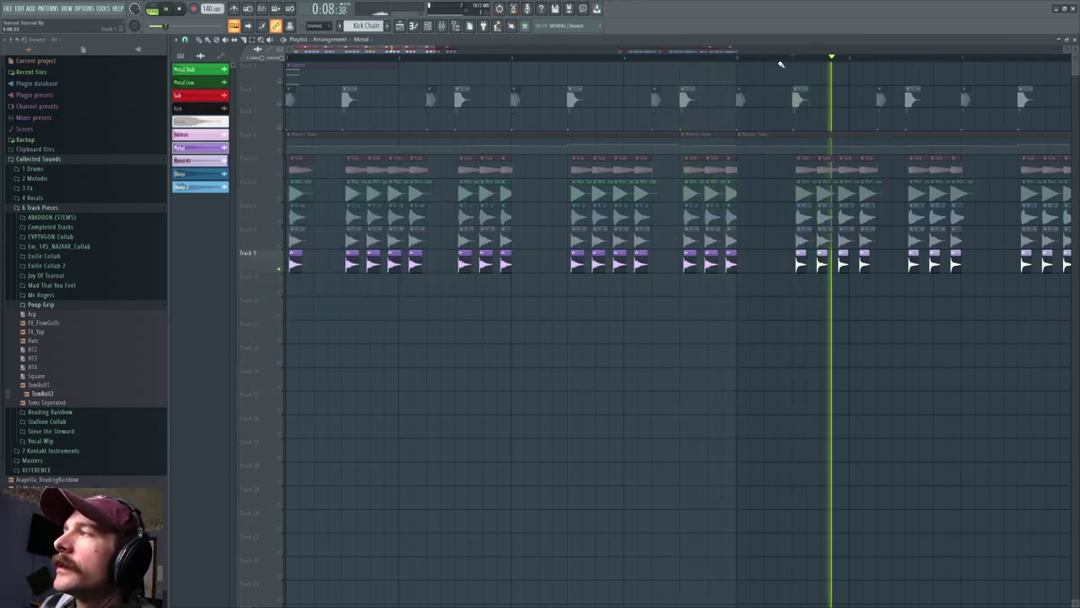
{"action": "key", "text": "space"}
Solo Tracks 6, 7, 8 and 9 in turn to compare where each layer's clips change in the arrangement.
{"action": "scroll", "coordinate": [754, 54], "scroll_direction": "down", "scroll_amount": 3}
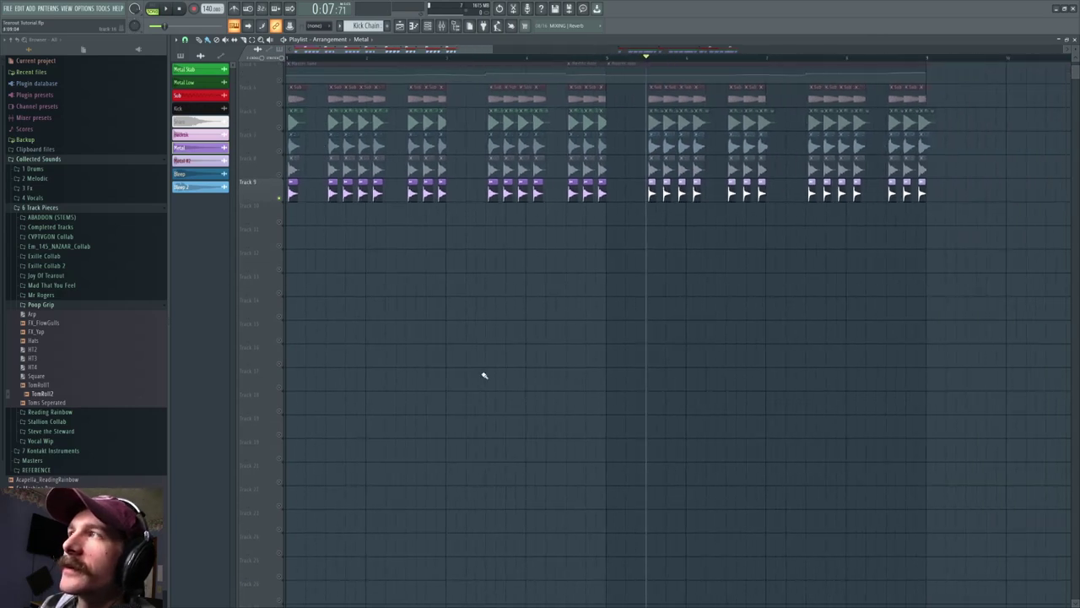
{"action": "left_click", "coordinate": [285, 200]}
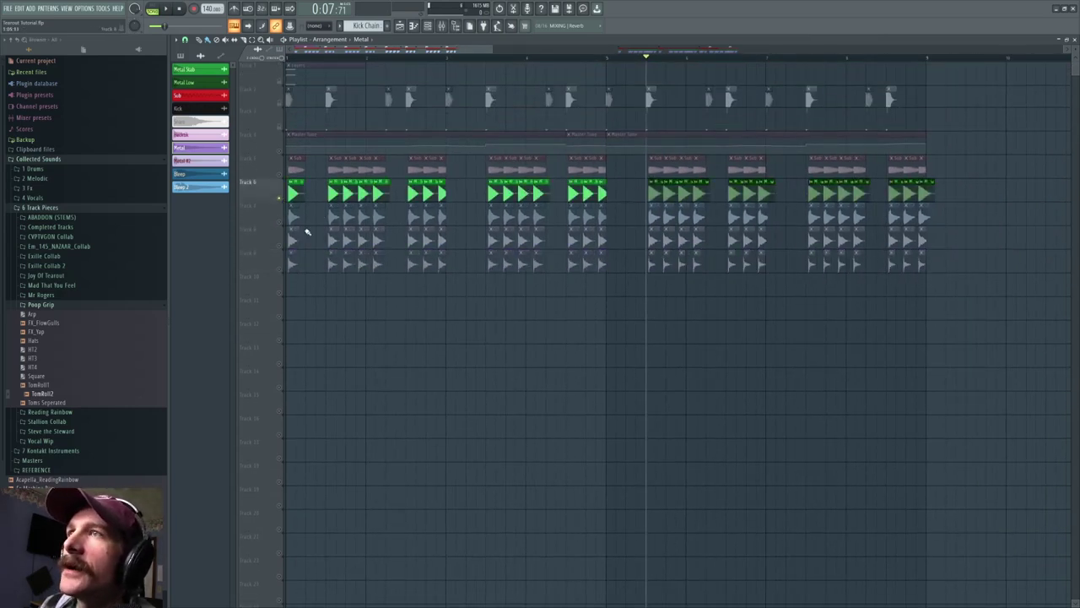
{"action": "left_click", "coordinate": [286, 222]}
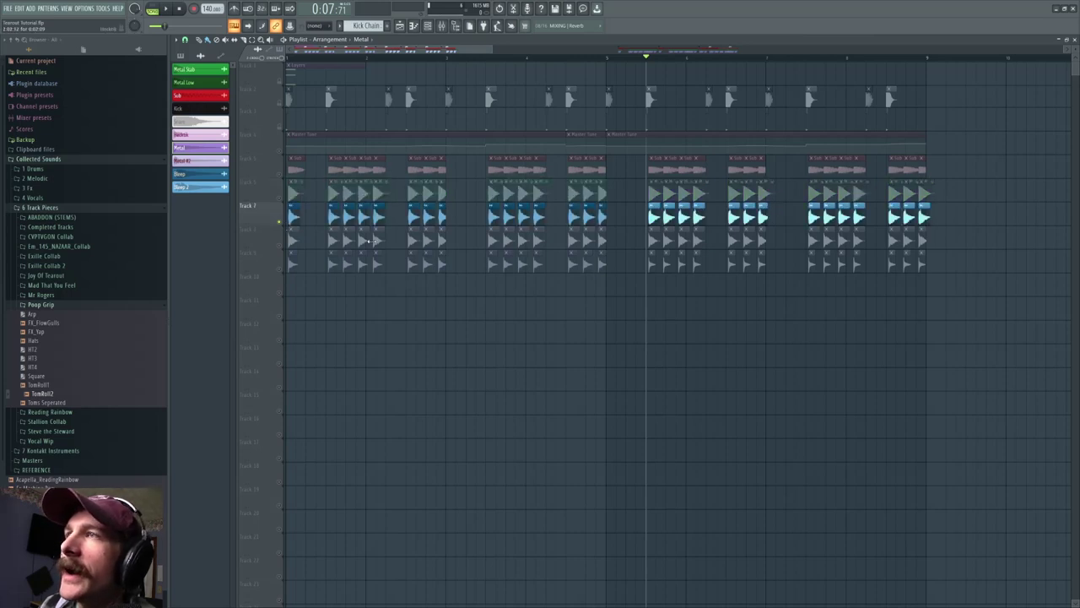
{"action": "left_click", "coordinate": [284, 246]}
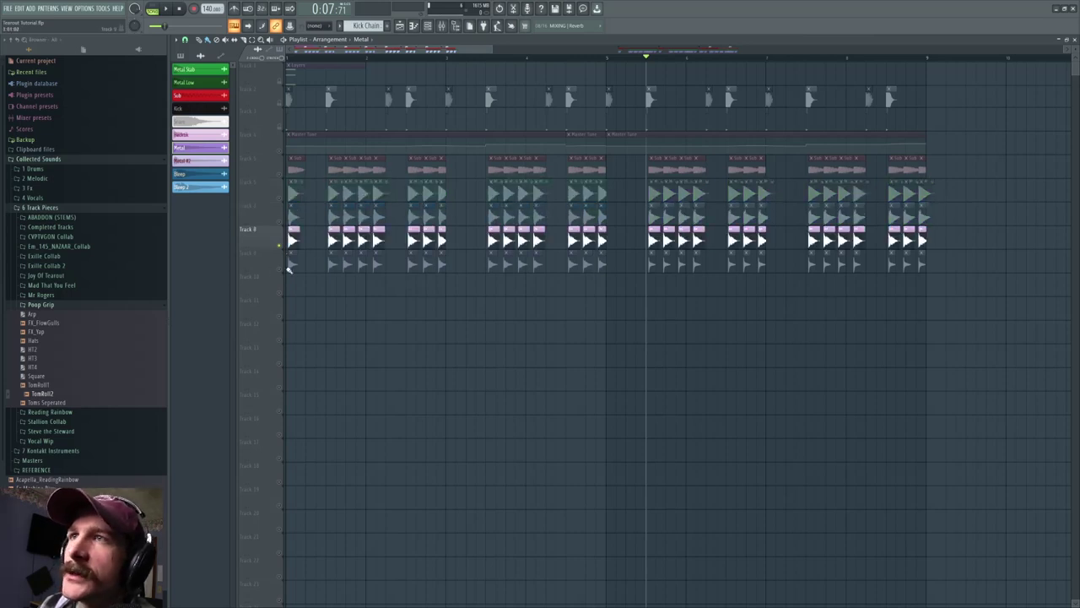
{"action": "left_click", "coordinate": [288, 268]}
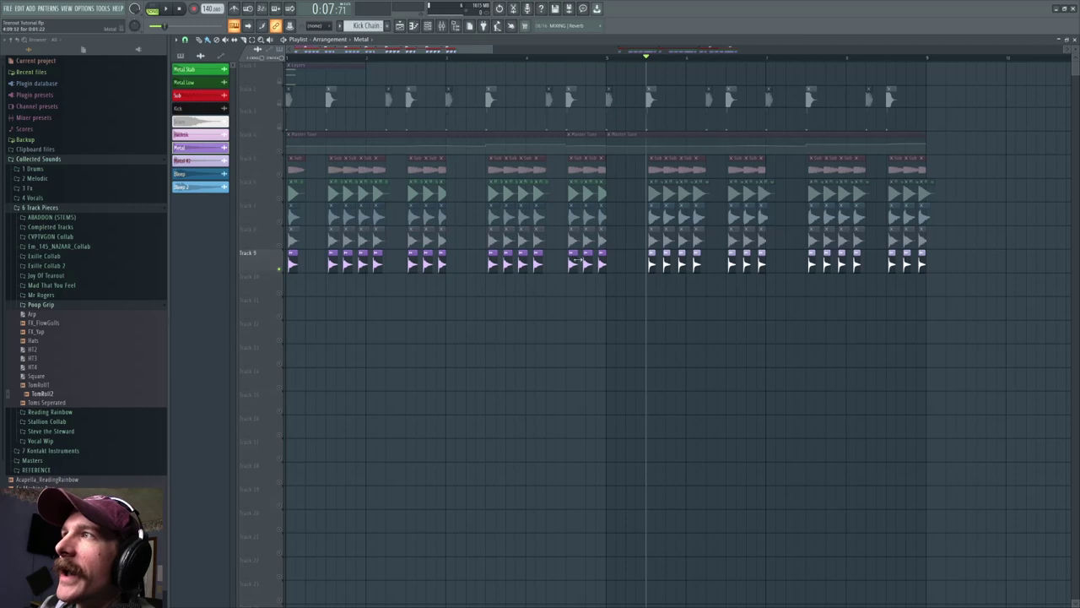
Compare the two Track 9 samples by playing the clips from mid-bar 4 and those from mid-bar 5.
{"action": "left_click", "coordinate": [571, 60]}
{"action": "key", "text": "space"}
{"action": "key", "text": "space"}
{"action": "left_click", "coordinate": [647, 60]}
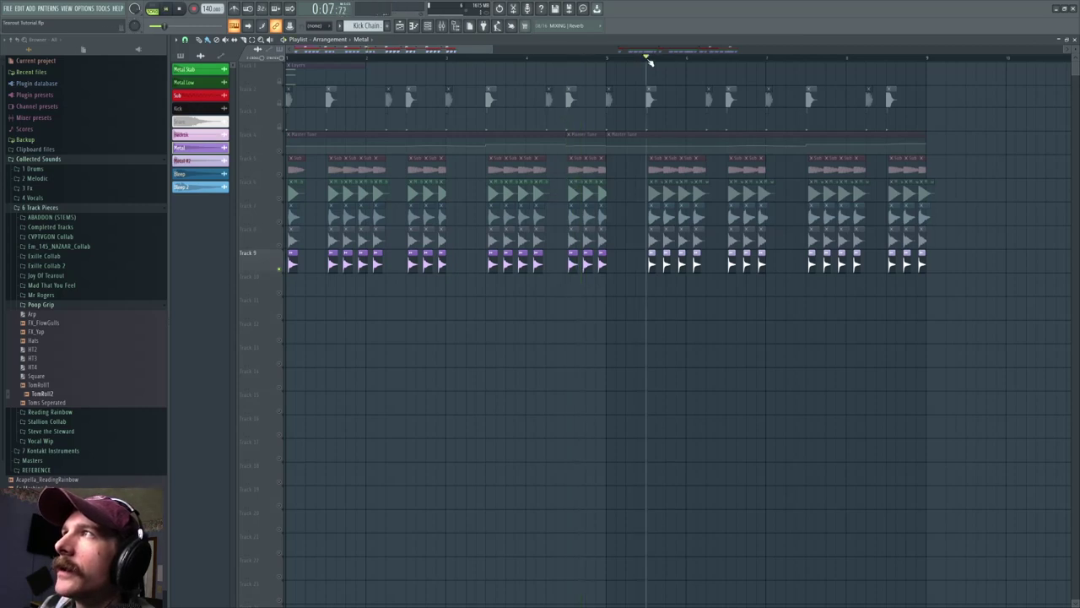
{"action": "key", "text": "space"}
{"action": "key", "text": "space"}
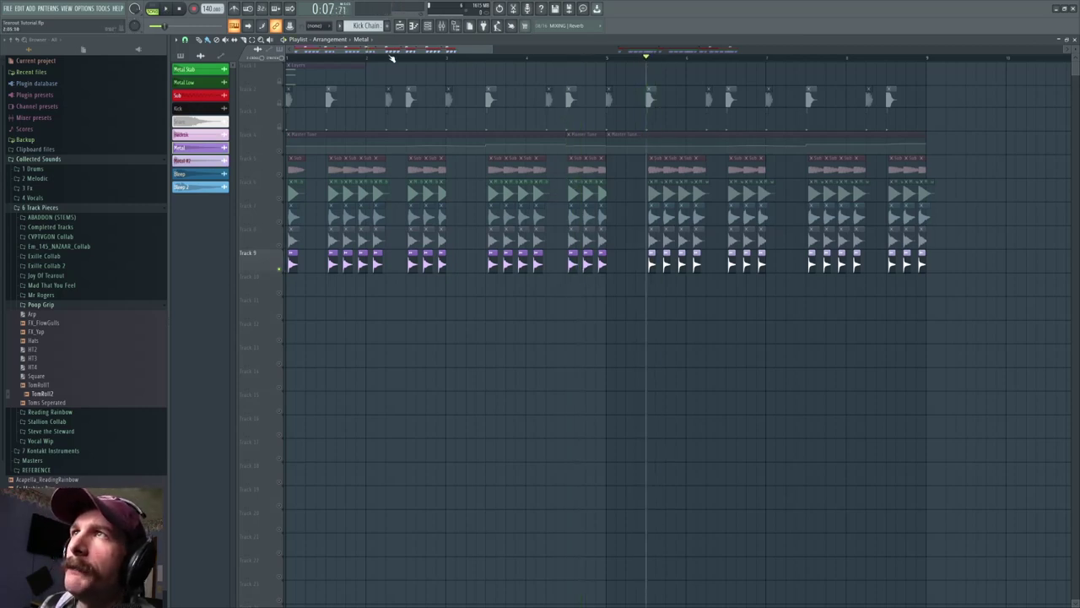
Re-enable the Master Tune automation and all bass layers on Tracks 4 to 9, and play them together from the start.
{"action": "scroll", "coordinate": [391, 57], "scroll_direction": "up", "scroll_amount": 2}
{"action": "left_click_drag", "start_coordinate": [392, 51], "coordinate": [287, 60]}
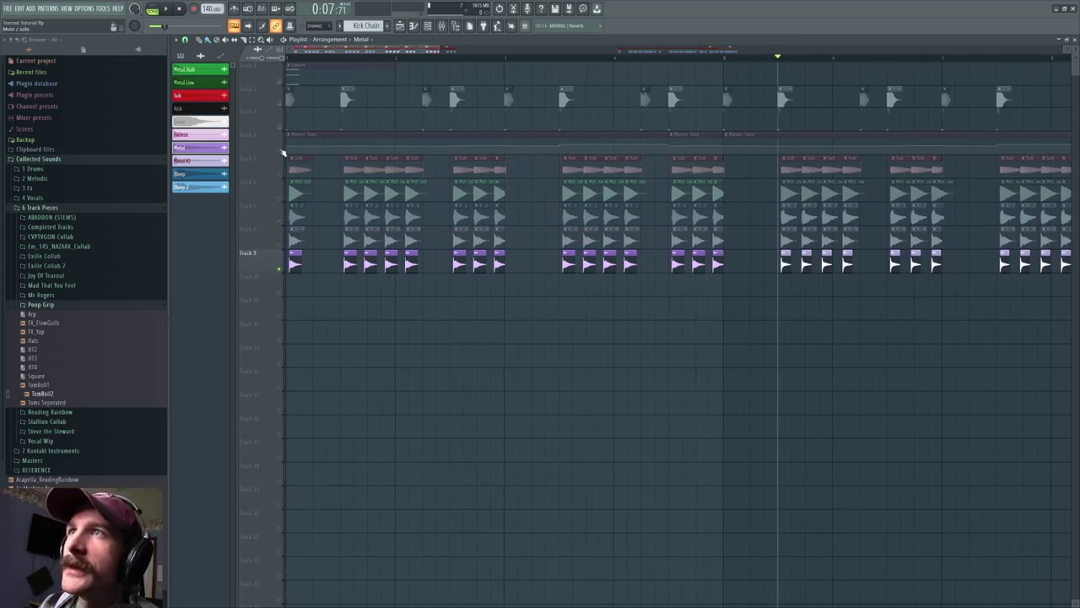
{"action": "right_click", "coordinate": [279, 174]}
{"action": "right_click", "coordinate": [279, 174]}
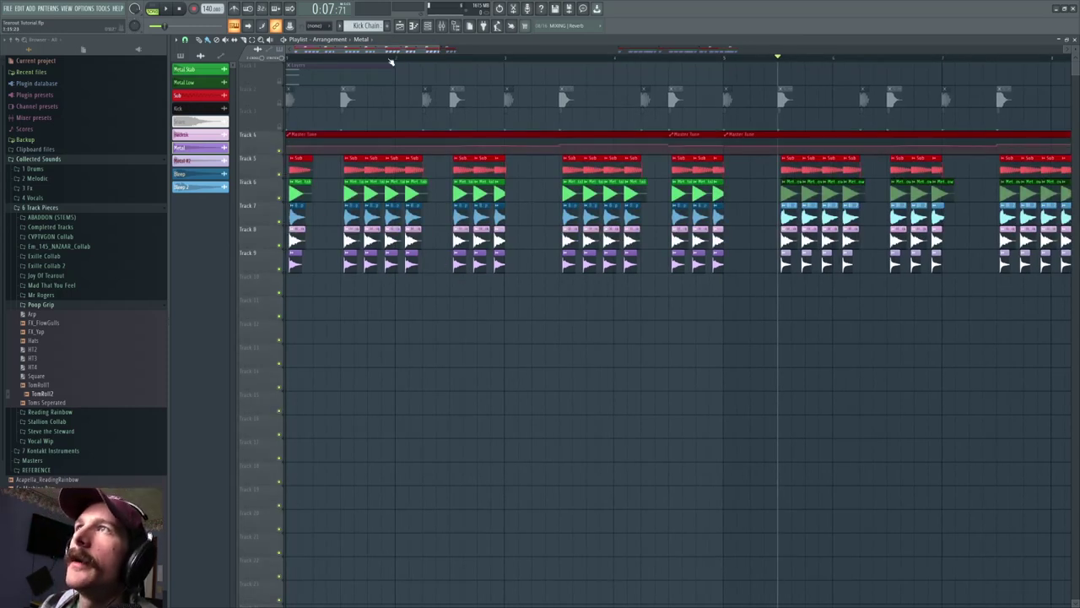
{"action": "left_click_drag", "start_coordinate": [341, 59], "coordinate": [285, 61]}
{"action": "key", "text": "space"}
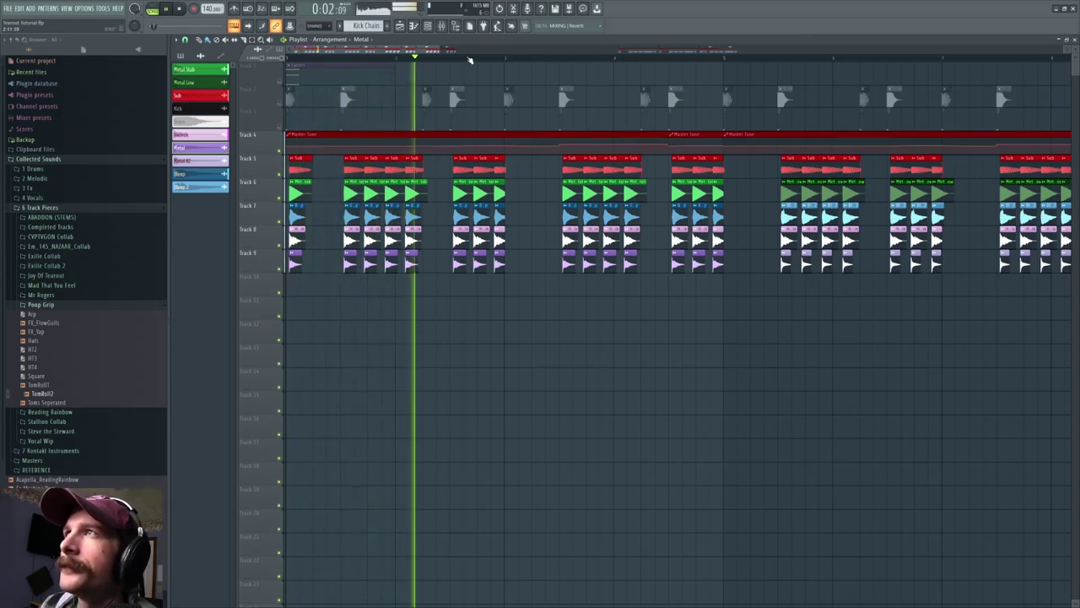
{"action": "key", "text": "space"}
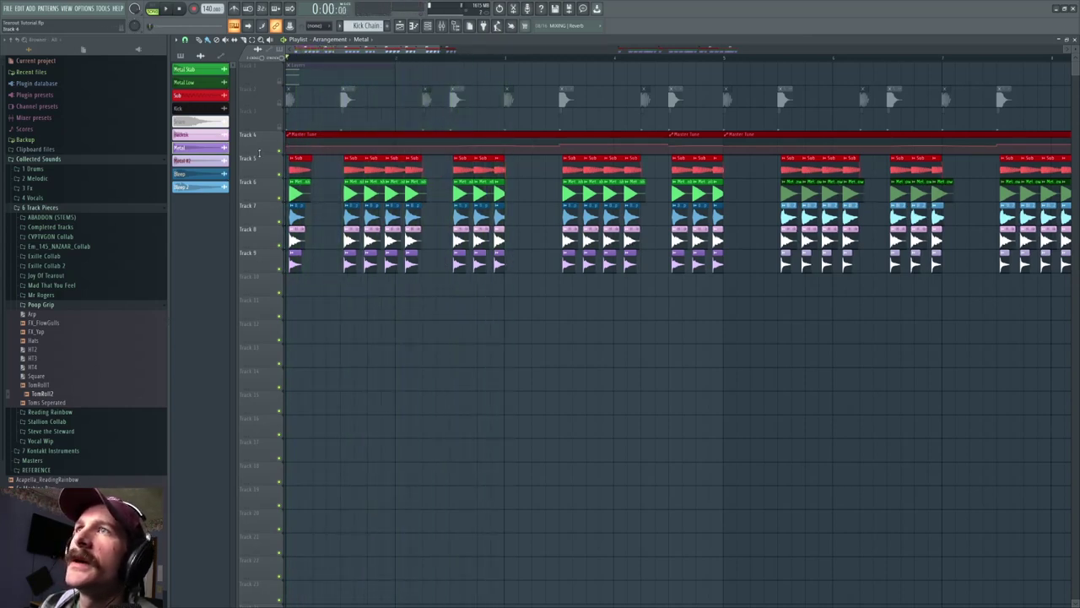
Enlarge Track 4 to show the Master Tune automation curve and open the sample settings of a Sub clip on Track 5.
{"action": "left_click_drag", "start_coordinate": [262, 154], "coordinate": [262, 500]}
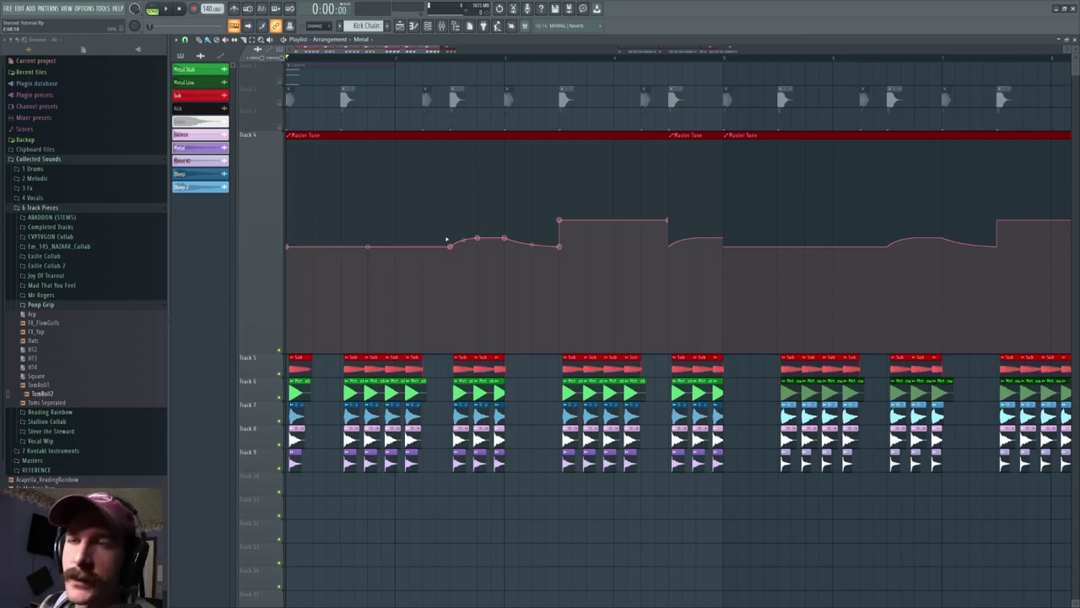
{"action": "double_click", "coordinate": [467, 368]}
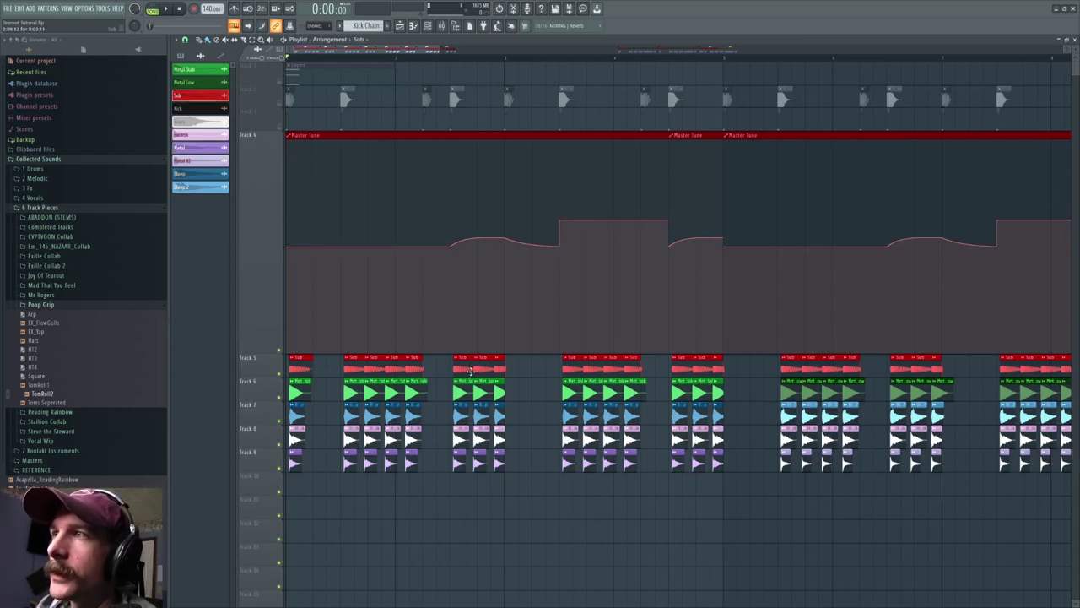
{"action": "left_click", "coordinate": [362, 252]}
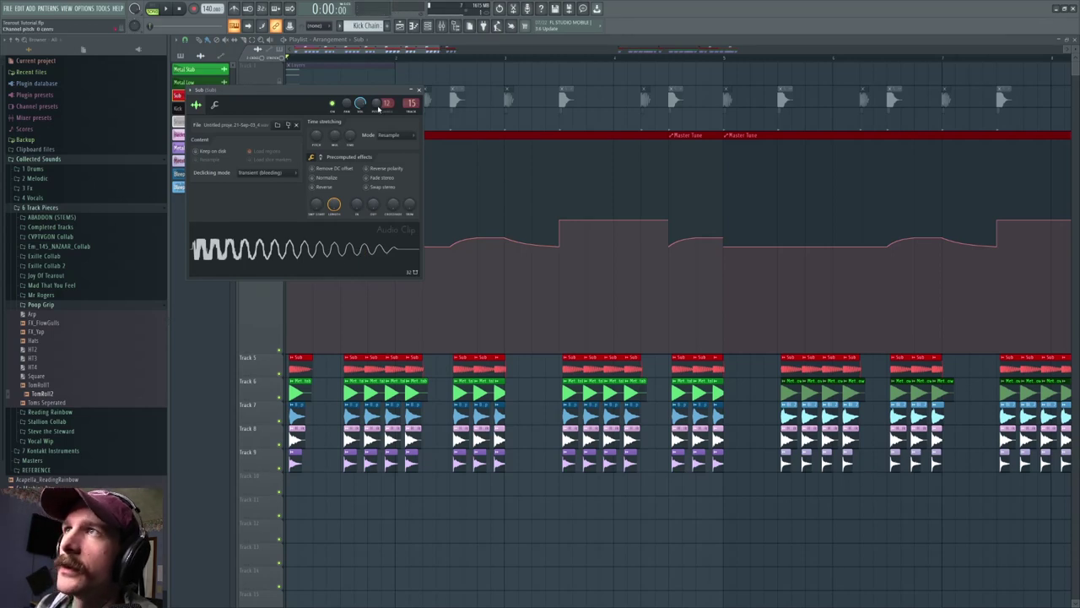
Nudge the Sub sample's channel pitch slightly and reset it to its default.
{"action": "mouse_move", "coordinate": [376, 103]}
{"action": "left_mouse_down"}
{"action": "mouse_move", "coordinate": [376, 127]}
{"action": "mouse_move", "coordinate": [376, 108]}
{"action": "left_mouse_up"}
{"action": "right_click", "coordinate": [377, 107]}
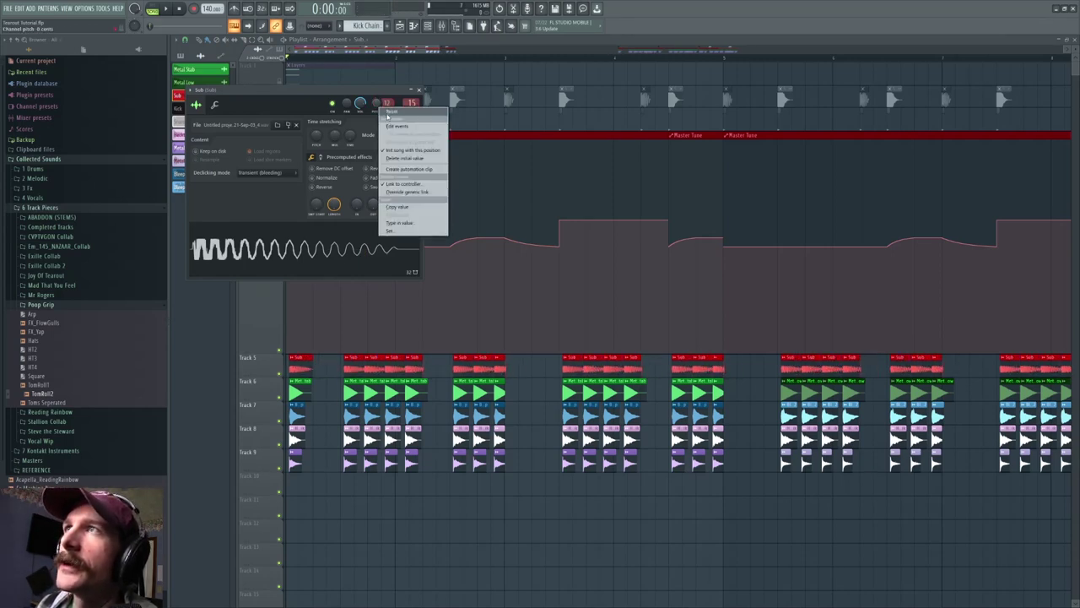
{"action": "left_click", "coordinate": [400, 110]}
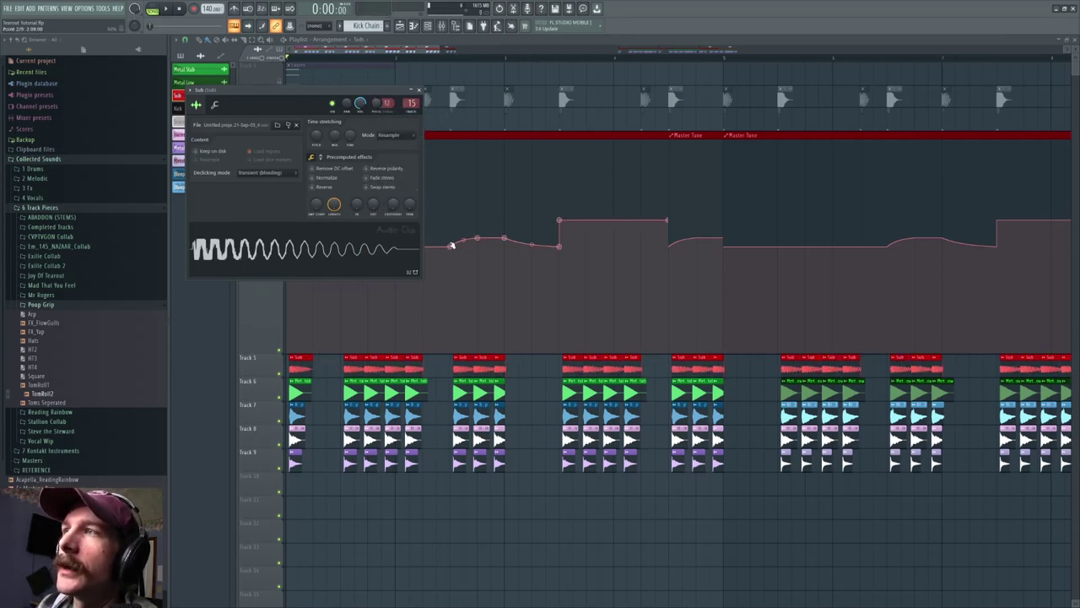
Look at the sample settings of a Metal Stab clip on Track 6 and reopen those of a Sub clip on Track 5.
{"action": "key", "text": "Escape"}
{"action": "left_click", "coordinate": [460, 388]}
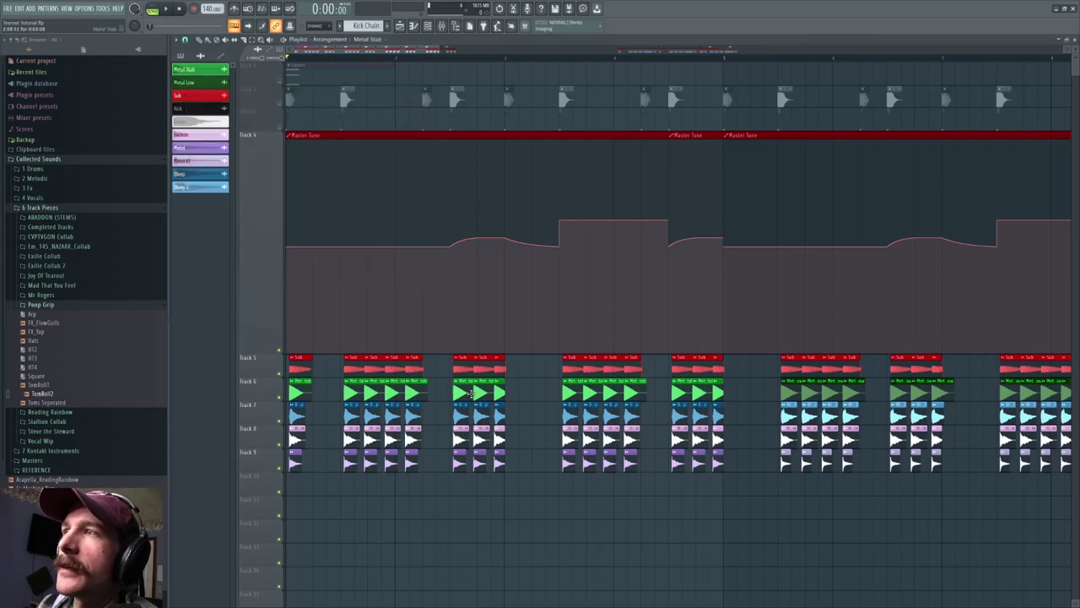
{"action": "double_click", "coordinate": [471, 393]}
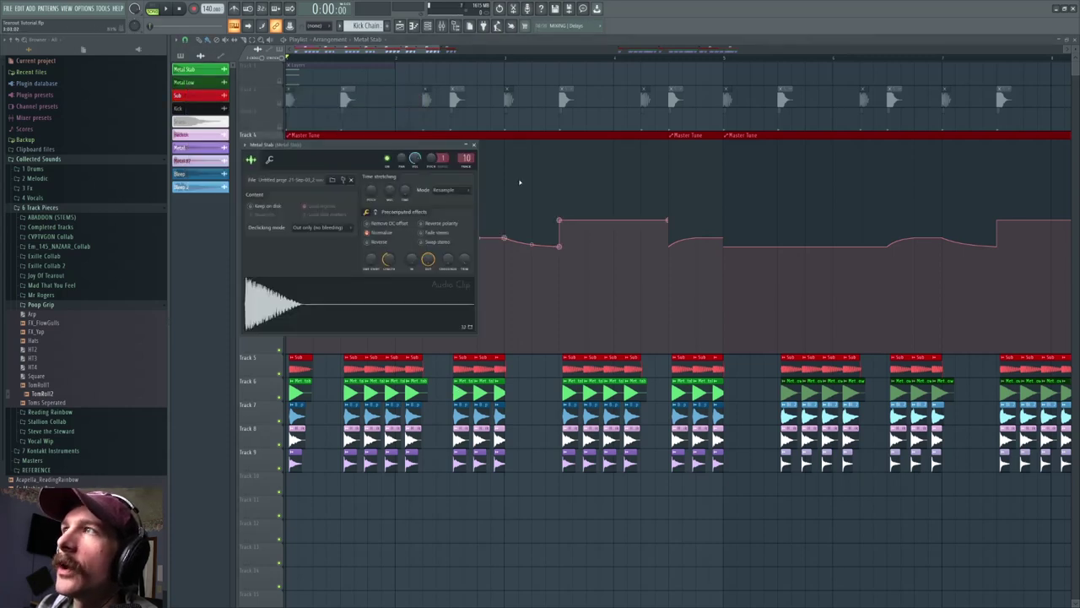
{"action": "double_click", "coordinate": [506, 358]}
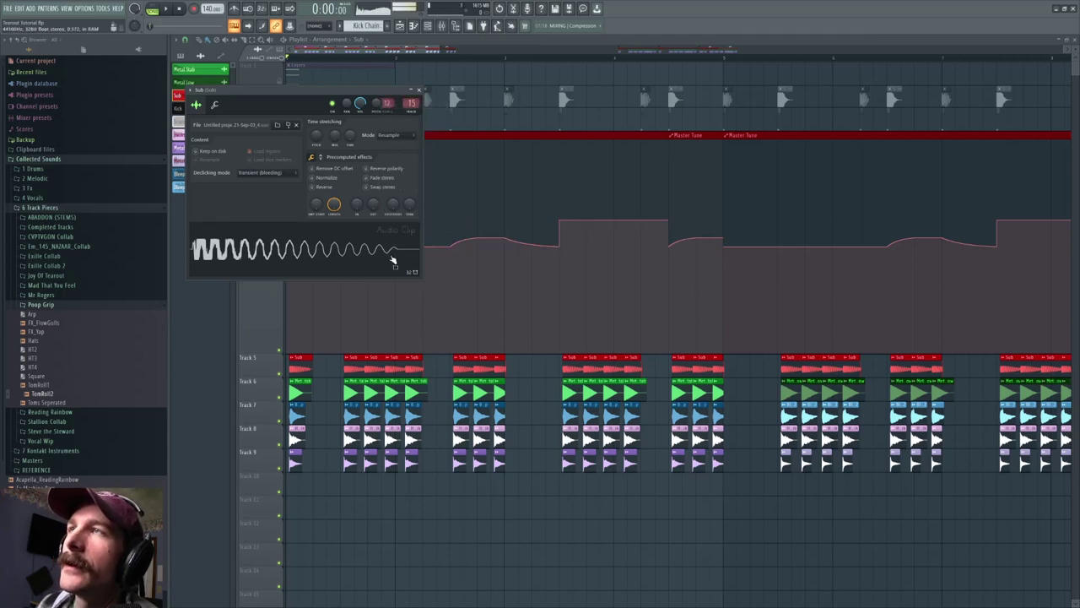
Check the exact values of two points in the first Master Tune clip: the hump before bar 3 and the step up at mid-bar 3.
{"action": "right_click", "coordinate": [481, 241]}
{"action": "left_click", "coordinate": [483, 375]}
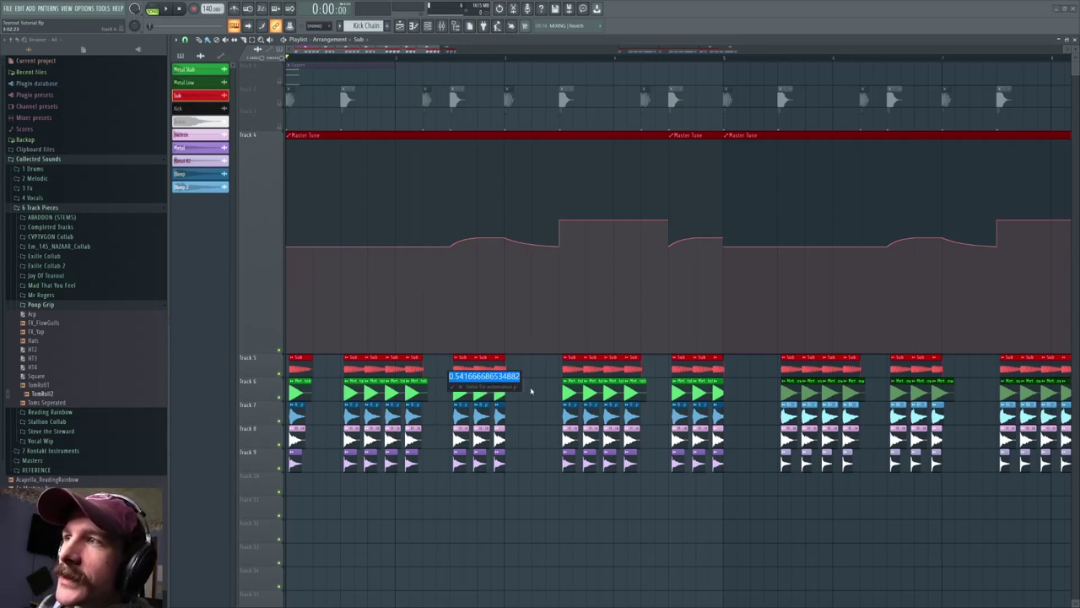
{"action": "left_click", "coordinate": [543, 405]}
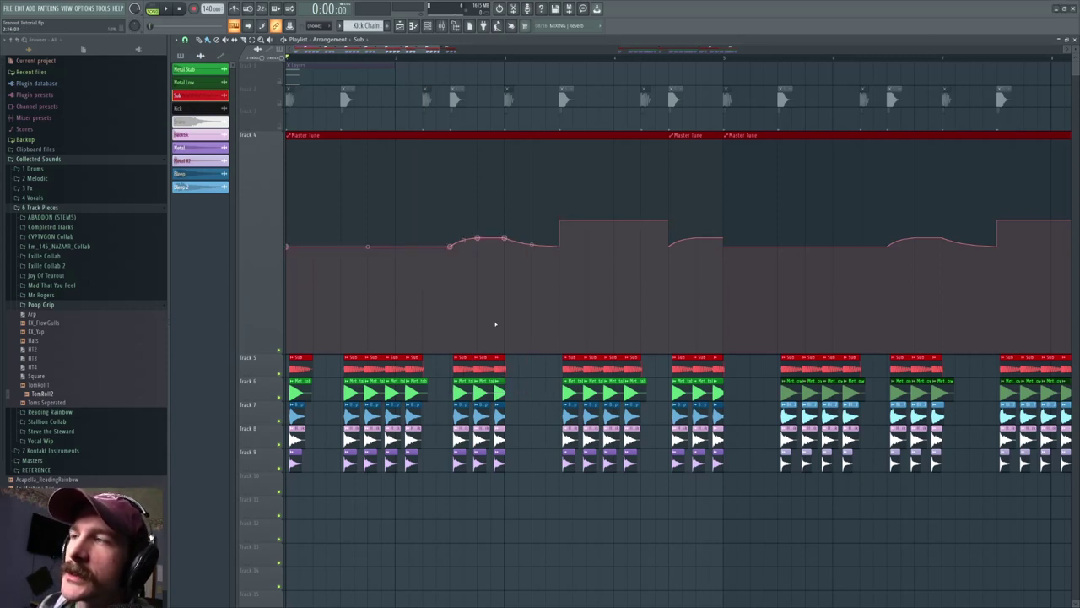
{"action": "right_click", "coordinate": [558, 221]}
{"action": "left_click", "coordinate": [588, 368]}
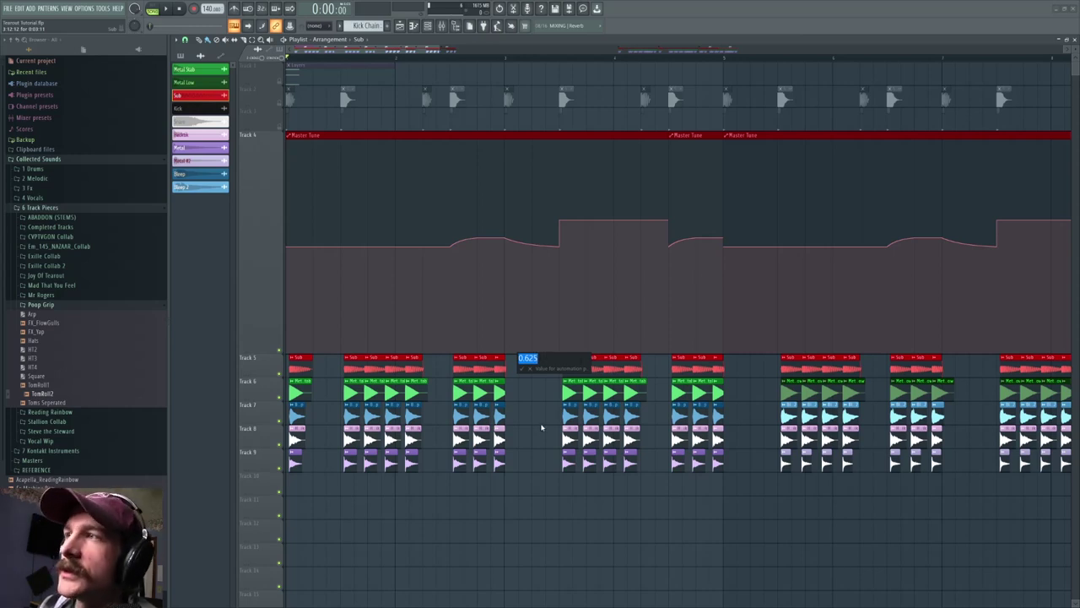
{"action": "key", "text": "Return"}
Check the exact value of the highest point near the end of the last Master Tune clip before bar 9.
{"action": "left_click_drag", "start_coordinate": [395, 49], "coordinate": [534, 80]}
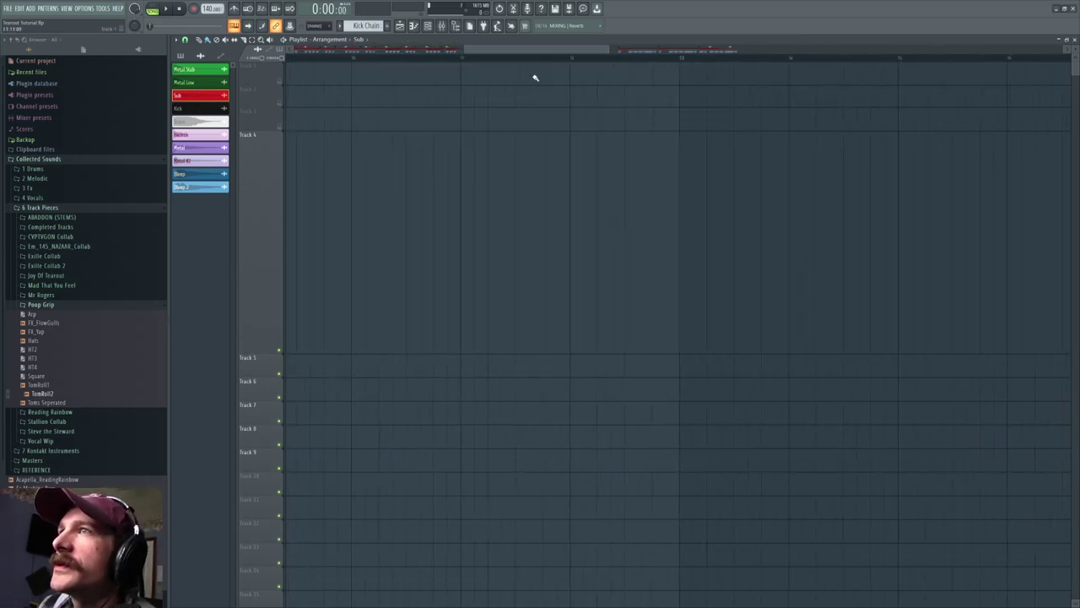
{"action": "scroll", "coordinate": [533, 81], "scroll_direction": "left", "scroll_amount": 10}
{"action": "right_click", "coordinate": [599, 213]}
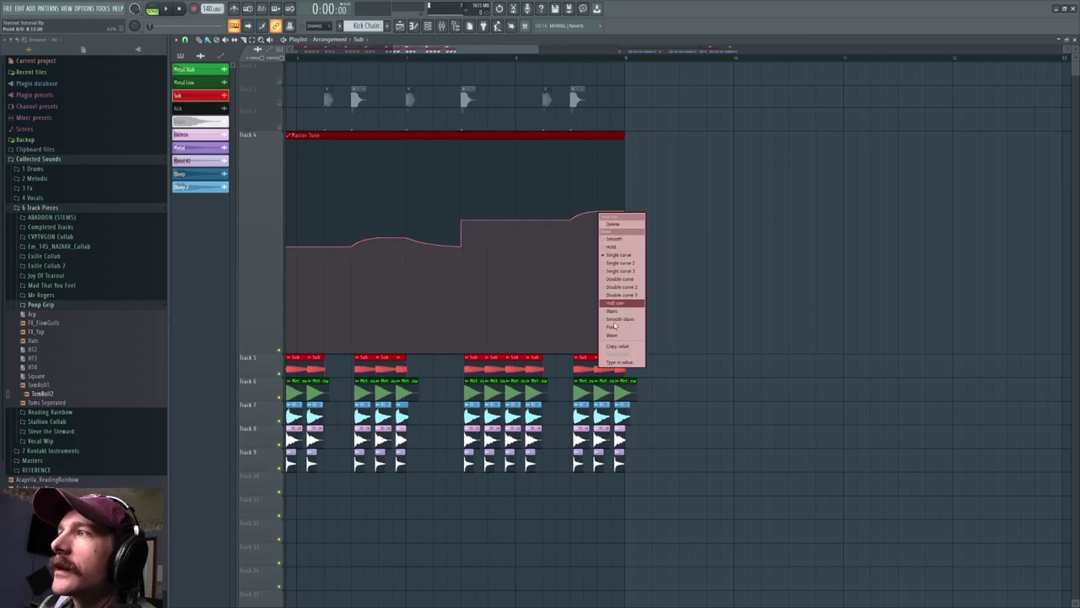
{"action": "left_click", "coordinate": [620, 361]}
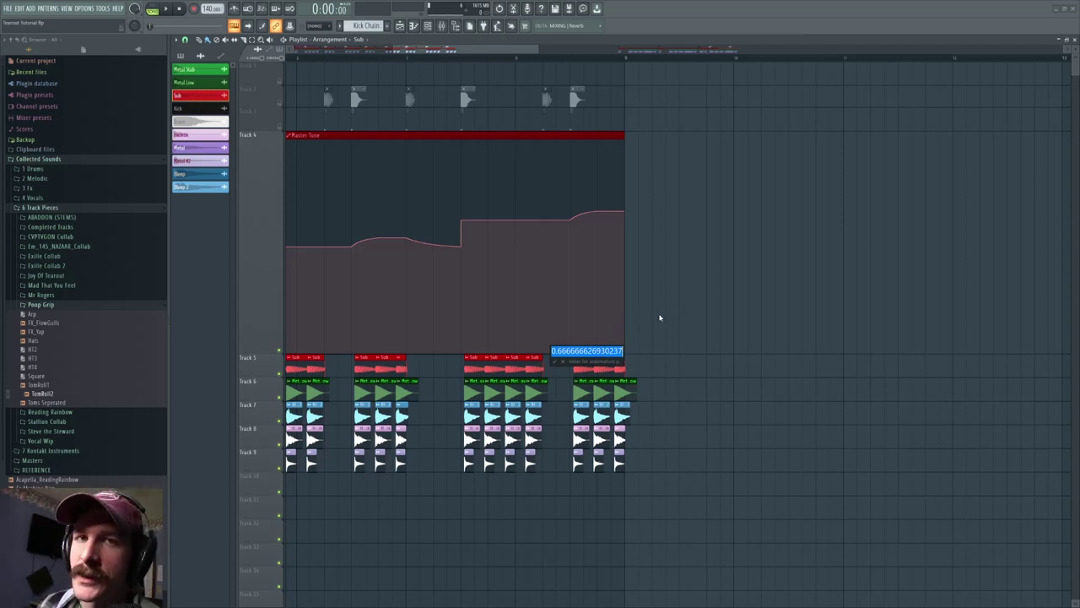
{"action": "left_click", "coordinate": [660, 317]}
Examine the Master Tune automation across the first eight bars of the arrangement.
{"action": "left_click_drag", "start_coordinate": [518, 51], "coordinate": [410, 52]}
{"action": "scroll", "coordinate": [409, 52], "scroll_direction": "down", "scroll_amount": 4}
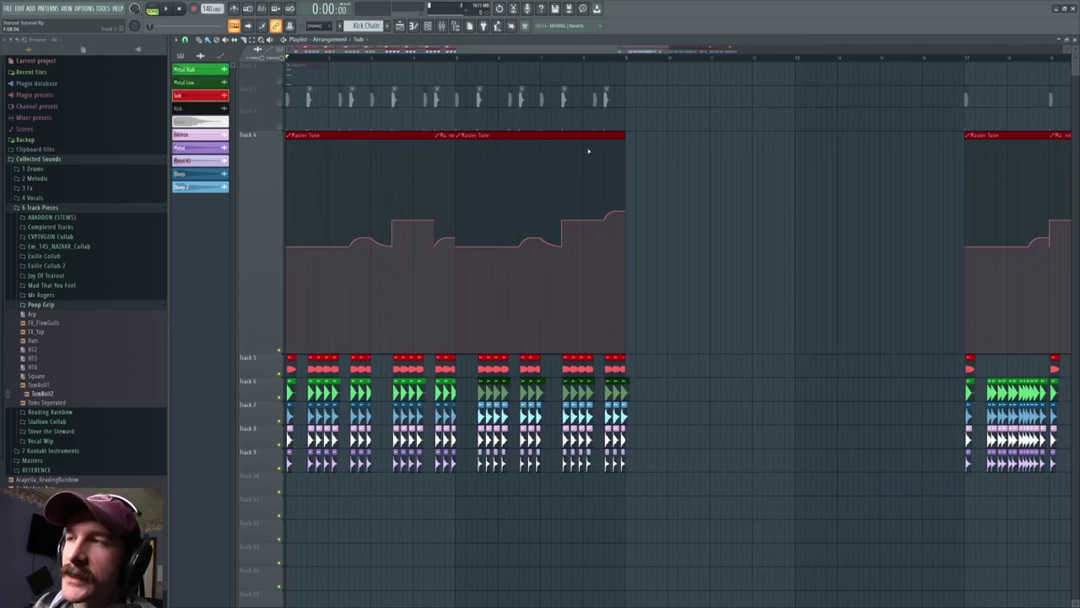
{"action": "scroll", "coordinate": [386, 61], "scroll_direction": "up", "scroll_amount": 2}
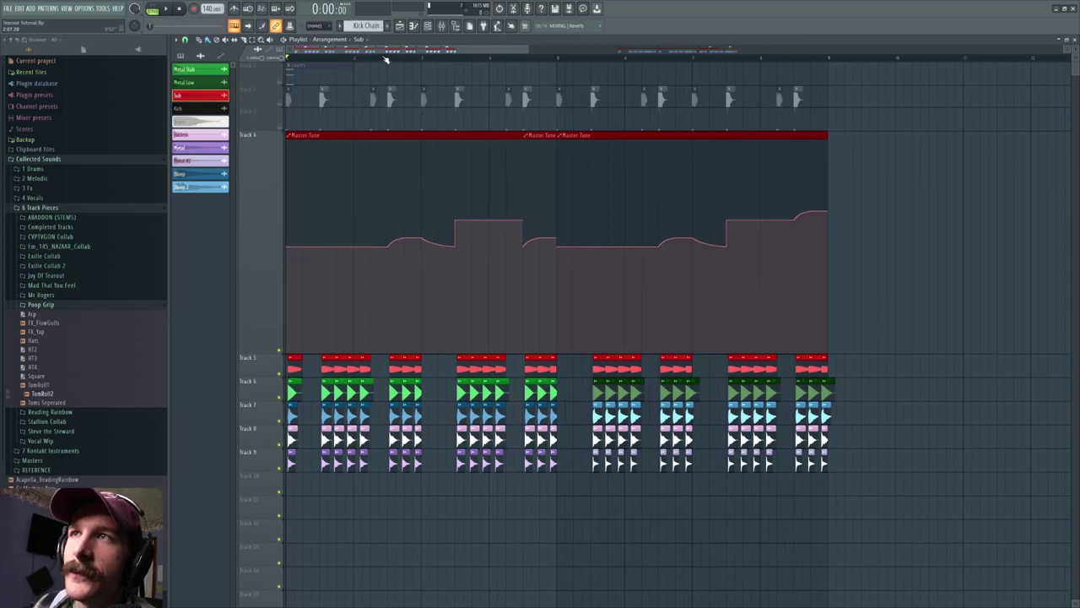
{"action": "scroll", "coordinate": [388, 49], "scroll_direction": "down", "scroll_amount": 2}
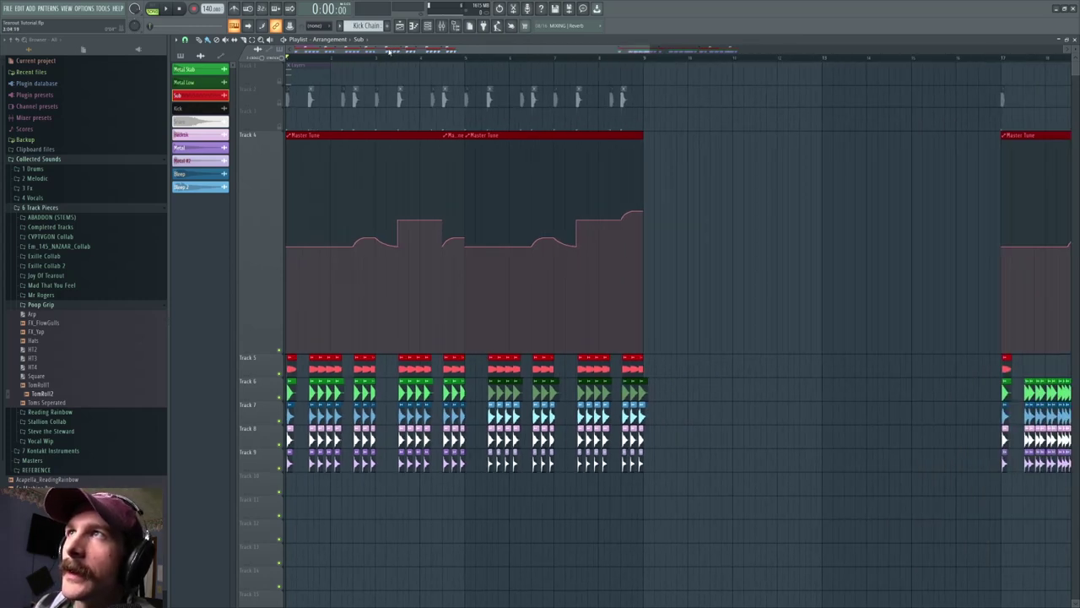
{"action": "scroll", "coordinate": [393, 54], "scroll_direction": "up", "scroll_amount": 1}
{"action": "scroll", "coordinate": [394, 55], "scroll_direction": "up", "scroll_amount": 1}
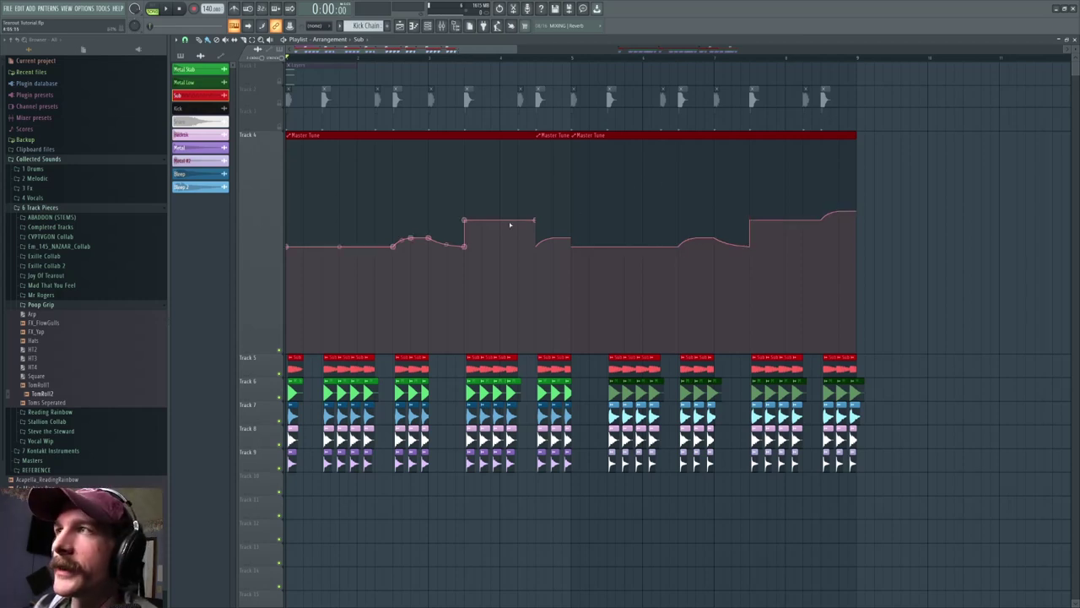
Switch to the desktop, open Calculator, place it mid-screen and enter 50.
{"action": "key", "text": "alt+Tab"}
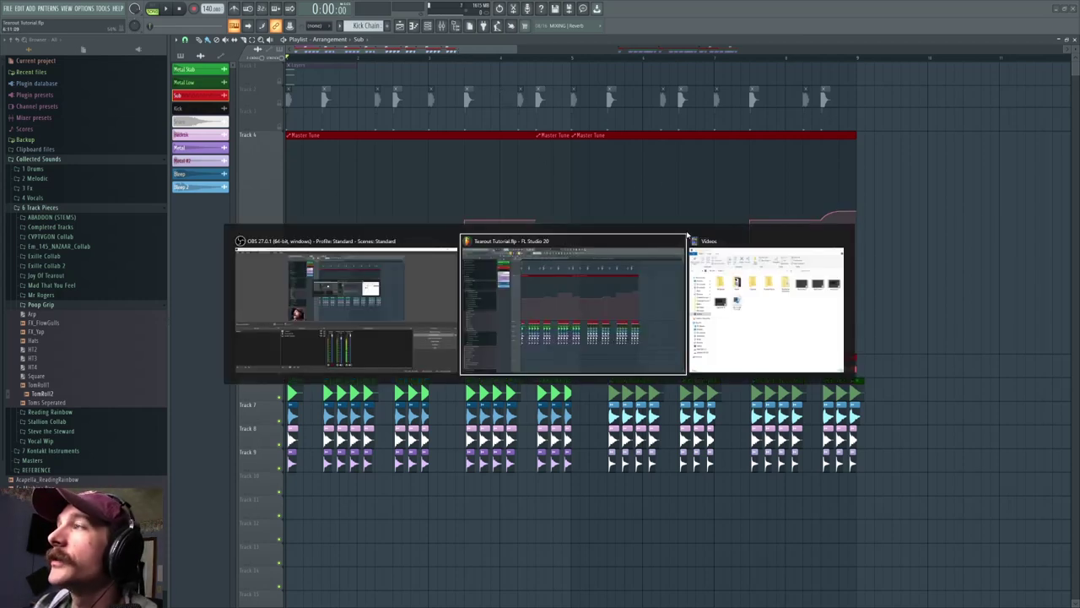
{"action": "left_click", "coordinate": [1057, 9]}
{"action": "left_click", "coordinate": [471, 167]}
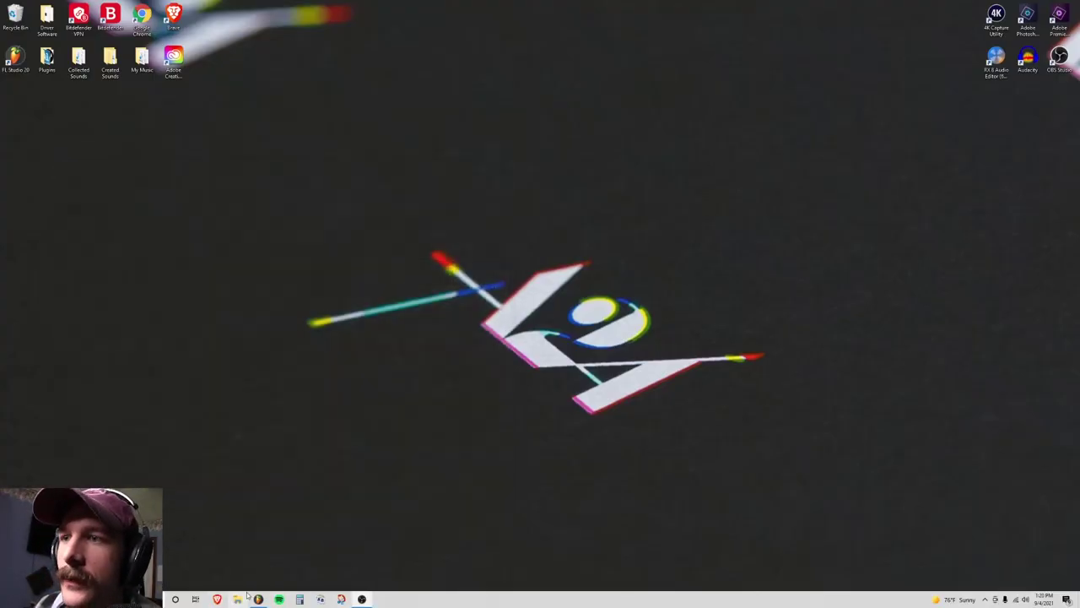
{"action": "left_click", "coordinate": [300, 599]}
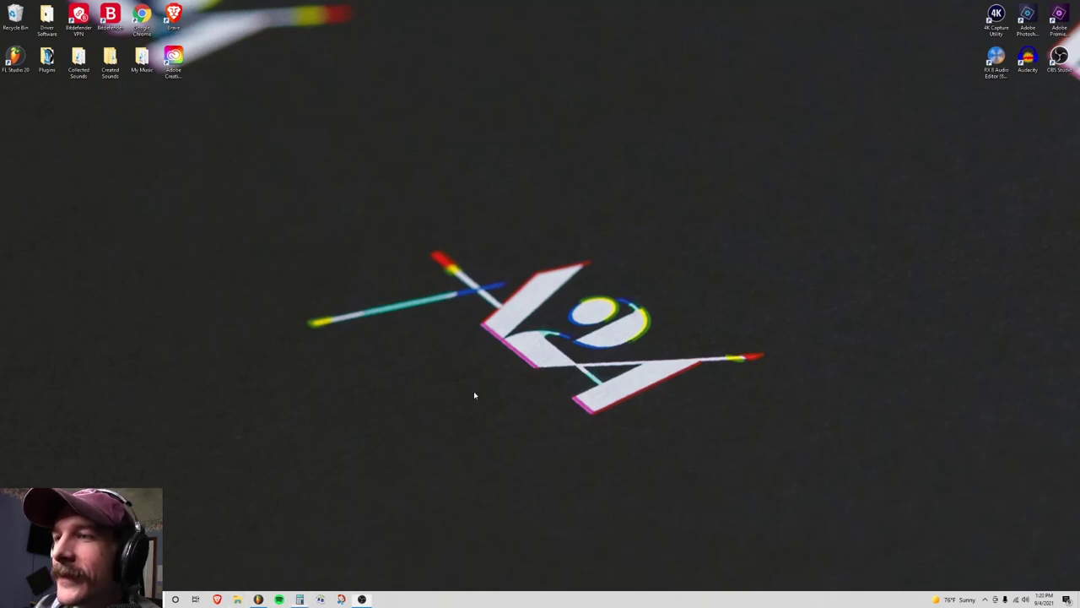
{"action": "left_click_drag", "start_coordinate": [80, 23], "coordinate": [370, 273]}
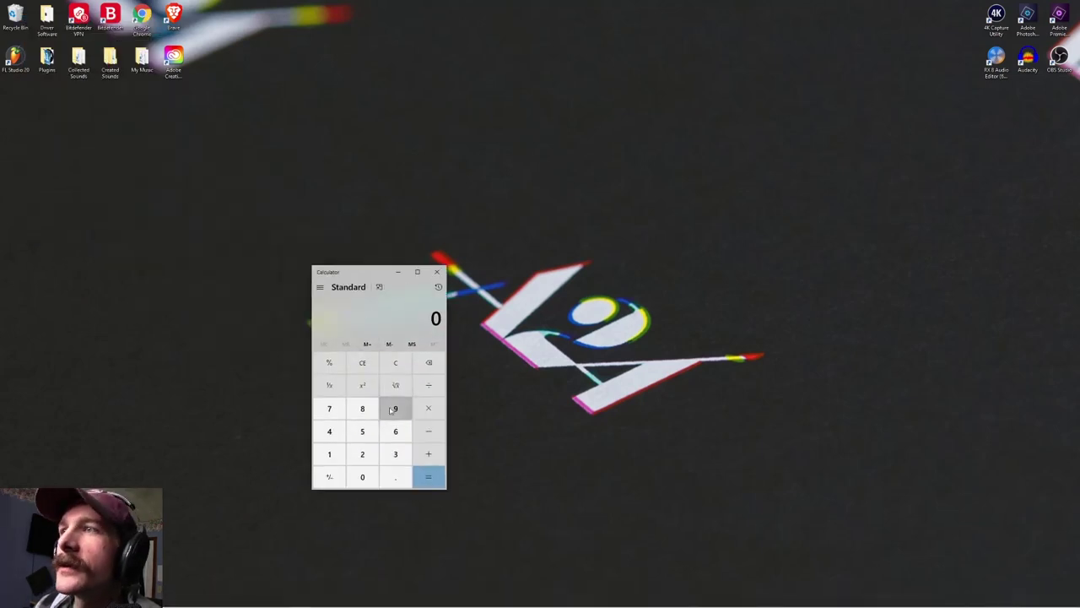
{"action": "left_click", "coordinate": [362, 431]}
{"action": "left_click", "coordinate": [362, 477]}
Switch back to FL Studio and try the Sub sample's channel pitch at +1200 and -1200 cents, resetting it between extremes.
{"action": "key", "text": "alt+Tab"}
{"action": "key", "text": "alt+Tab"}
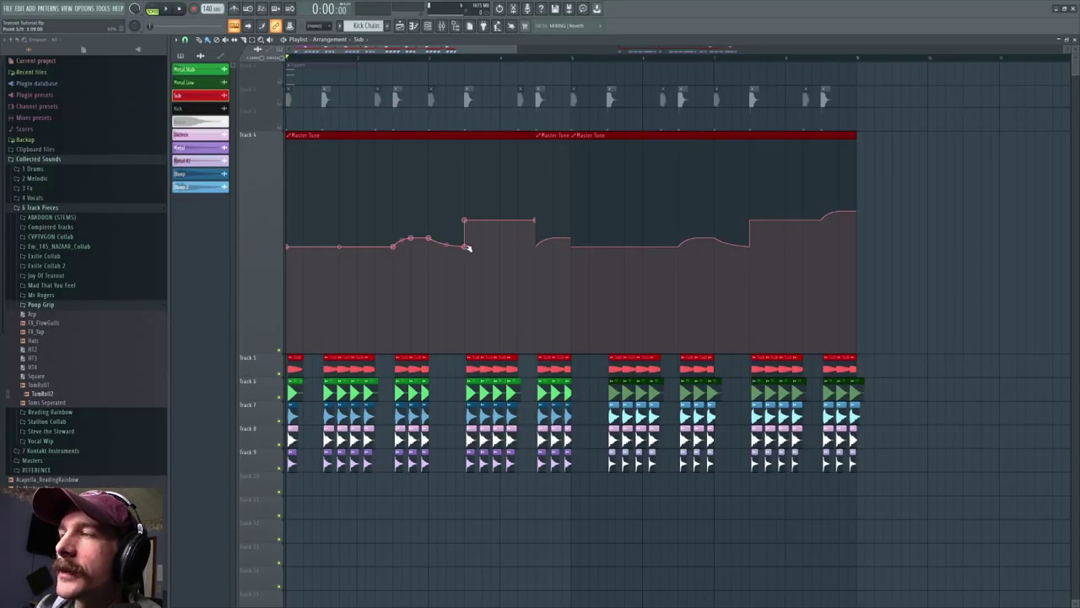
{"action": "double_click", "coordinate": [473, 368]}
{"action": "left_click_drag", "start_coordinate": [377, 103], "coordinate": [376, 59]}
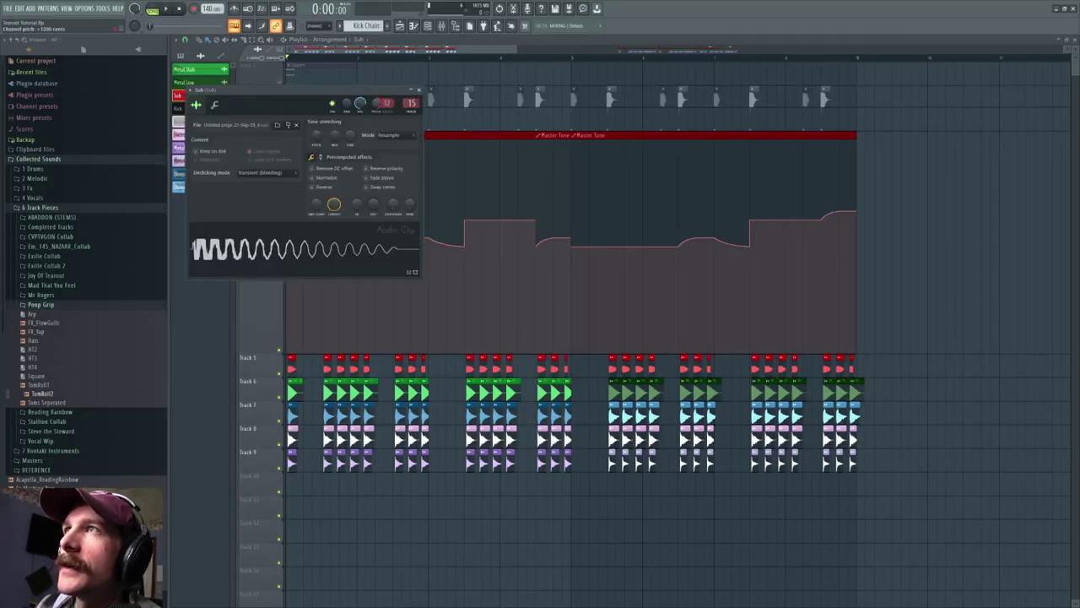
{"action": "right_click", "coordinate": [377, 103]}
{"action": "left_click", "coordinate": [386, 112]}
{"action": "left_click_drag", "start_coordinate": [379, 103], "coordinate": [379, 147]}
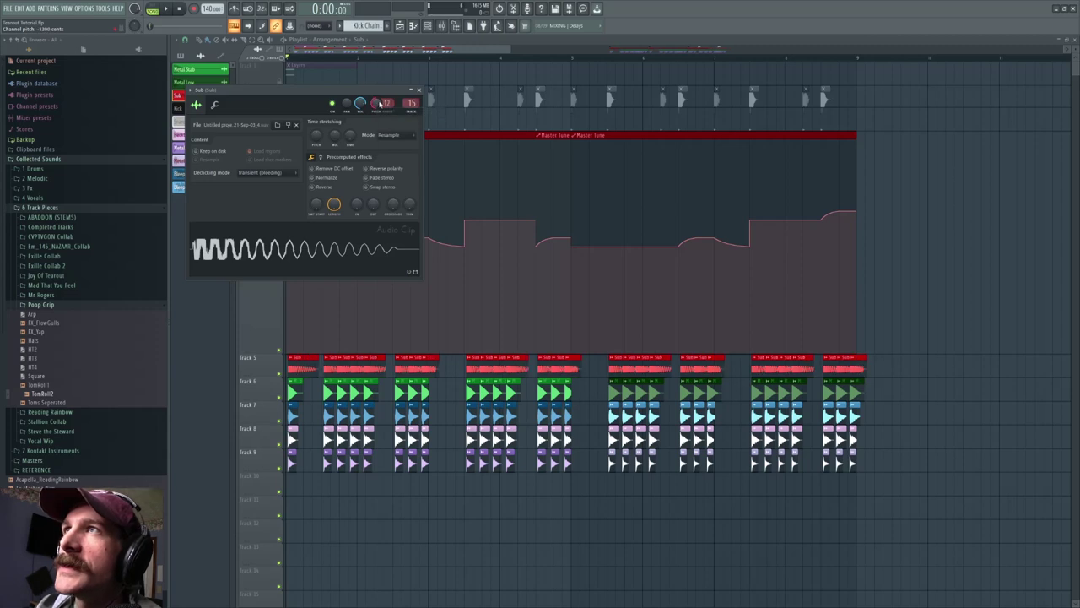
Switch to Calculator and divide 50 by 12 to get the automation percentage per semitone.
{"action": "key", "text": "alt+Tab"}
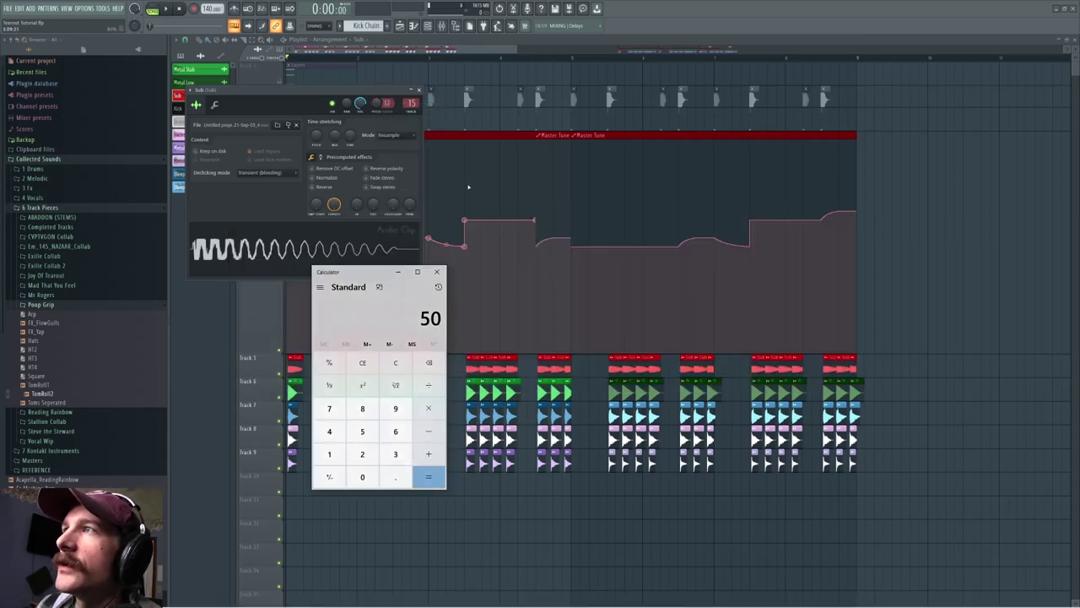
{"action": "left_click", "coordinate": [430, 386]}
{"action": "left_click", "coordinate": [330, 455]}
{"action": "left_click", "coordinate": [362, 454]}
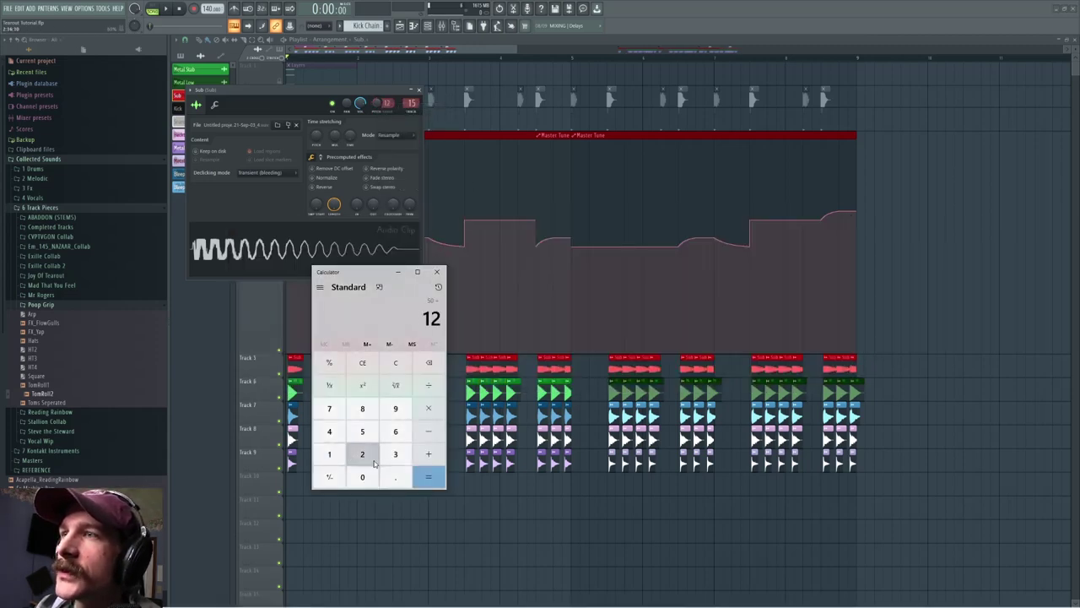
{"action": "left_click", "coordinate": [428, 477]}
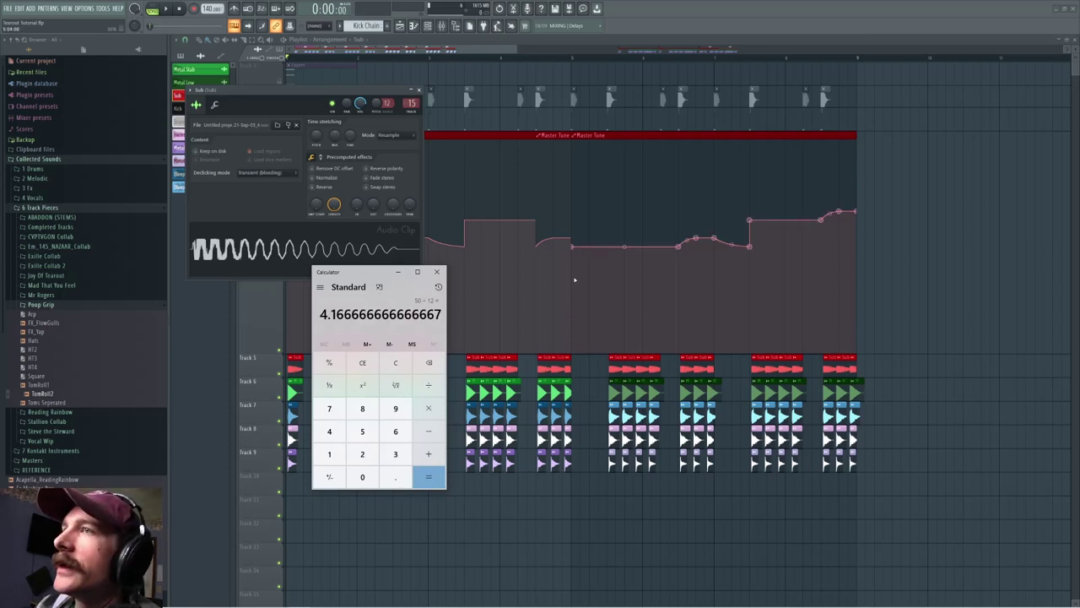
Multiply the per-semitone result by 3 and enter 50 as the number to add to it.
{"action": "mouse_move", "coordinate": [829, 214]}
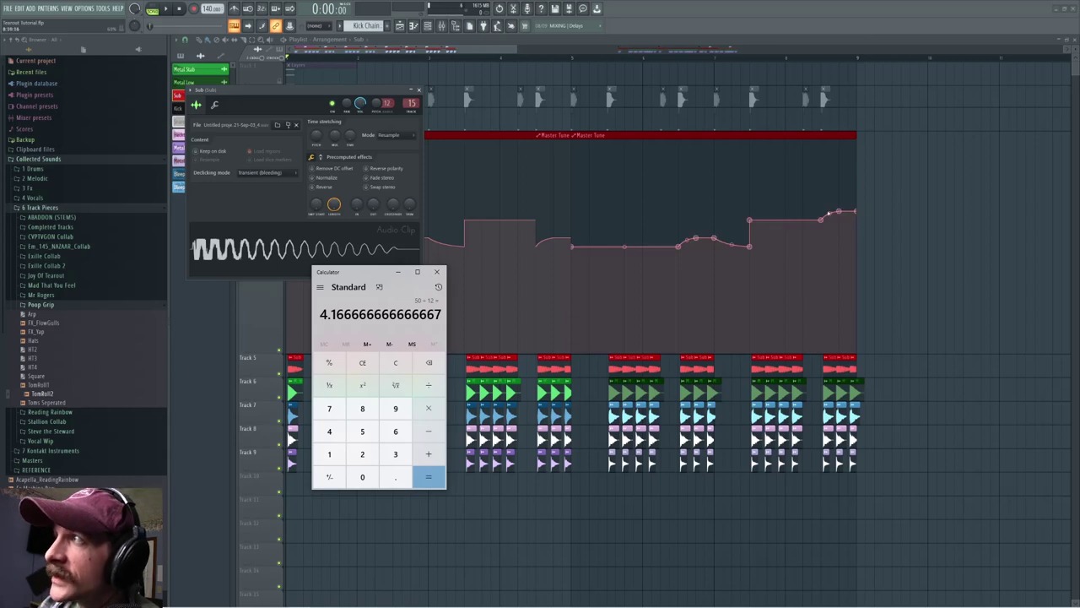
{"action": "left_click", "coordinate": [428, 407]}
{"action": "left_click", "coordinate": [395, 454]}
{"action": "left_click", "coordinate": [432, 479]}
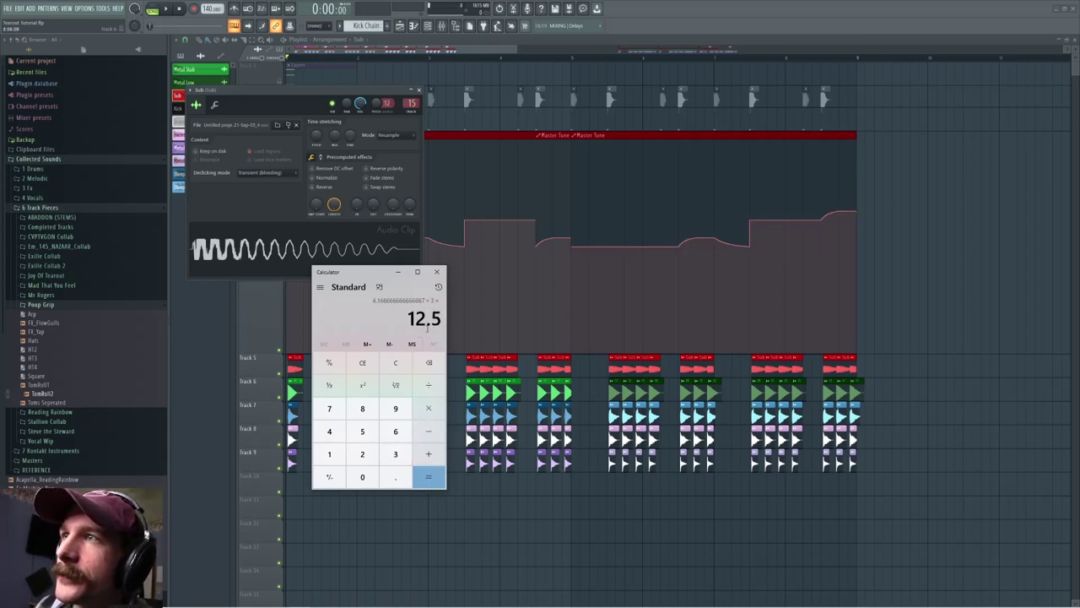
{"action": "left_click", "coordinate": [429, 384]}
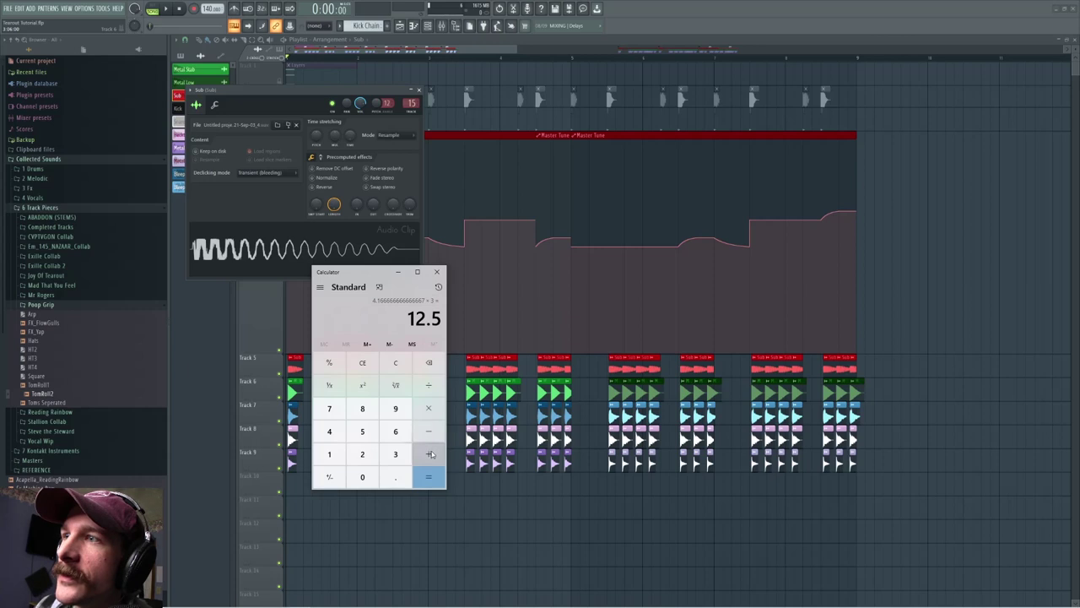
{"action": "left_click", "coordinate": [362, 431]}
{"action": "left_click", "coordinate": [363, 477]}
Open the value of the Master Tune point at the mid-bar 3 step and complete the addition of 50 in Calculator for comparison.
{"action": "right_click", "coordinate": [467, 222]}
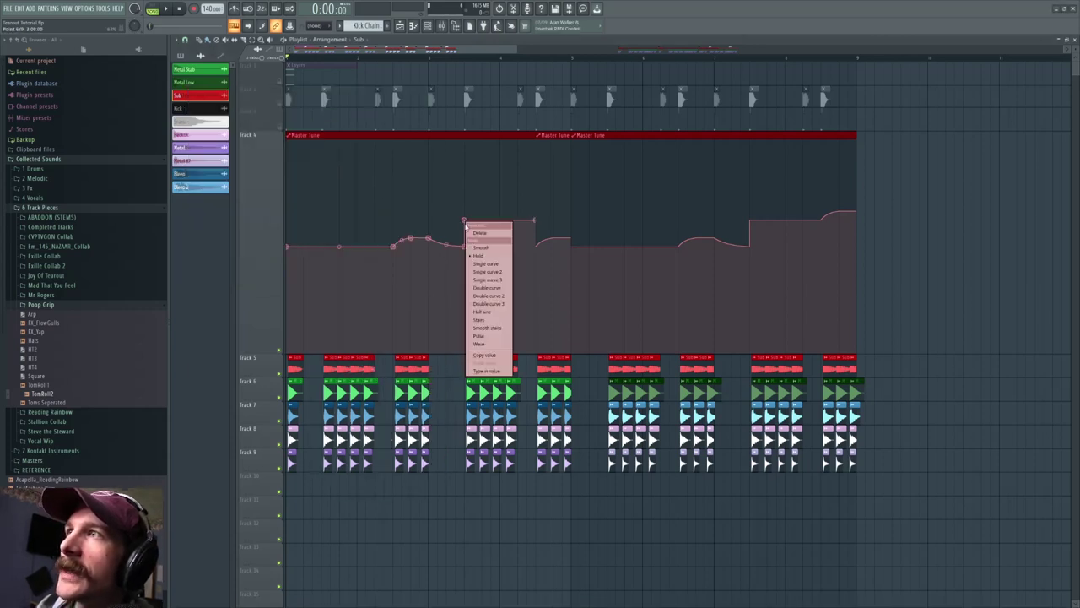
{"action": "left_click", "coordinate": [481, 346]}
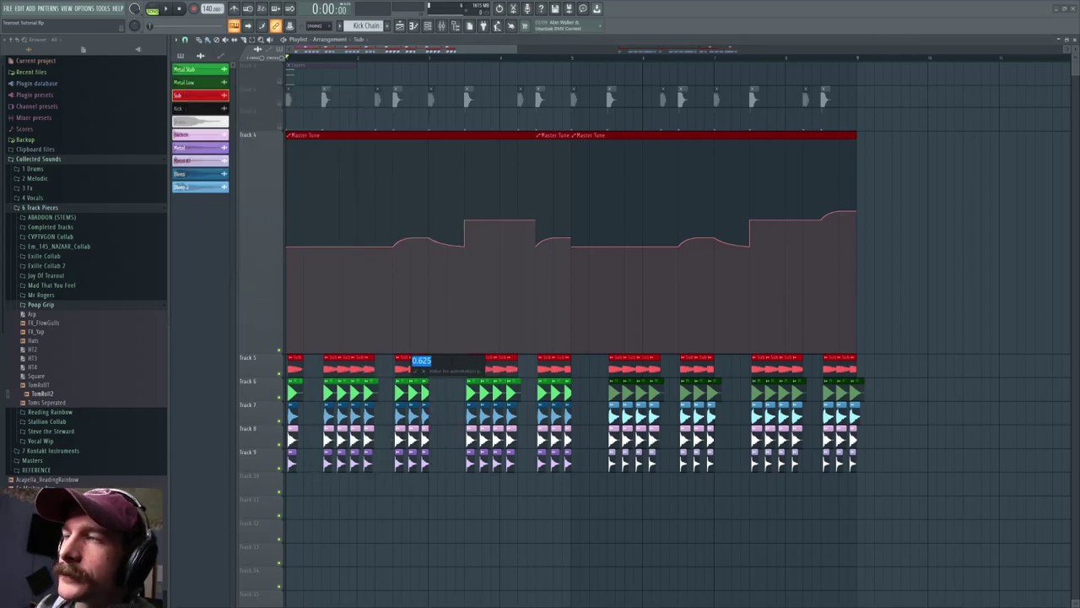
{"action": "key", "text": "alt+Tab"}
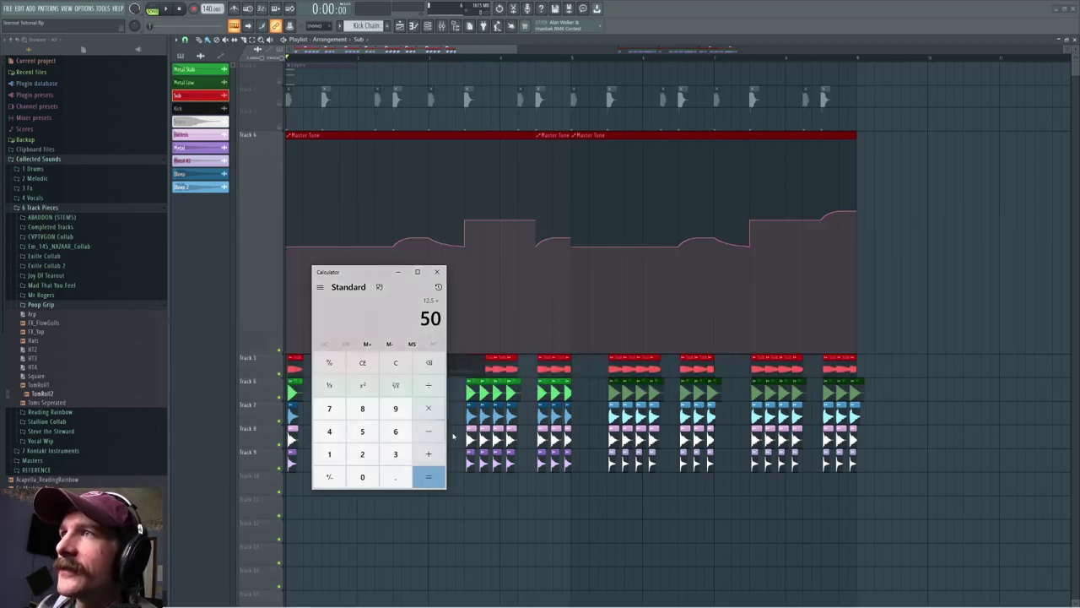
{"action": "left_click", "coordinate": [428, 477]}
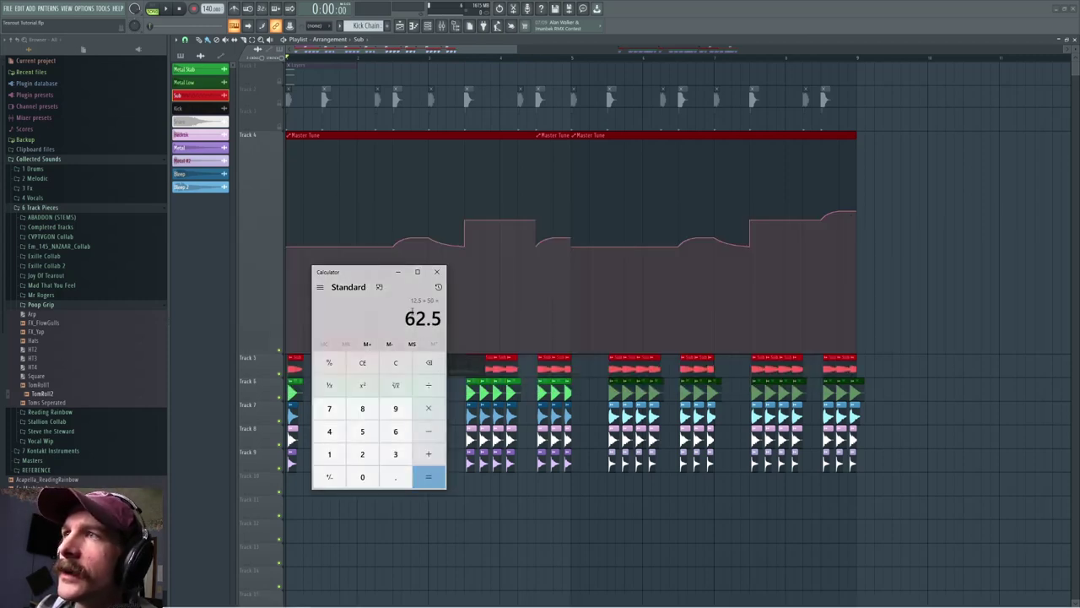
Clear the previous calculation and divide 50 by 12 to get the percentage per semitone.
{"action": "left_click", "coordinate": [395, 361]}
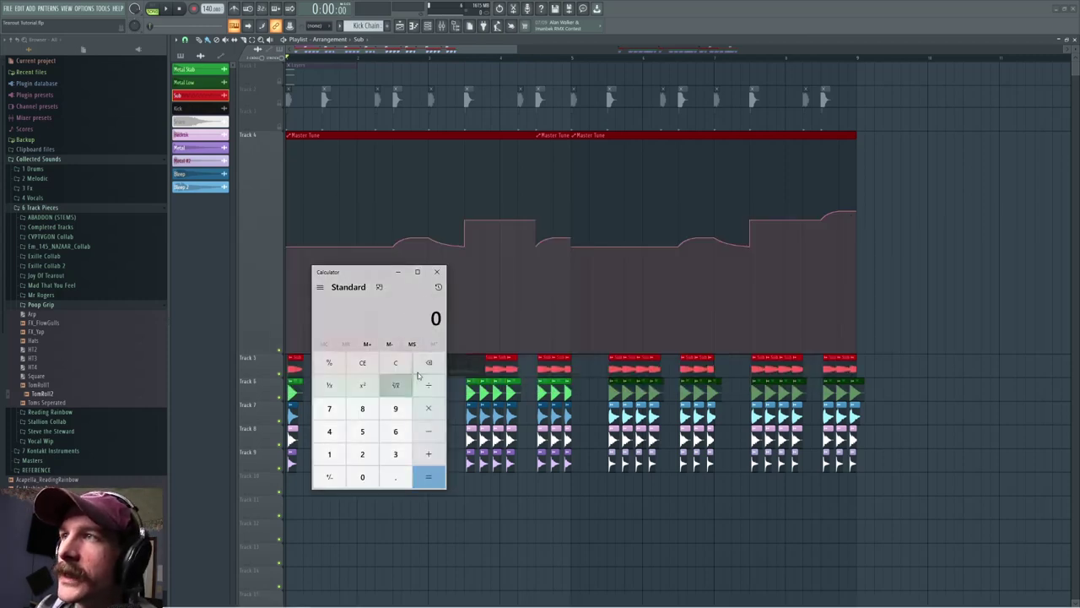
{"action": "left_click", "coordinate": [362, 431]}
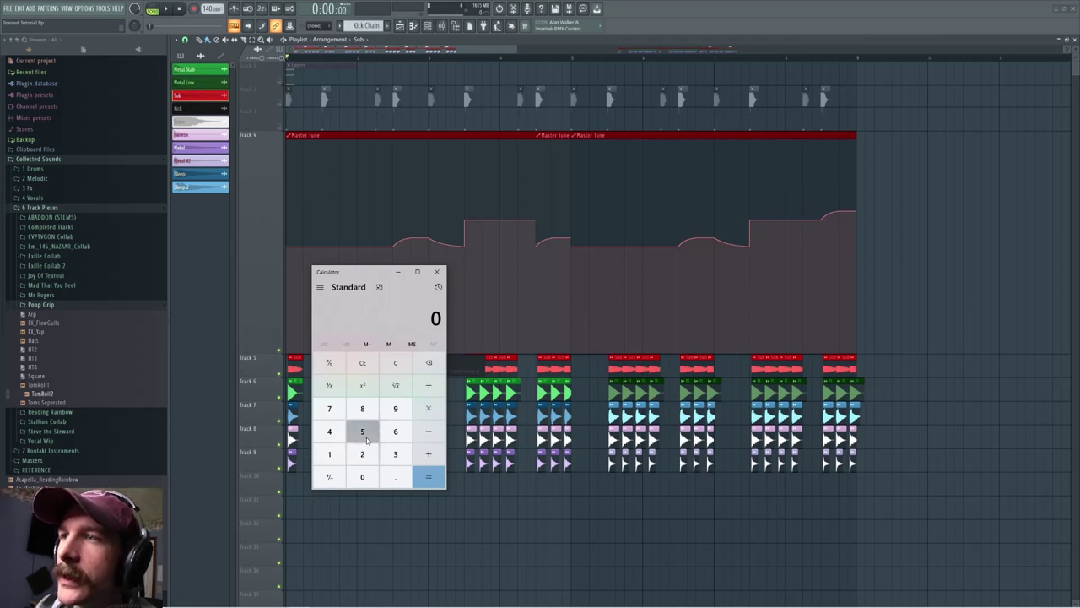
{"action": "left_click", "coordinate": [362, 477]}
{"action": "left_click", "coordinate": [427, 454]}
{"action": "left_click", "coordinate": [329, 454]}
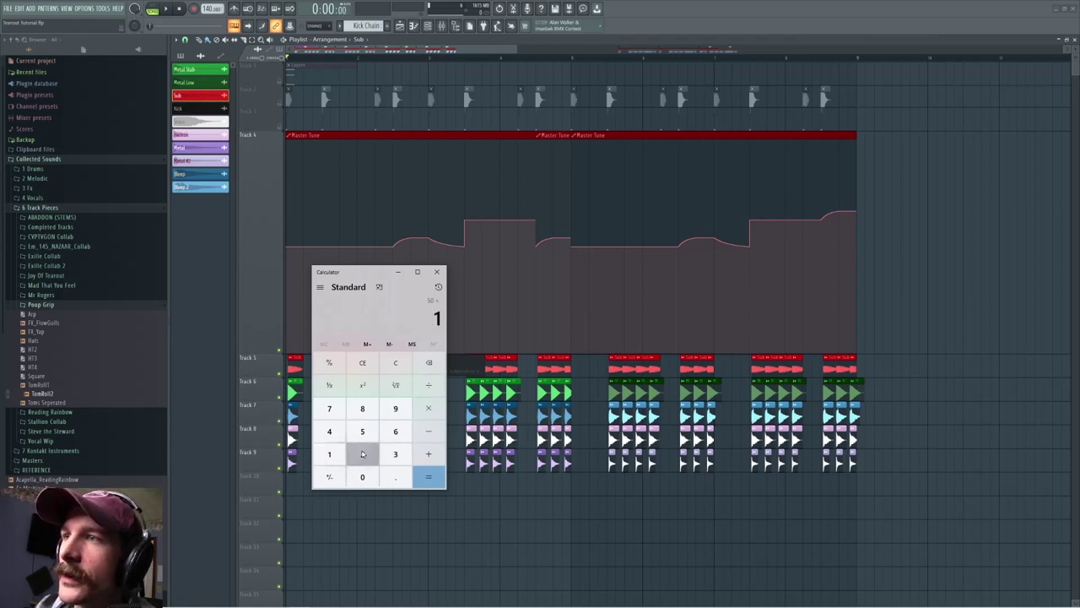
{"action": "left_click", "coordinate": [362, 454]}
{"action": "left_click", "coordinate": [427, 475]}
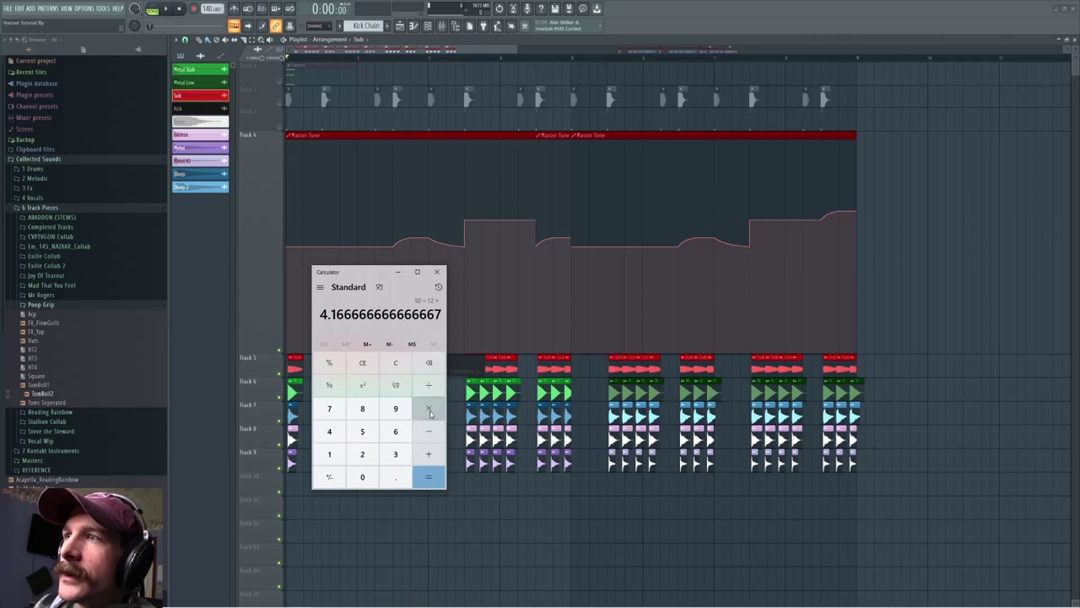
Multiply the per-semitone result by 4 and add 50 to get the automation value.
{"action": "left_click", "coordinate": [429, 409]}
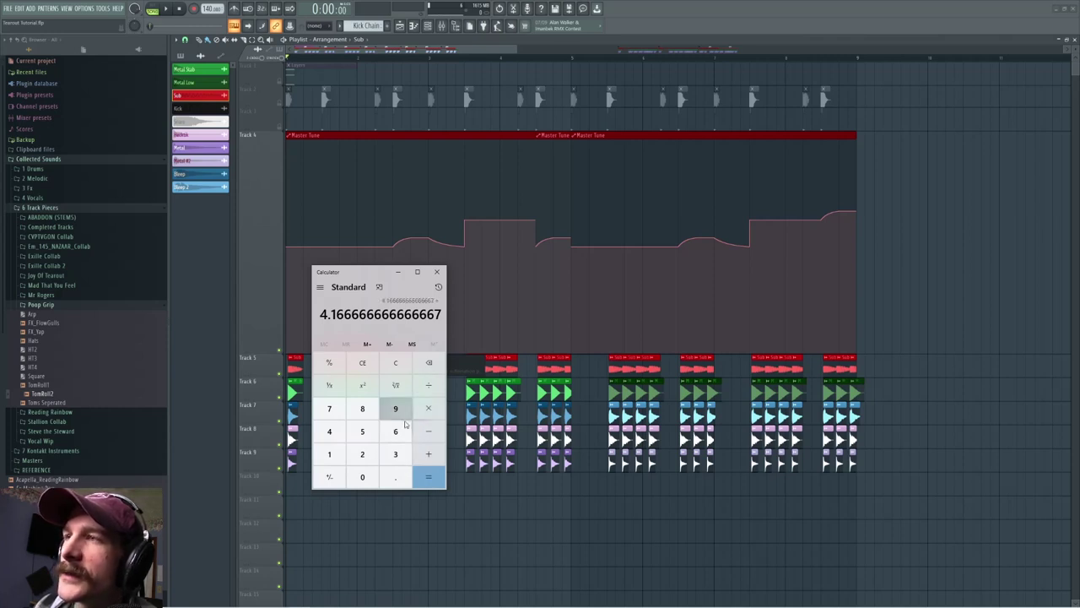
{"action": "left_click", "coordinate": [329, 431]}
{"action": "left_click", "coordinate": [428, 477]}
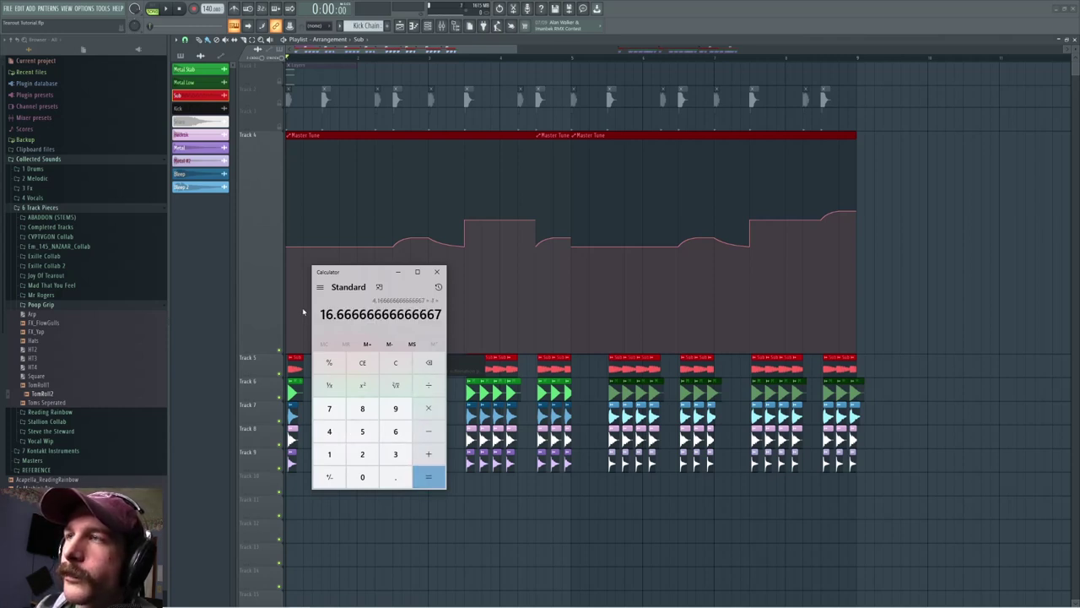
{"action": "left_click", "coordinate": [429, 454]}
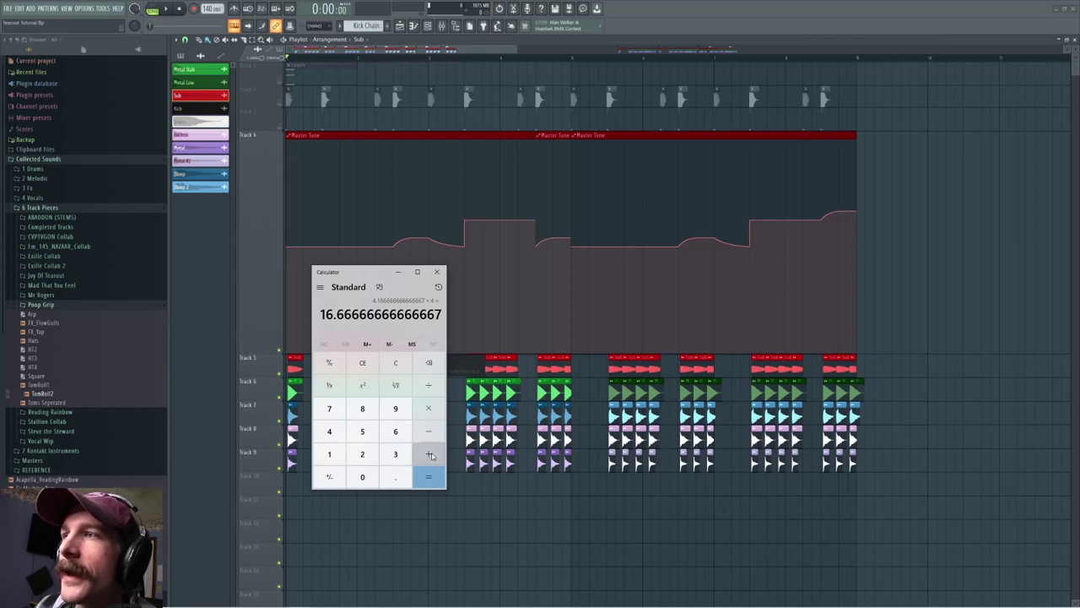
{"action": "left_click", "coordinate": [361, 430]}
{"action": "left_click", "coordinate": [361, 477]}
{"action": "left_click", "coordinate": [428, 477]}
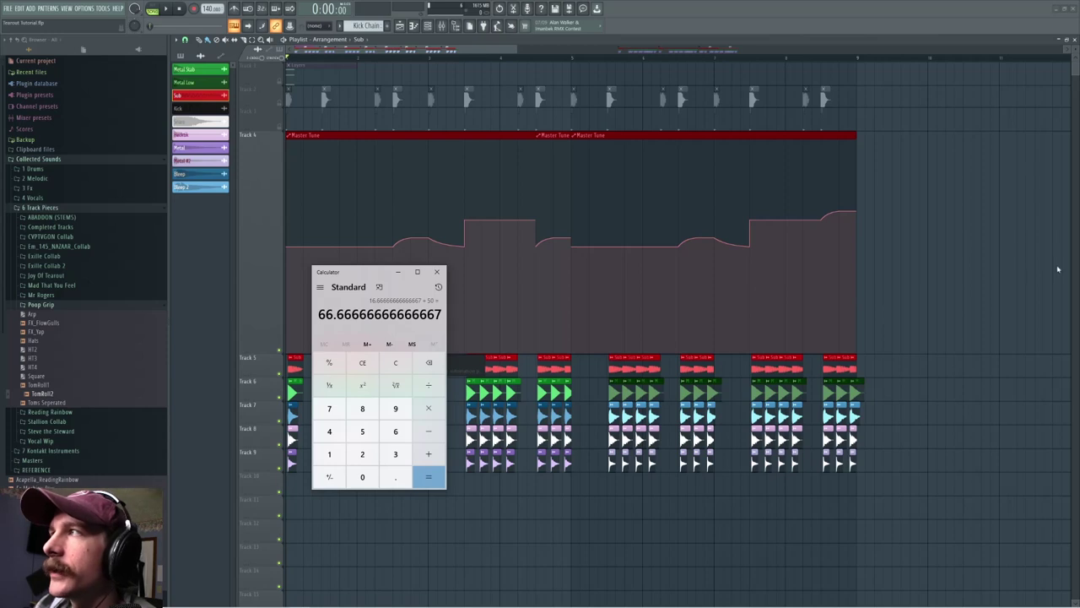
Switch back to FL Studio and play the arrangement through both Master Tune sections, stopping near the end.
{"action": "left_click", "coordinate": [954, 259]}
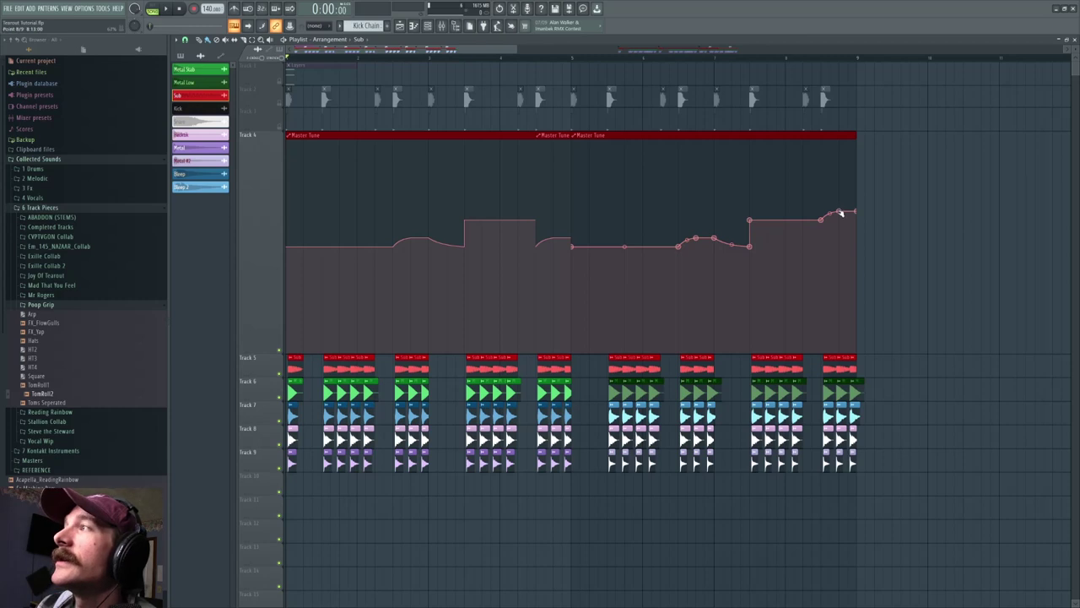
{"action": "scroll", "coordinate": [750, 53], "scroll_direction": "right", "scroll_amount": 1}
{"action": "key", "text": "space"}
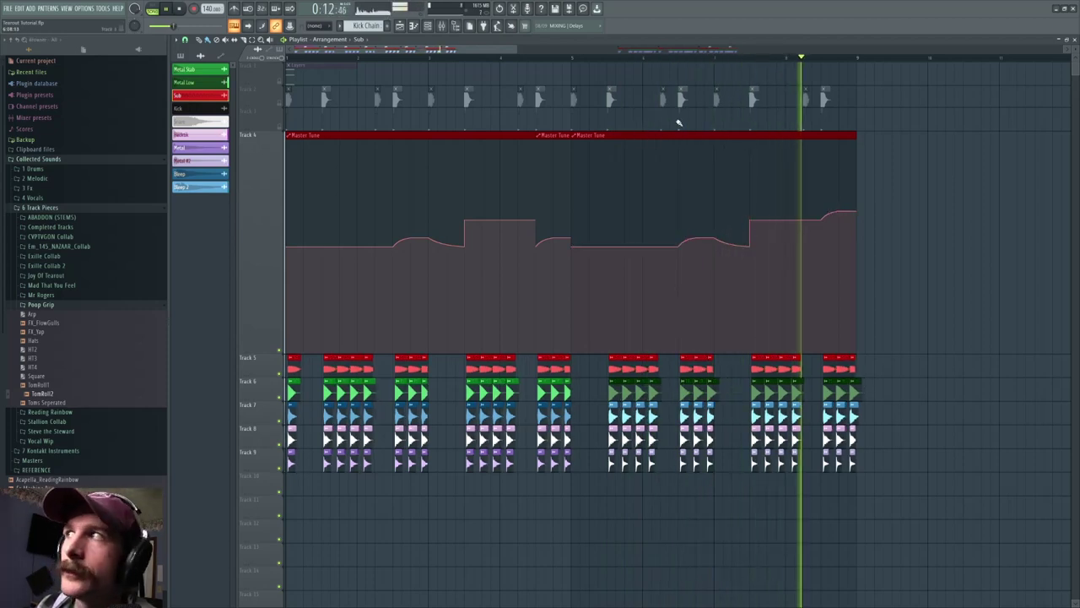
{"action": "key", "text": "space"}
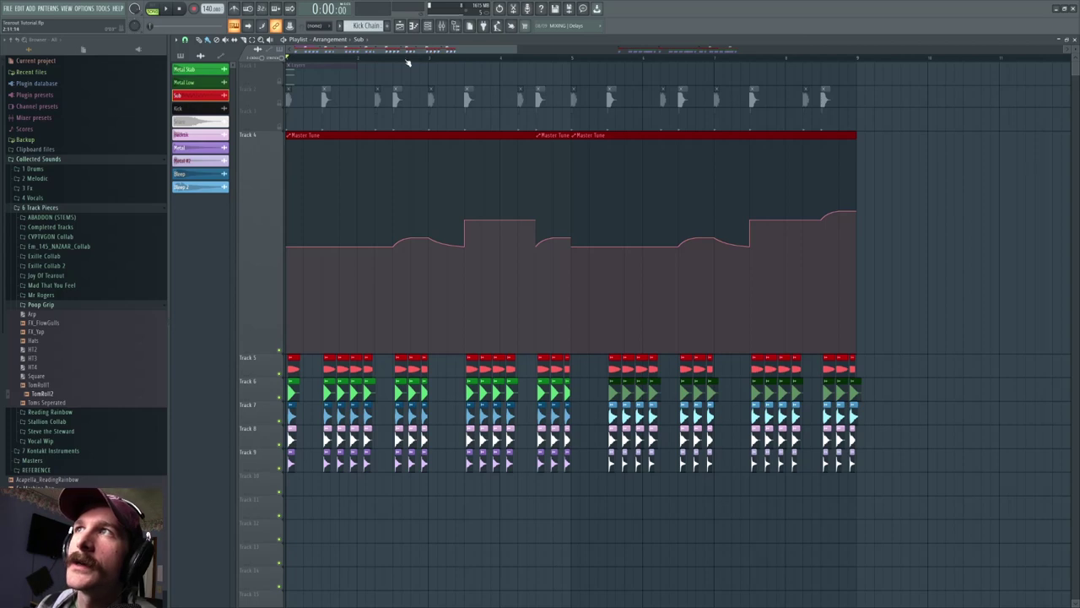
Solo Track 1 and open the Metal Gun synth from the channel rack with all channels shown.
{"action": "scroll", "coordinate": [410, 62], "scroll_direction": "down", "scroll_amount": 1}
{"action": "scroll", "coordinate": [377, 63], "scroll_direction": "up", "scroll_amount": 2}
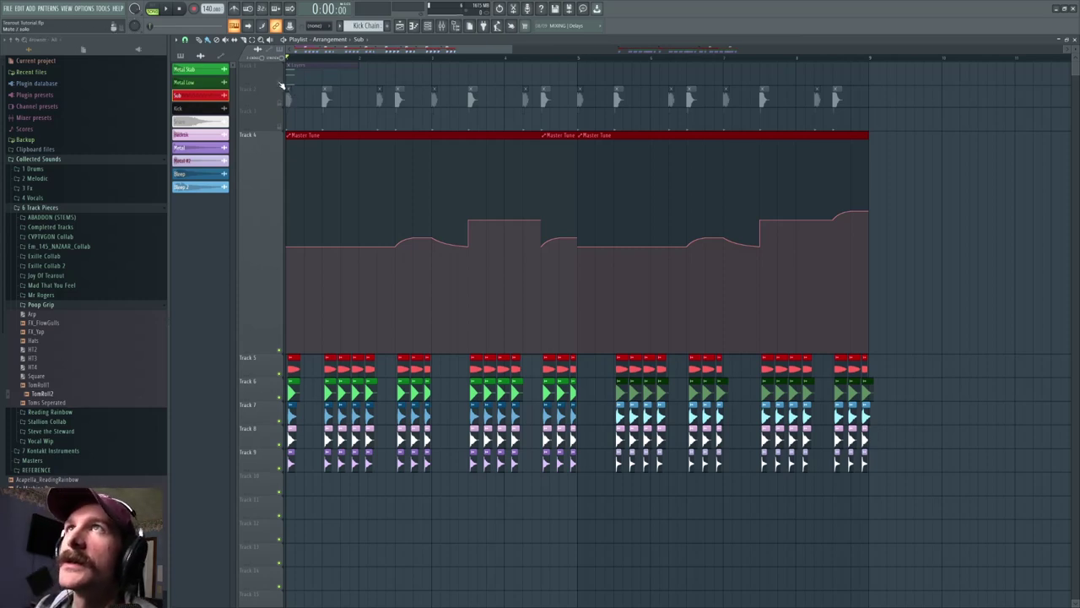
{"action": "right_click", "coordinate": [282, 84]}
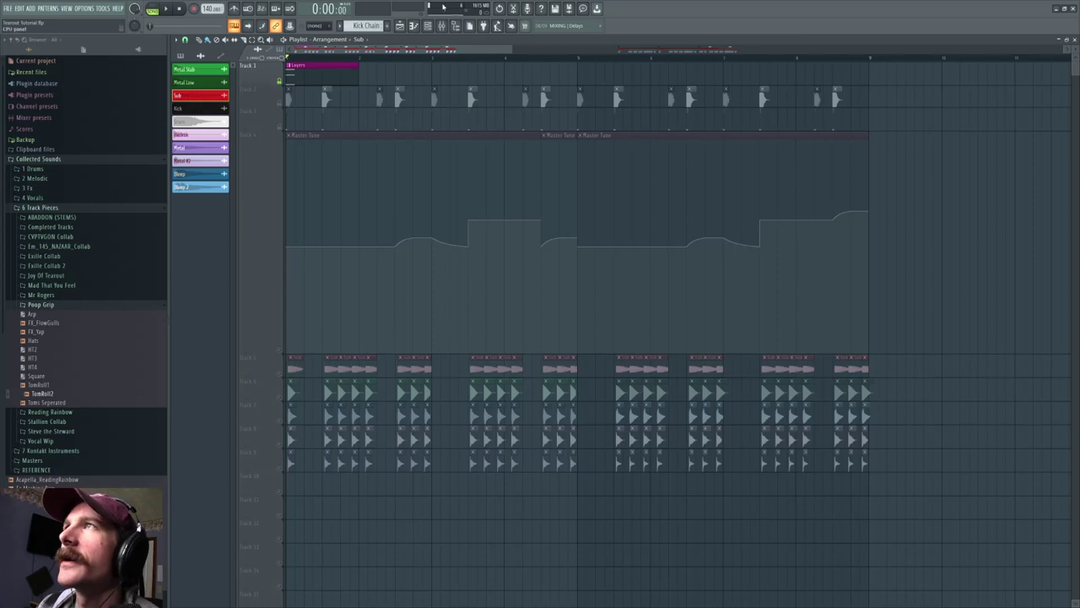
{"action": "key", "text": "F6"}
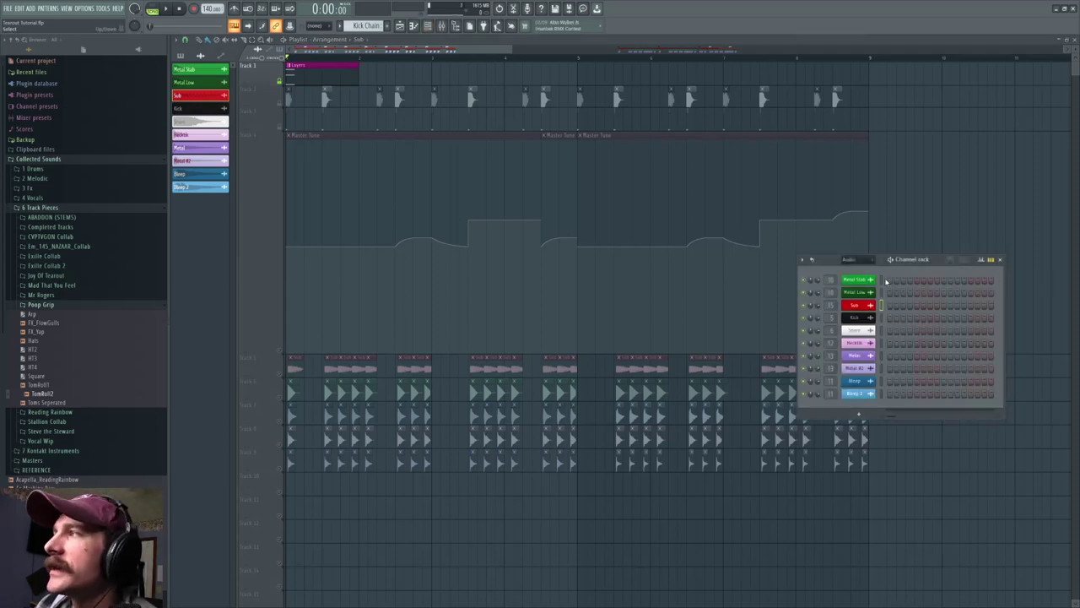
{"action": "left_click", "coordinate": [849, 259]}
{"action": "left_click", "coordinate": [856, 273]}
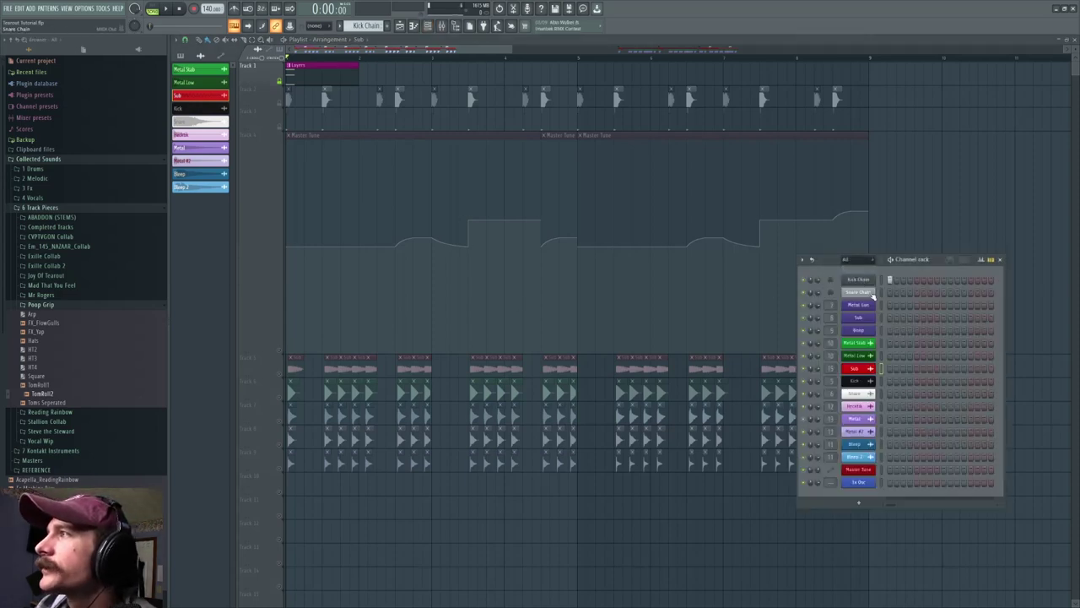
{"action": "left_click", "coordinate": [867, 306]}
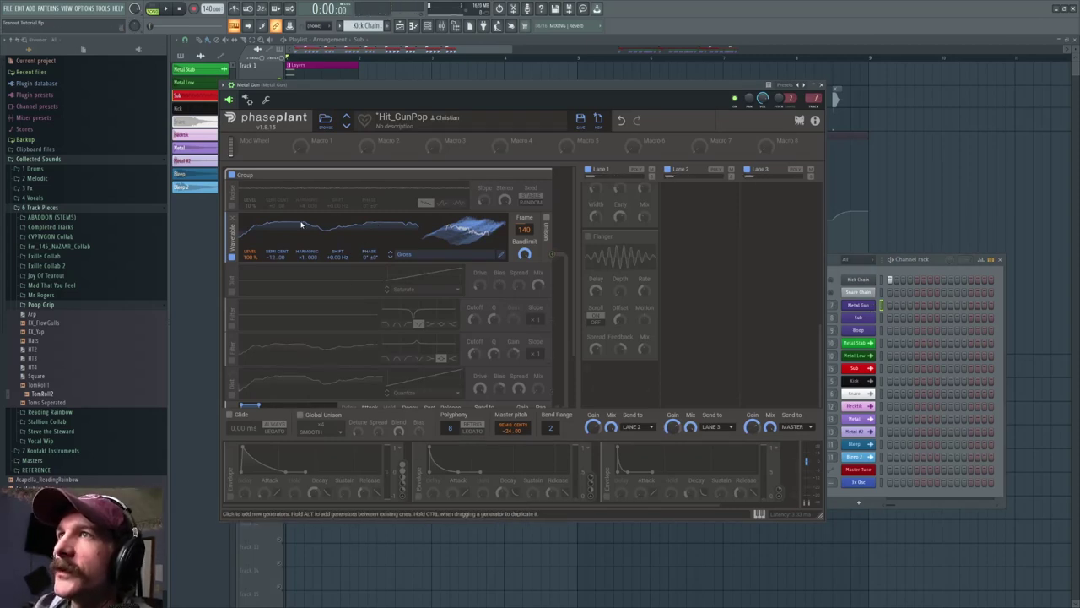
Open the Metal Stab audio clip and demonstrate its fade-out by comparing the full tail with the shortened one.
{"action": "left_click", "coordinate": [1014, 162]}
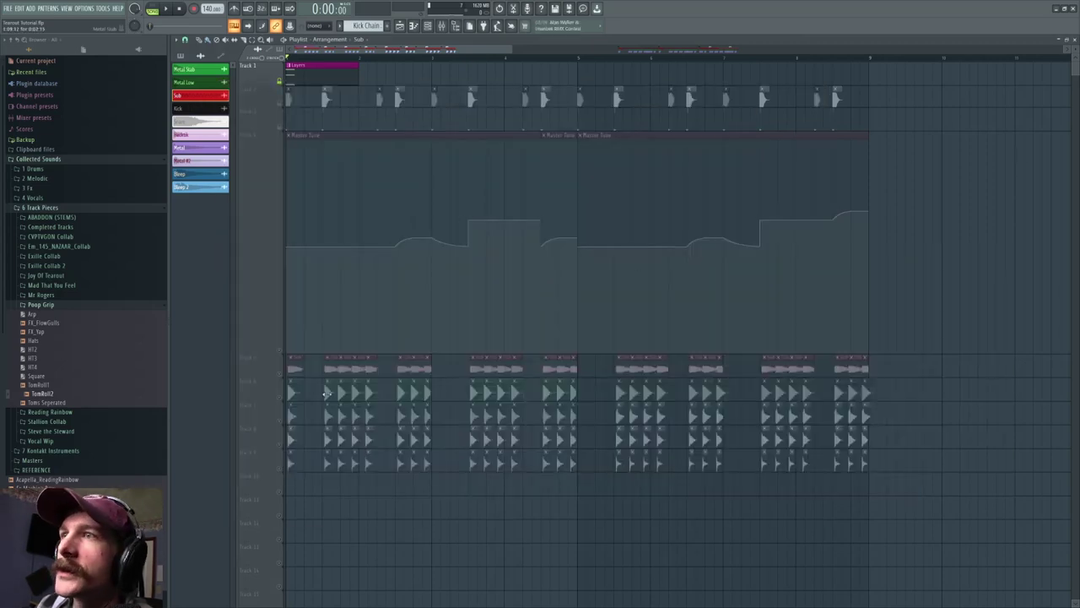
{"action": "double_click", "coordinate": [326, 394]}
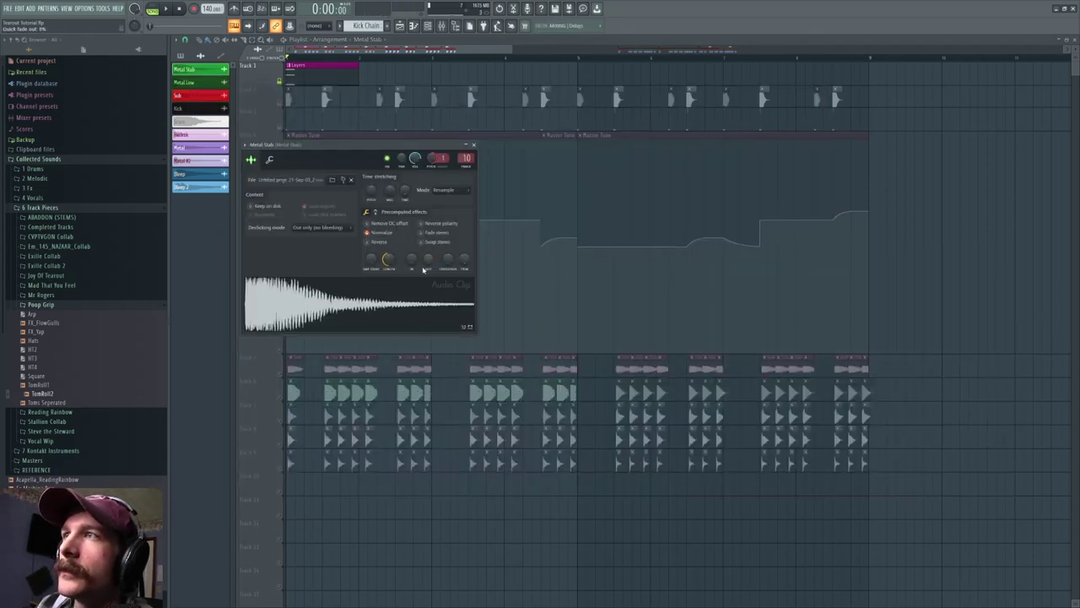
{"action": "left_click_drag", "start_coordinate": [428, 259], "coordinate": [428, 238]}
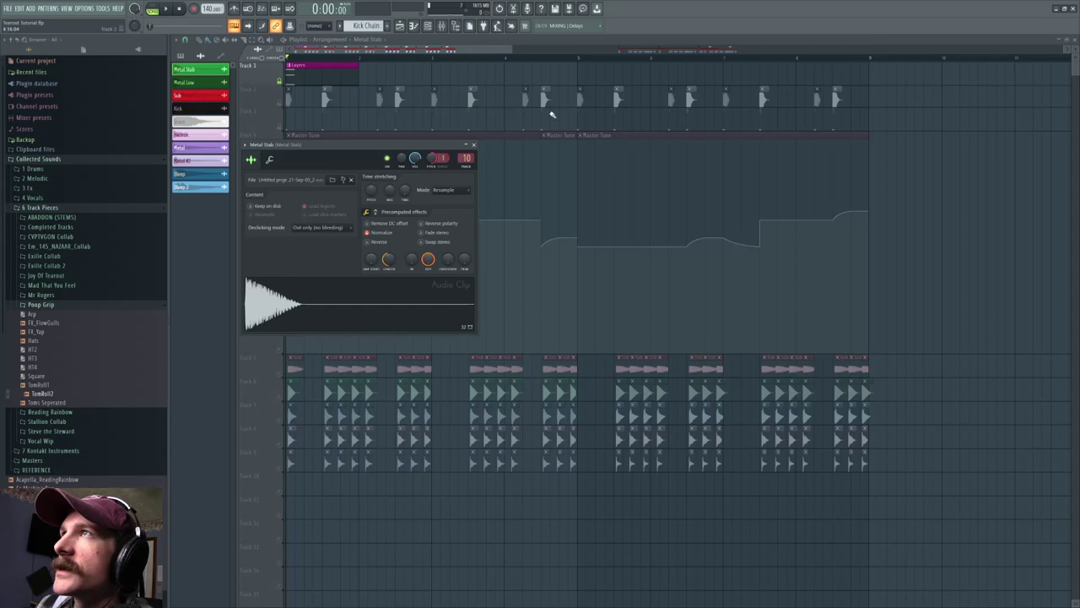
Reopen the Metal Gun synth and enable its first two envelopes, checking the wavetable's level modulation.
{"action": "left_click", "coordinate": [428, 27]}
{"action": "left_click", "coordinate": [865, 346]}
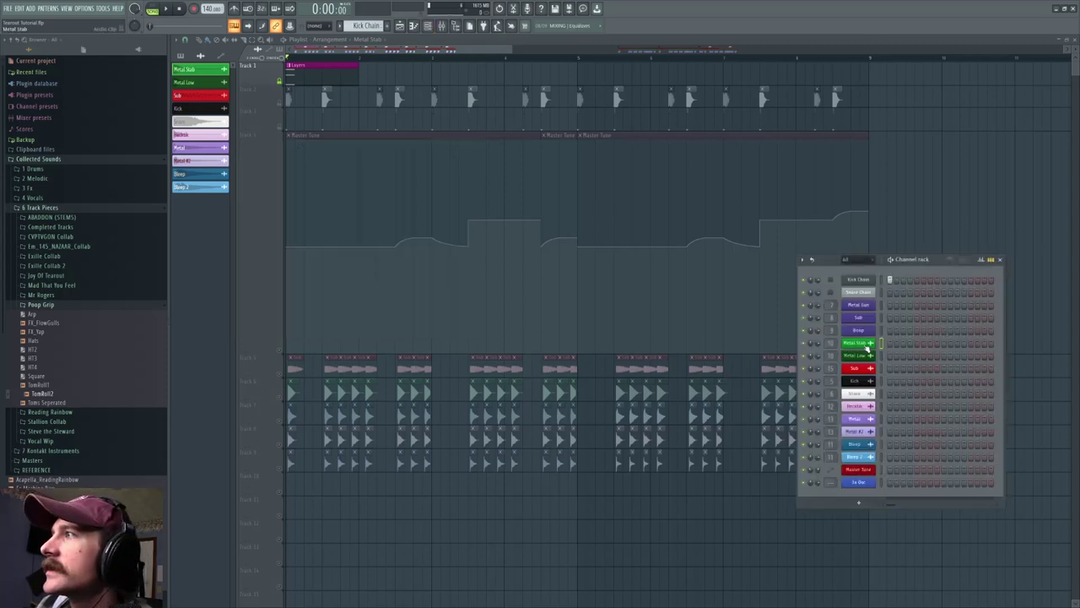
{"action": "left_click", "coordinate": [866, 305]}
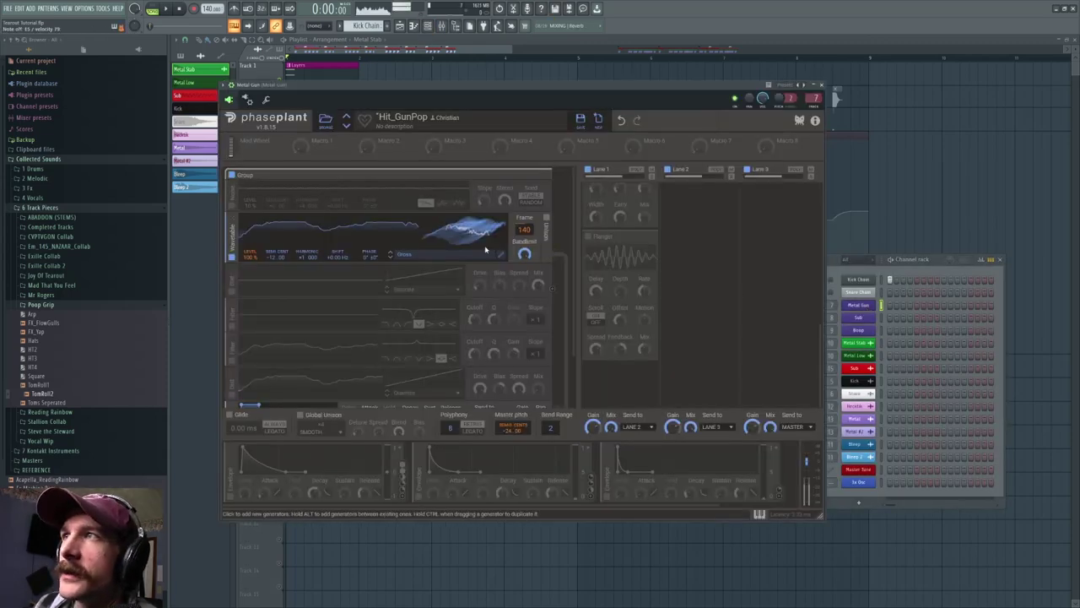
{"action": "left_click", "coordinate": [232, 501]}
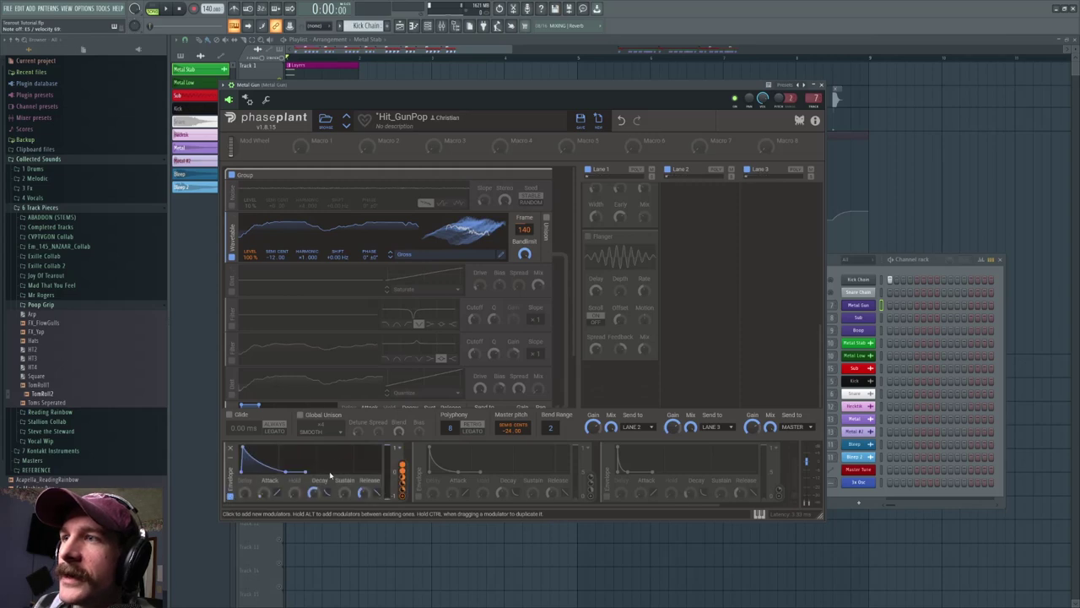
{"action": "left_click", "coordinate": [250, 258]}
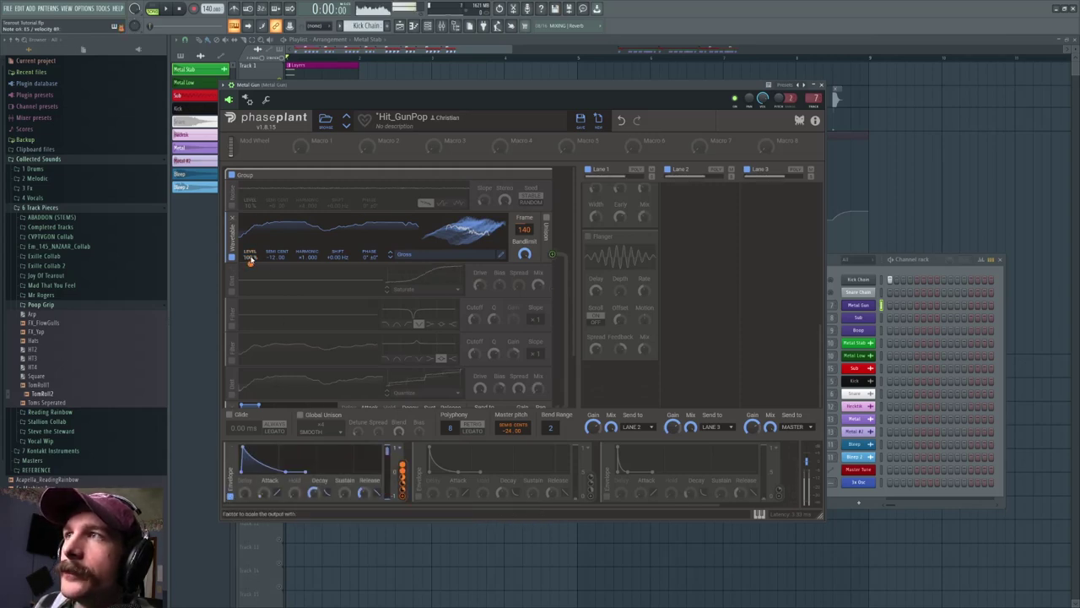
{"action": "left_click", "coordinate": [419, 497]}
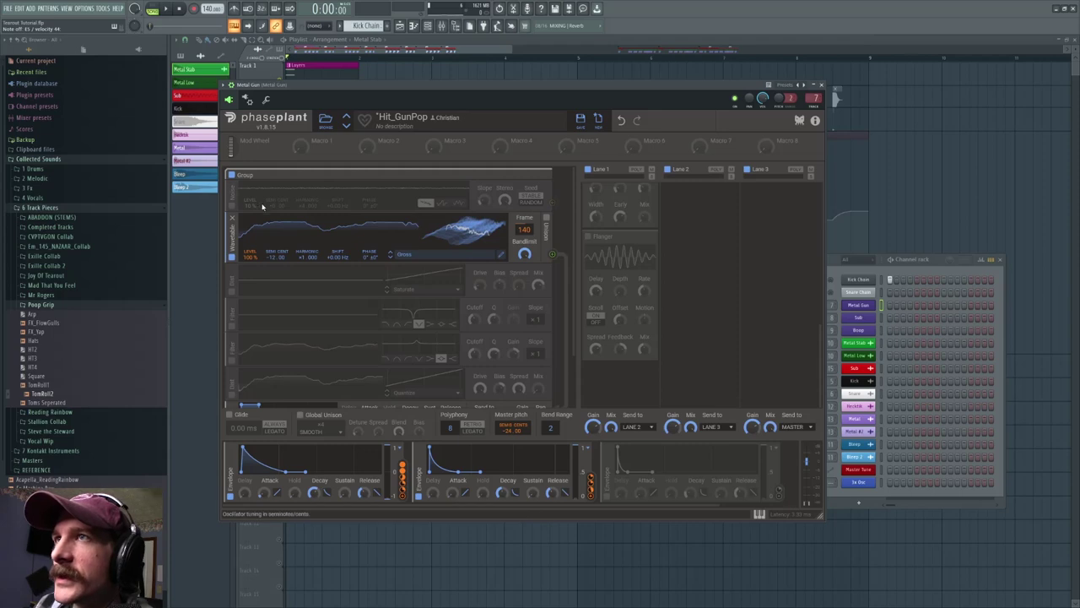
Enable the noise generator and the Saturate distortion, switching the wavetable off and on to hear the noise alone.
{"action": "left_click", "coordinate": [232, 206]}
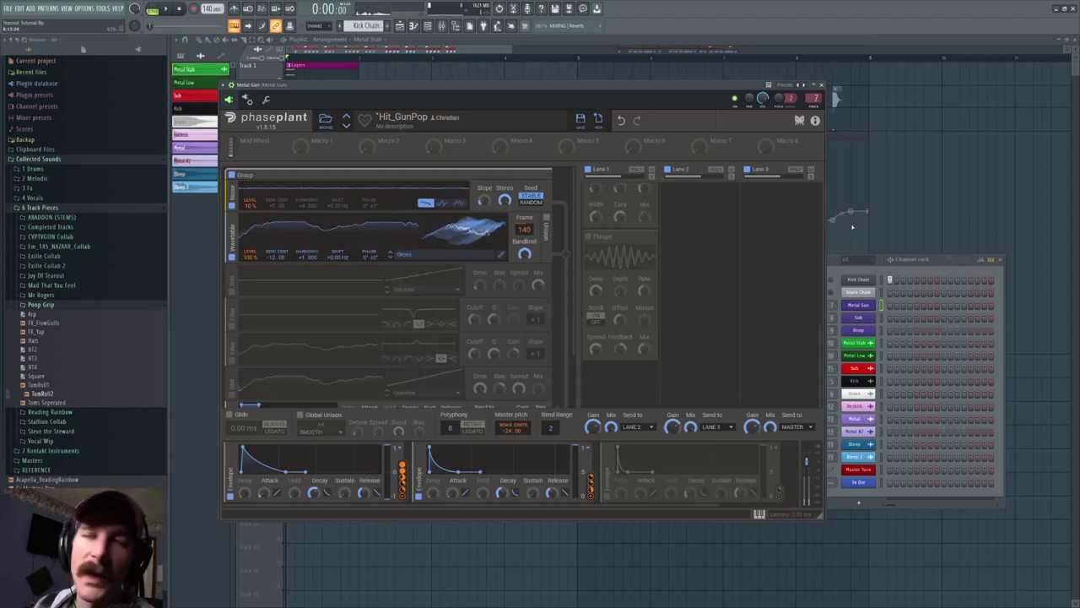
{"action": "left_click", "coordinate": [231, 292]}
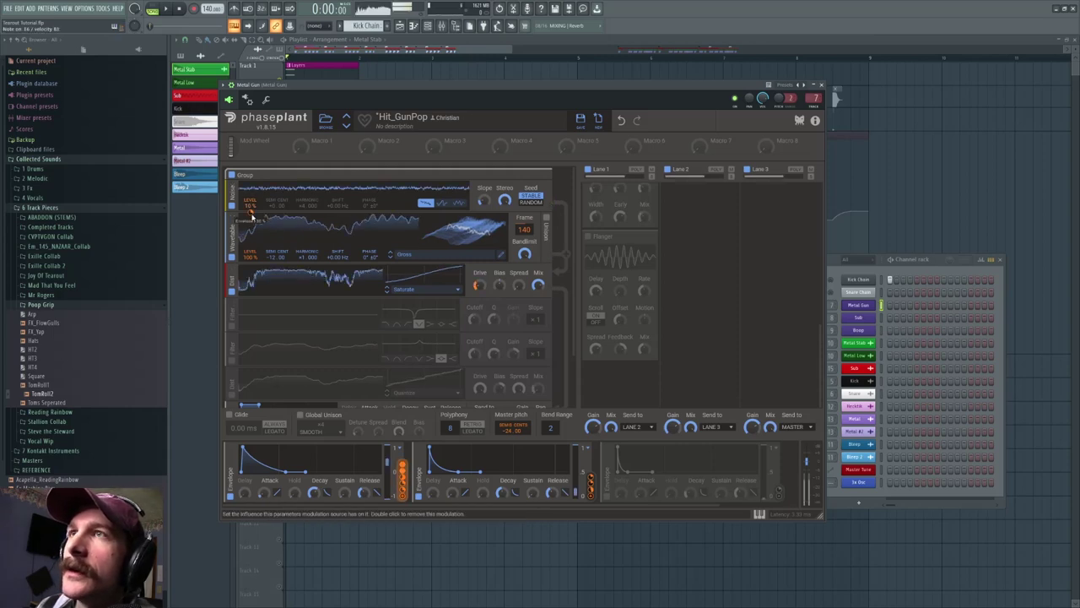
{"action": "left_click", "coordinate": [230, 258]}
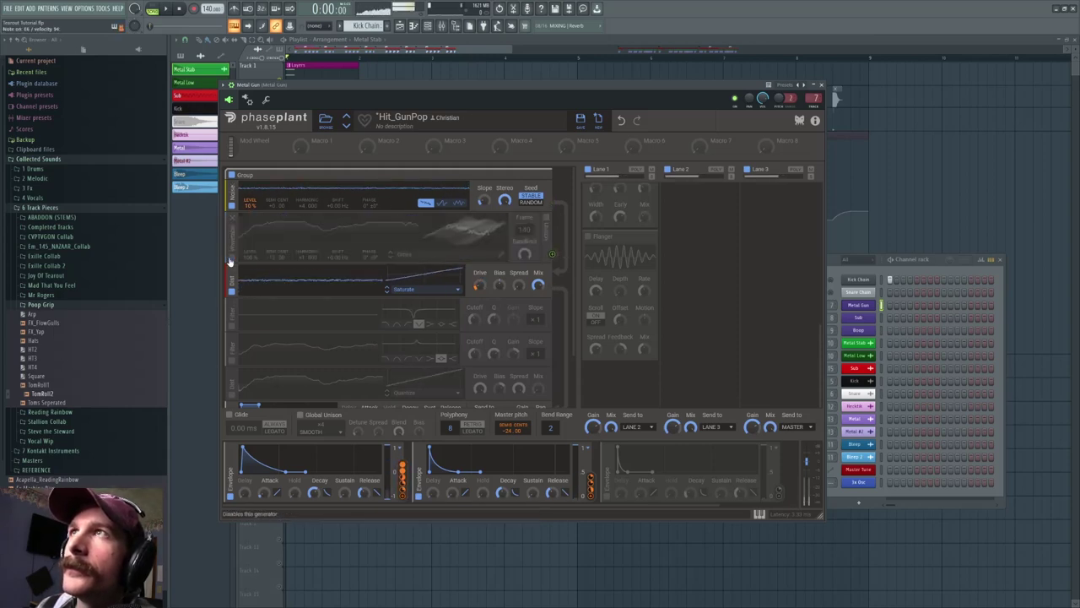
{"action": "left_click", "coordinate": [231, 257]}
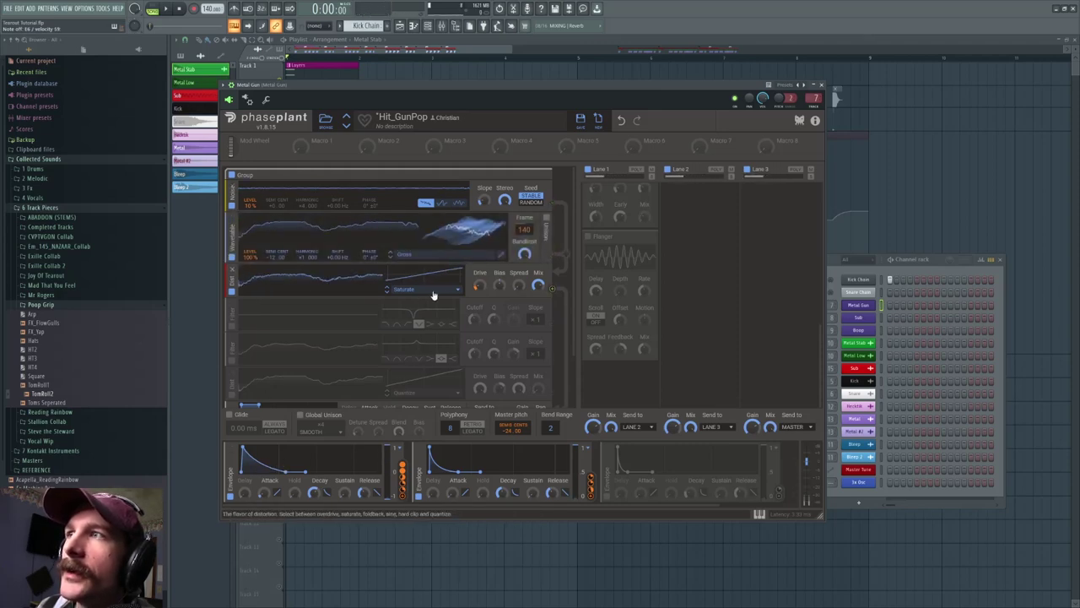
{"action": "mouse_move", "coordinate": [482, 288]}
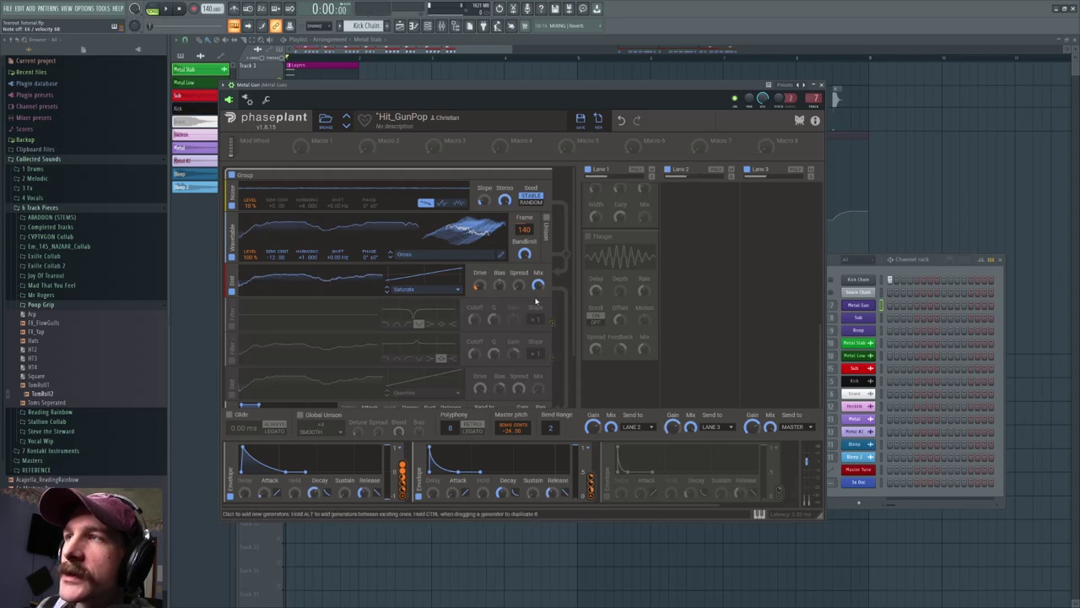
Enable the two filters that follow the Saturate distortion and check the envelope modulation on the first filter's cutoff.
{"action": "left_click", "coordinate": [231, 325]}
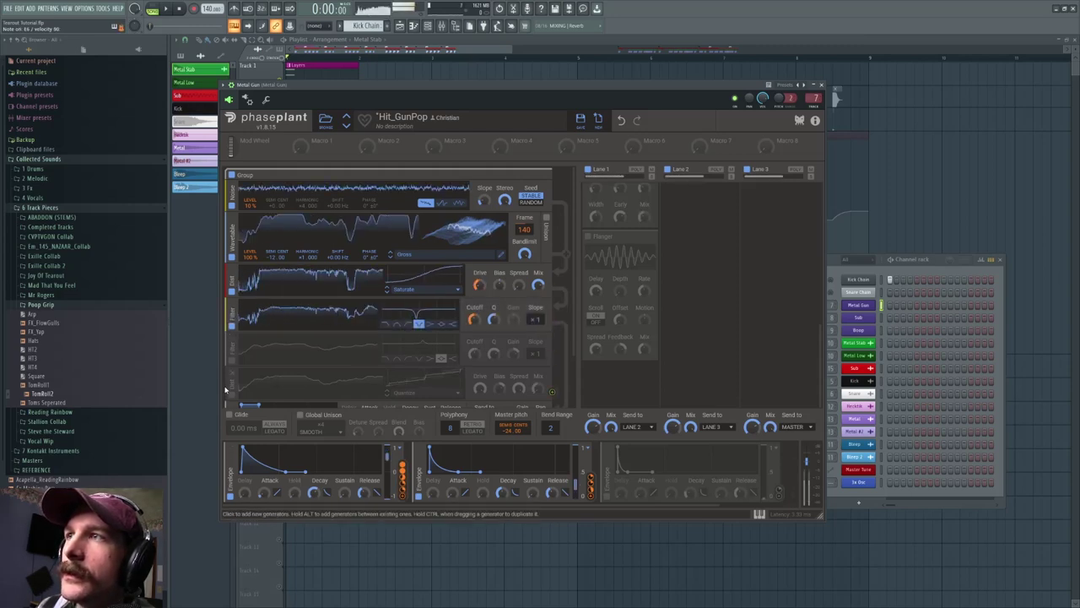
{"action": "mouse_move", "coordinate": [479, 334]}
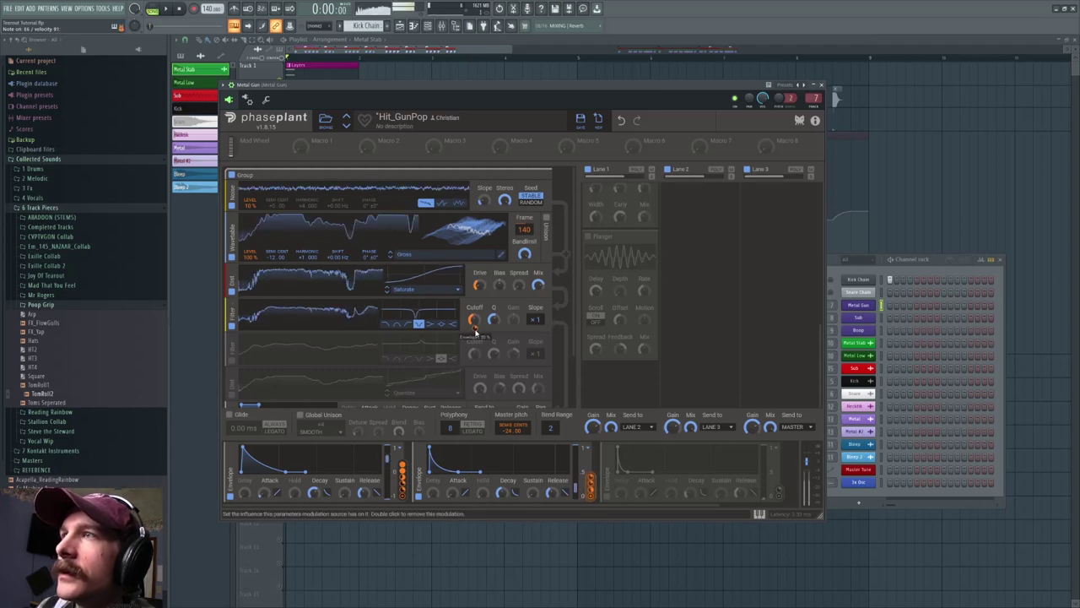
{"action": "left_click", "coordinate": [229, 362]}
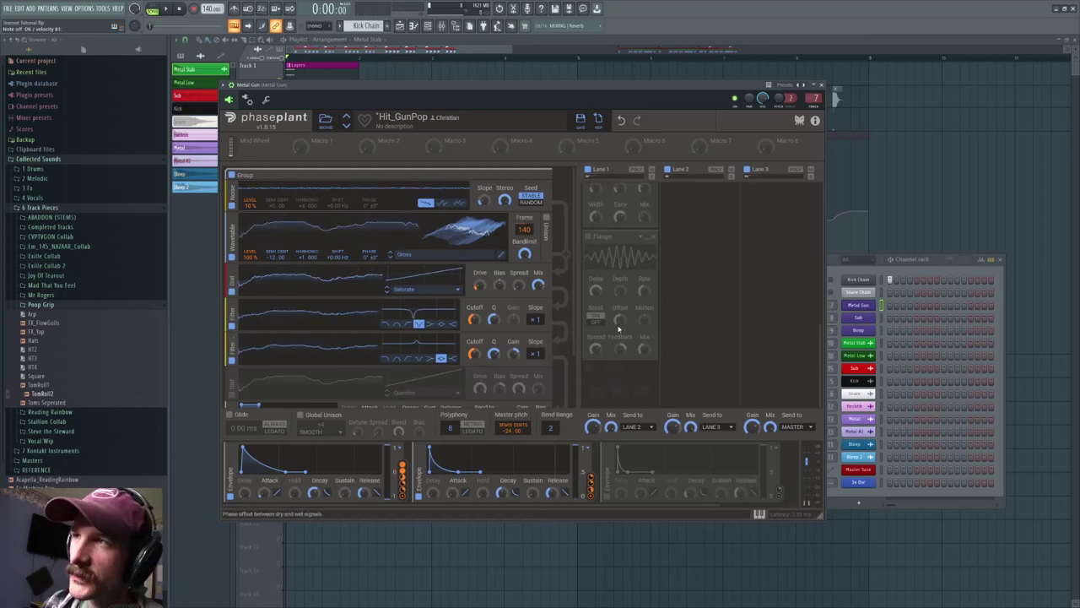
Enable the Quantize distortion just before the generator group's output.
{"action": "scroll", "coordinate": [239, 336], "scroll_direction": "down", "scroll_amount": 2}
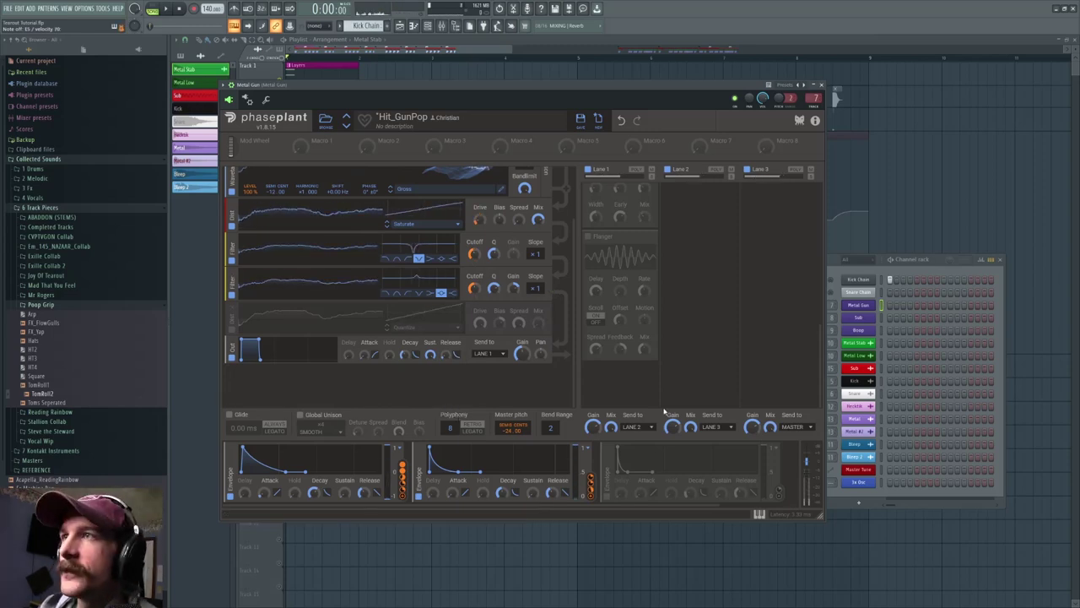
{"action": "left_click", "coordinate": [235, 332]}
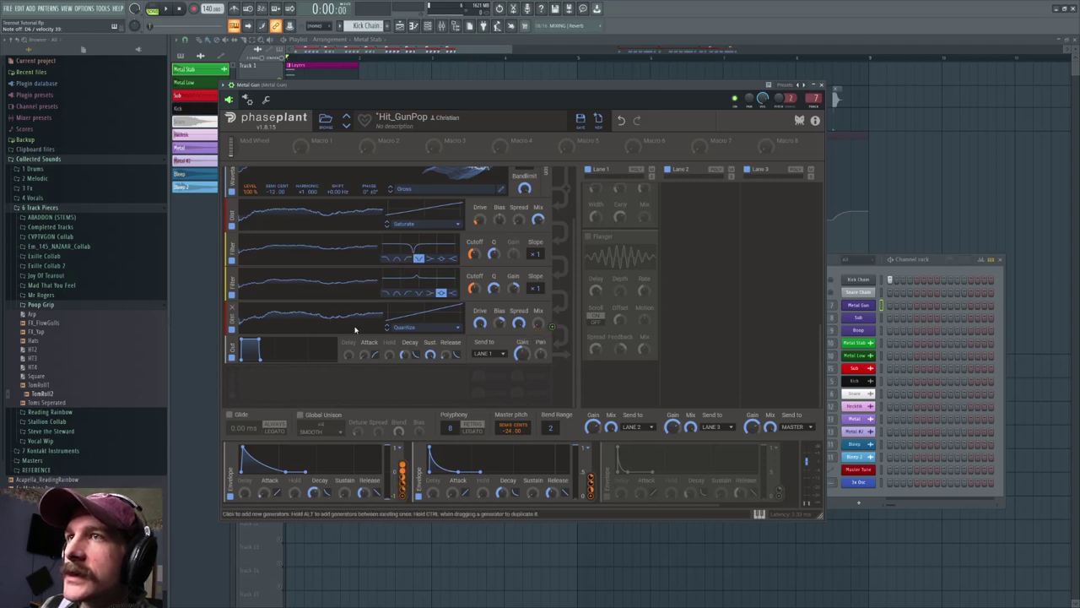
{"action": "scroll", "coordinate": [646, 314], "scroll_direction": "up", "scroll_amount": 5}
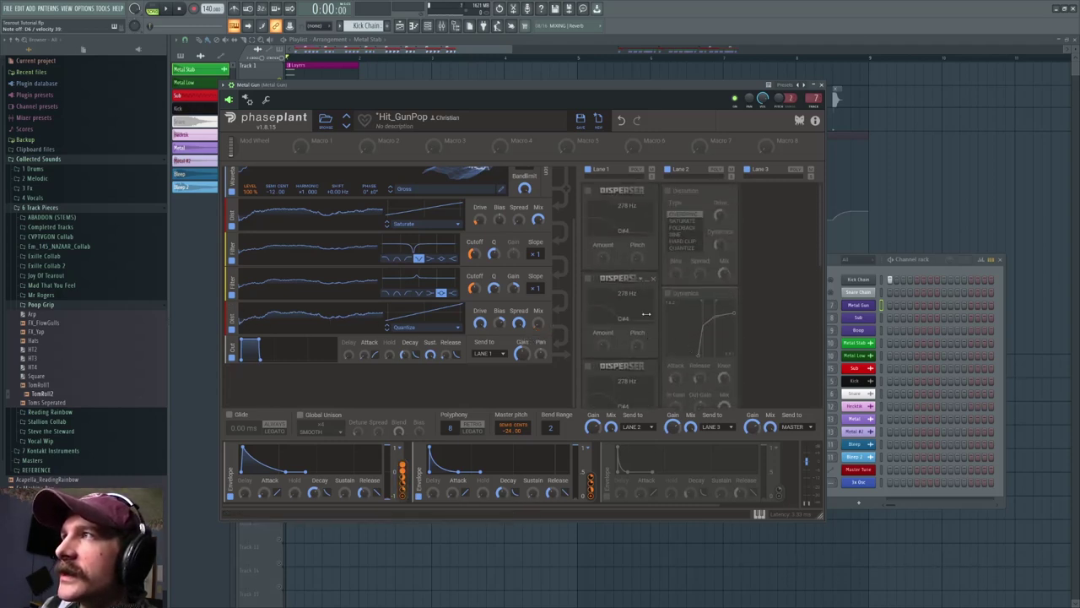
Enable the four stacked Disperser effects in Lane 1, switching the first one off and on to compare its sound.
{"action": "left_click", "coordinate": [586, 190]}
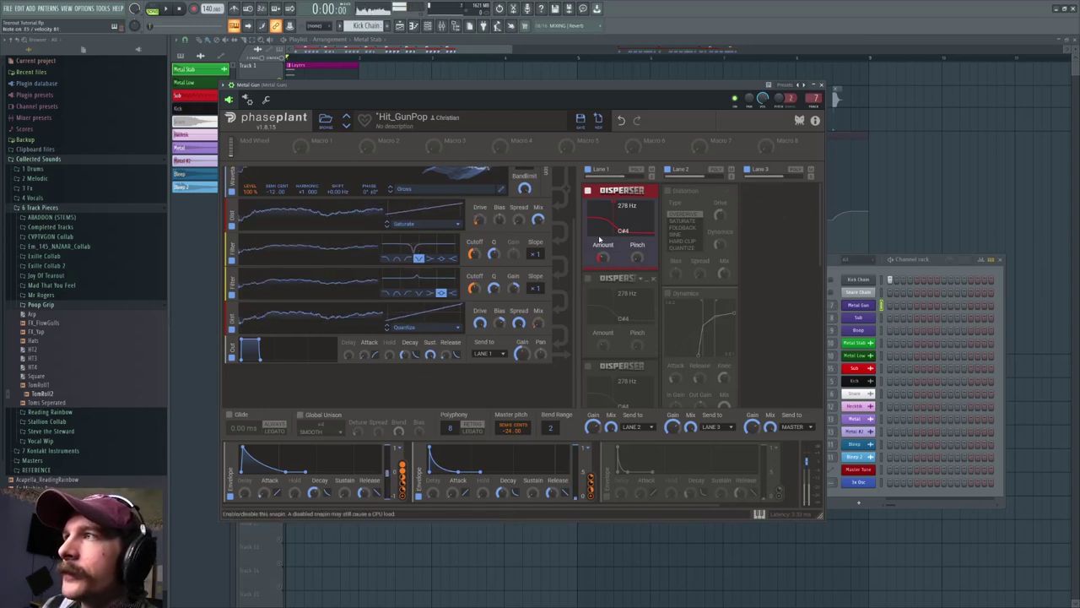
{"action": "left_click", "coordinate": [588, 191]}
{"action": "left_click", "coordinate": [588, 190]}
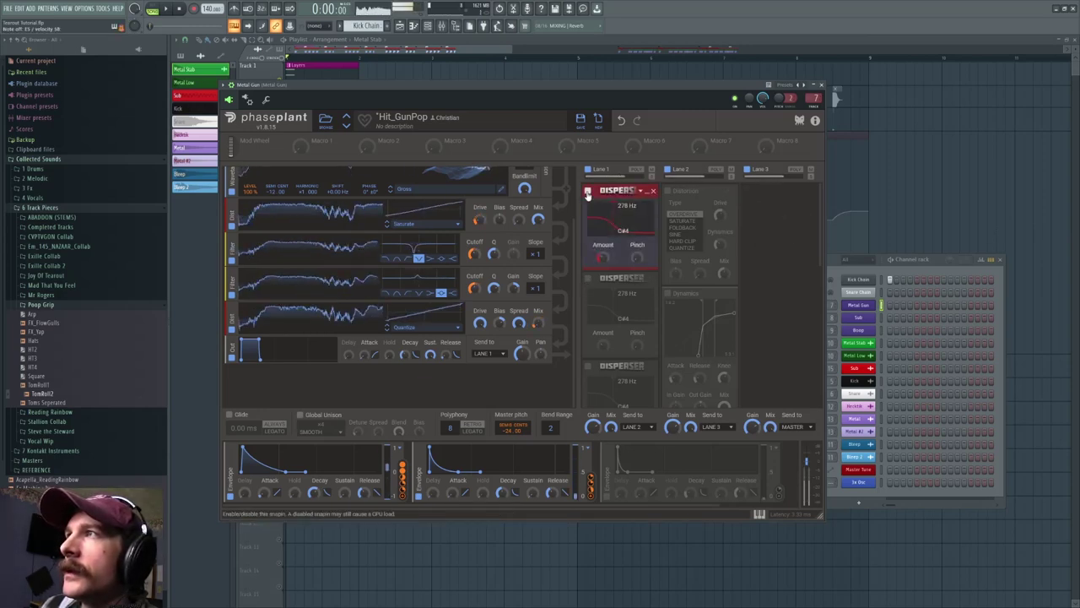
{"action": "left_click", "coordinate": [587, 279]}
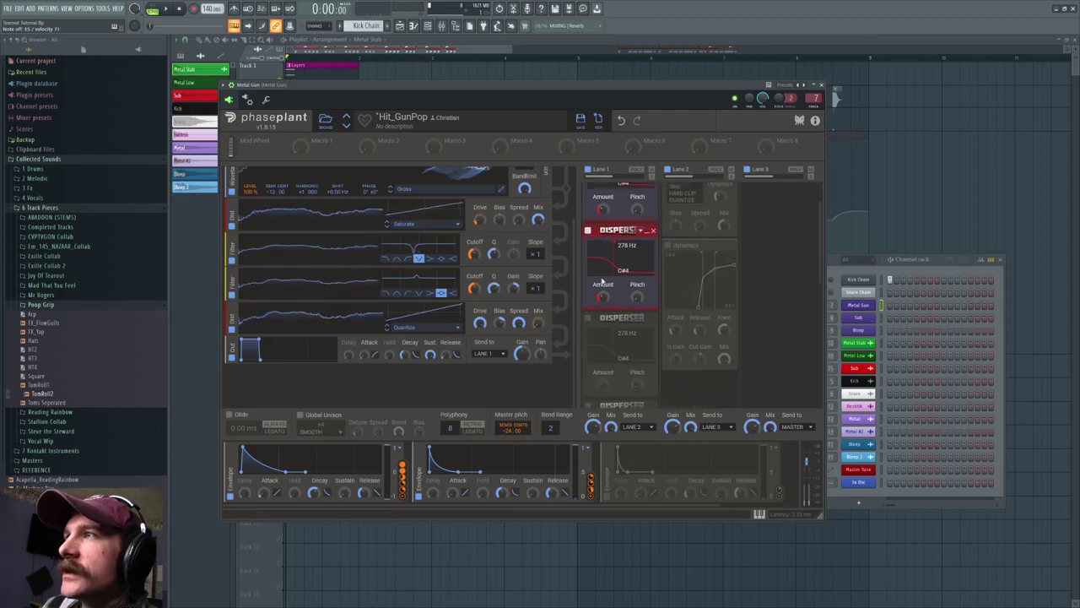
{"action": "scroll", "coordinate": [586, 312], "scroll_direction": "down", "scroll_amount": 1}
{"action": "scroll", "coordinate": [594, 316], "scroll_direction": "down", "scroll_amount": 1}
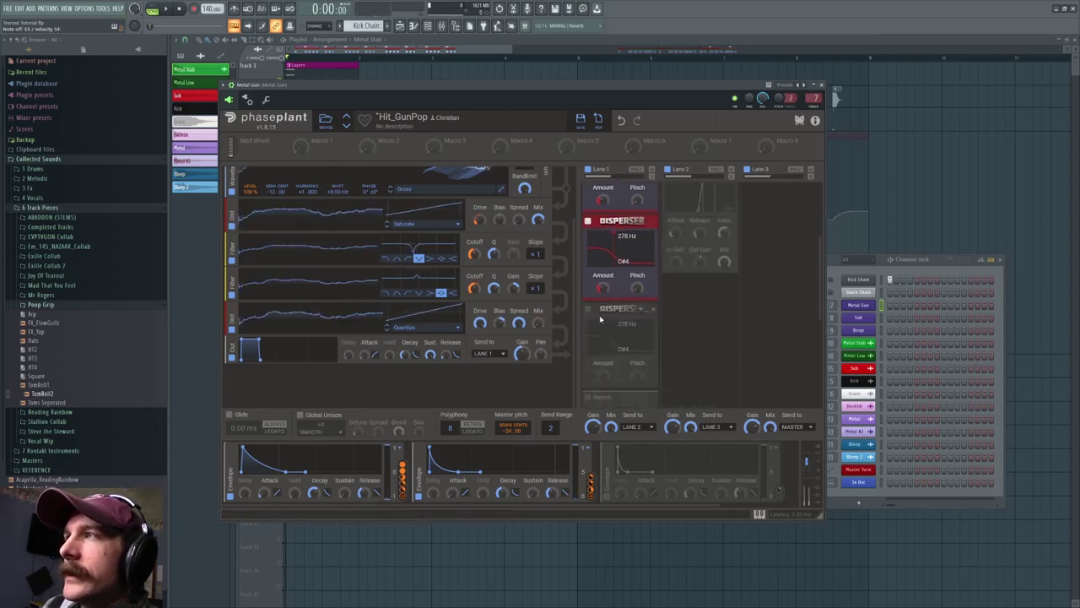
{"action": "left_click", "coordinate": [589, 313]}
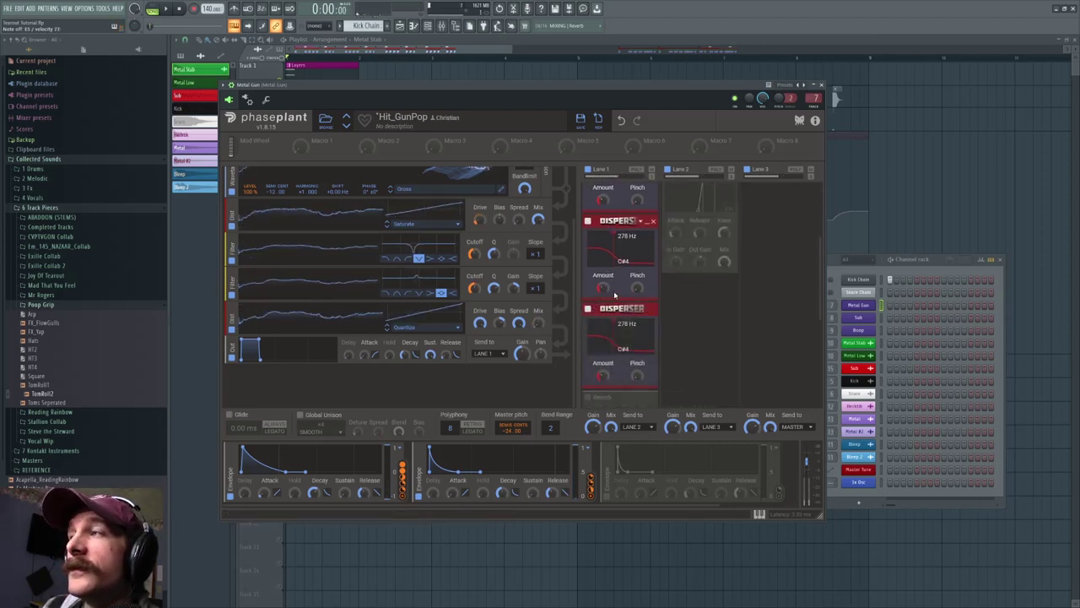
Enable the Reverb that follows the last Disperser in Lane 1.
{"action": "scroll", "coordinate": [614, 293], "scroll_direction": "down", "scroll_amount": 3}
{"action": "scroll", "coordinate": [614, 293], "scroll_direction": "up", "scroll_amount": 2}
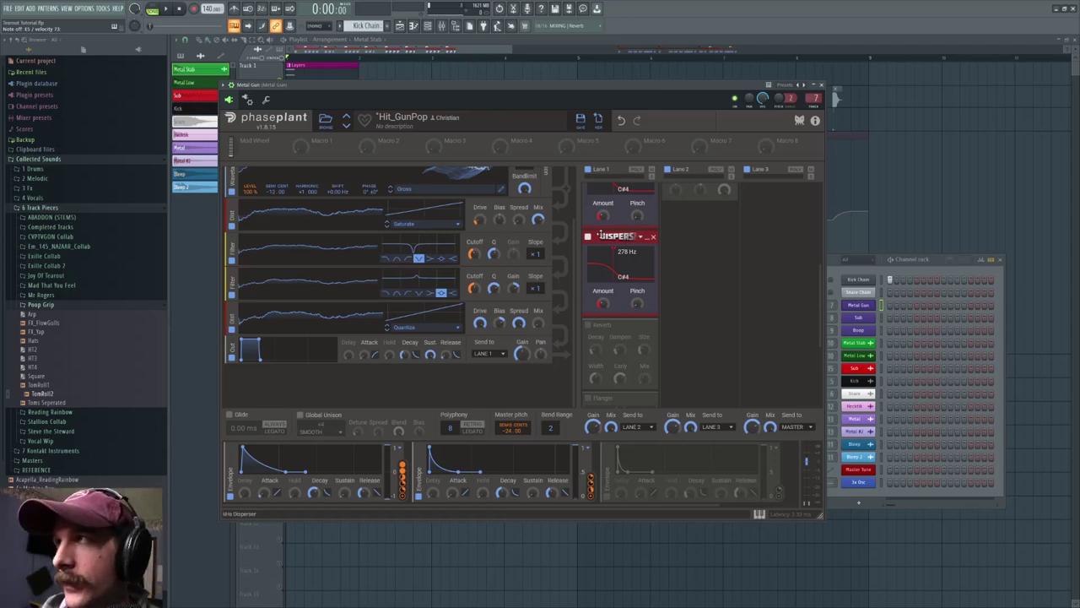
{"action": "scroll", "coordinate": [600, 236], "scroll_direction": "down", "scroll_amount": 1}
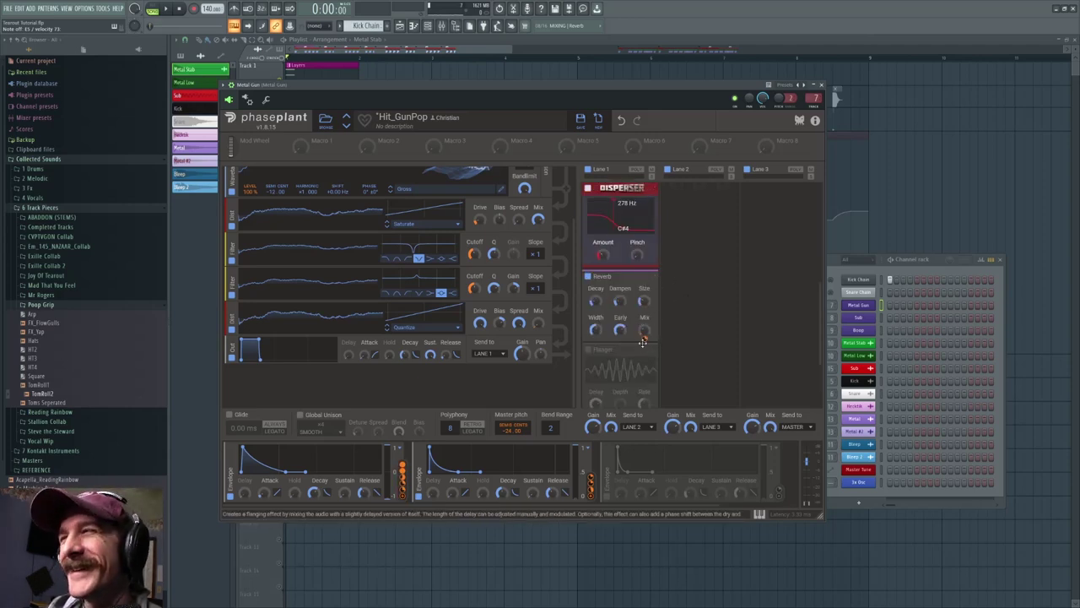
Review the stack of Dispersers in Lane 1, comparing their frequency, Amount and Pinch settings.
{"action": "scroll", "coordinate": [642, 241], "scroll_direction": "up", "scroll_amount": 1}
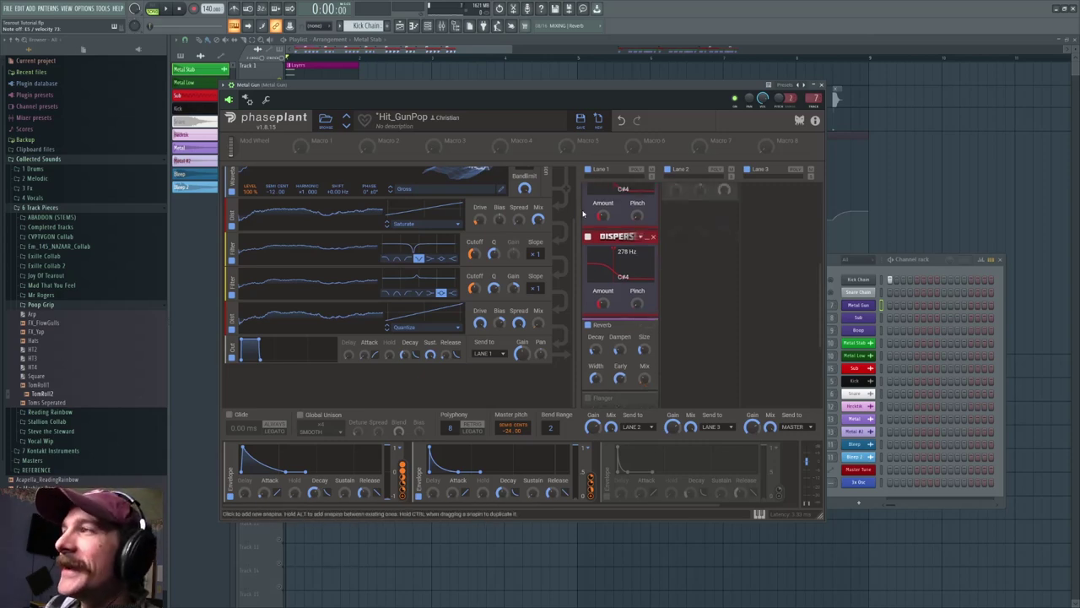
{"action": "scroll", "coordinate": [641, 241], "scroll_direction": "up", "scroll_amount": 2}
{"action": "scroll", "coordinate": [647, 301], "scroll_direction": "up", "scroll_amount": 2}
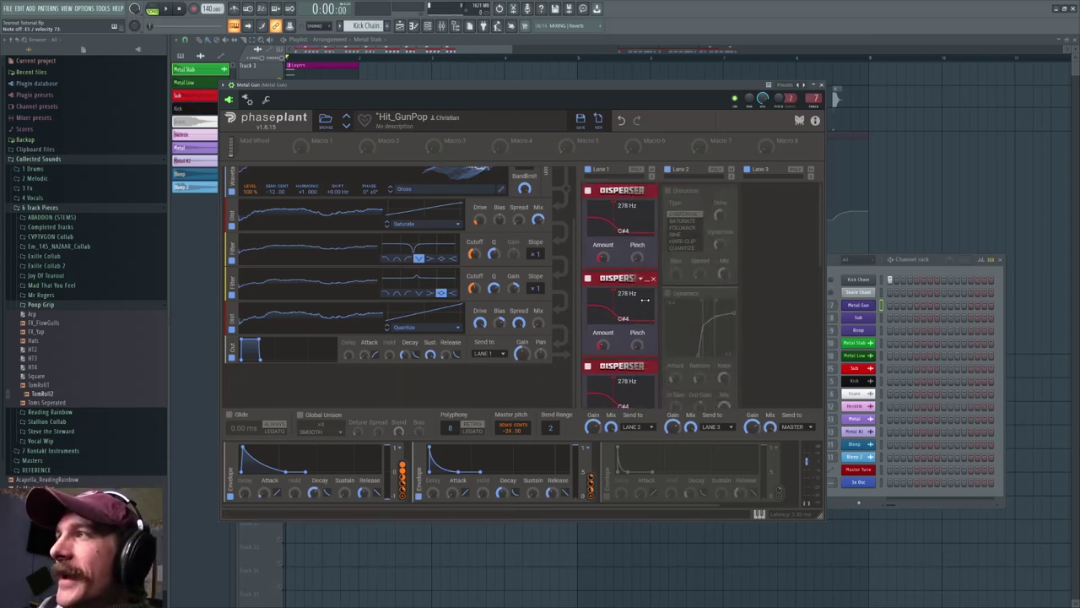
{"action": "scroll", "coordinate": [601, 228], "scroll_direction": "down", "scroll_amount": 1}
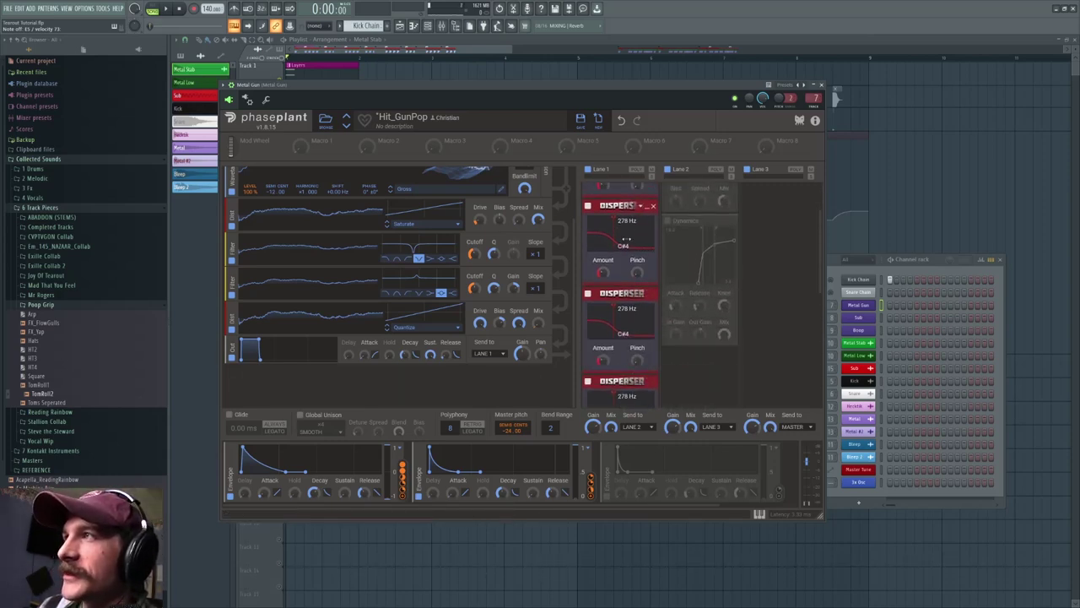
{"action": "scroll", "coordinate": [624, 218], "scroll_direction": "up", "scroll_amount": 1}
{"action": "scroll", "coordinate": [627, 245], "scroll_direction": "down", "scroll_amount": 2}
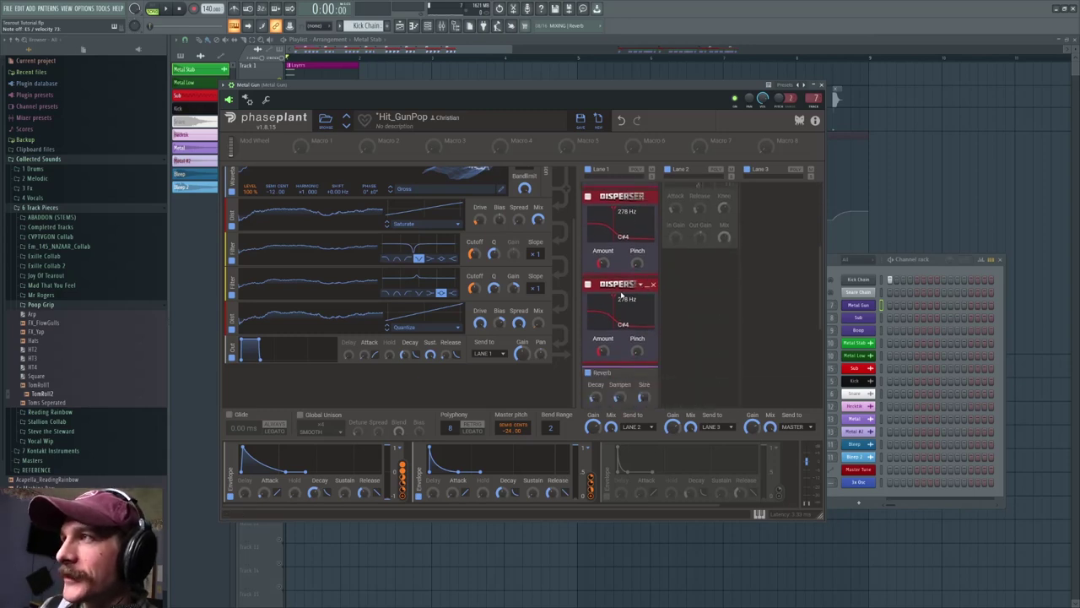
{"action": "scroll", "coordinate": [621, 297], "scroll_direction": "up", "scroll_amount": 1}
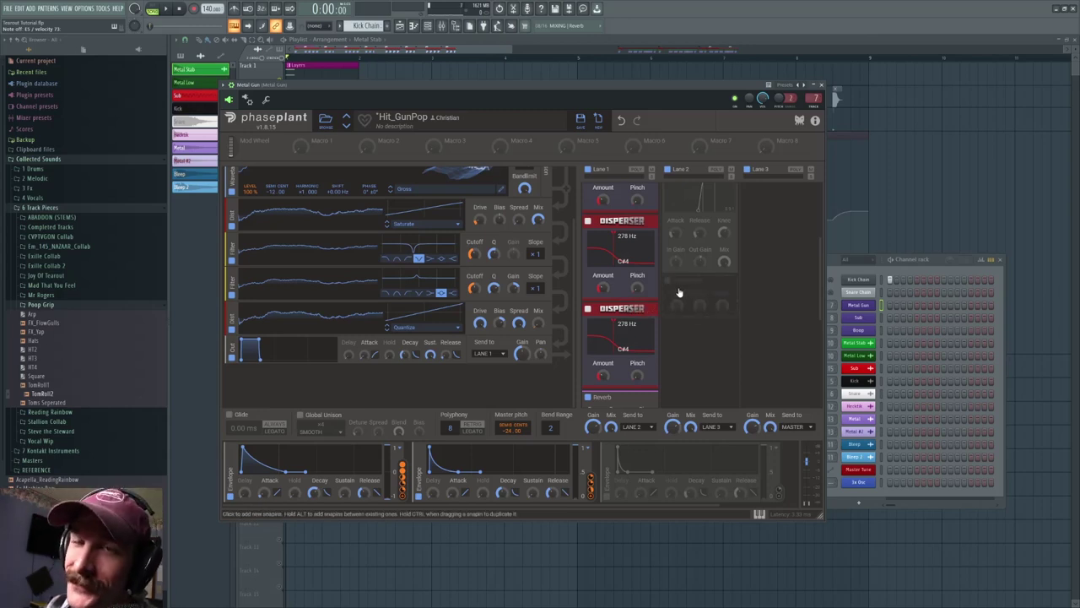
{"action": "left_click", "coordinate": [640, 312]}
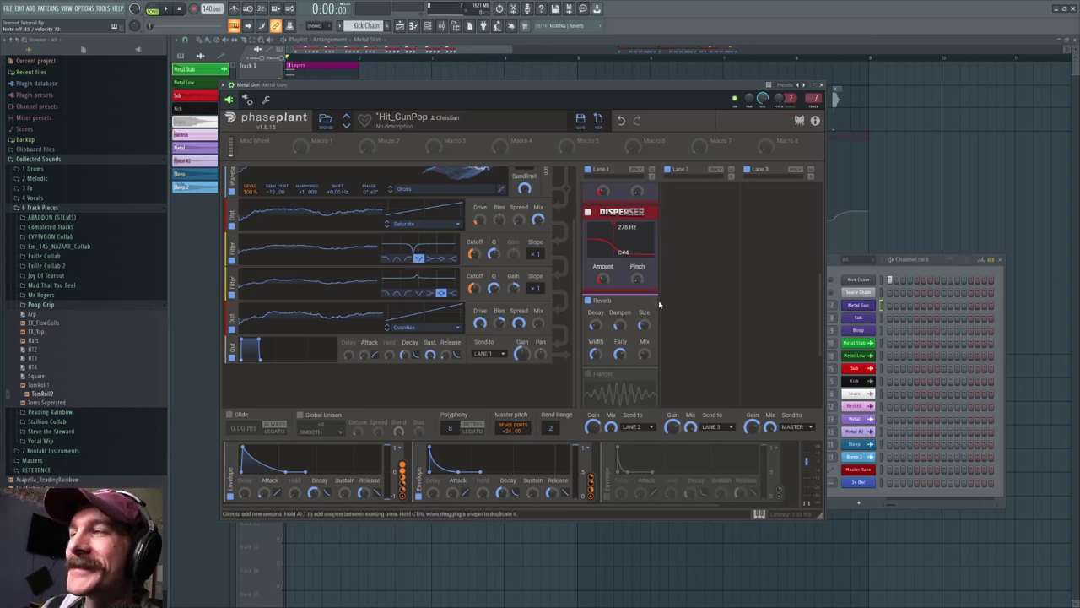
Enable the Flanger after the Reverb in Lane 1 and check its Feedback amount.
{"action": "scroll", "coordinate": [665, 317], "scroll_direction": "down", "scroll_amount": 1}
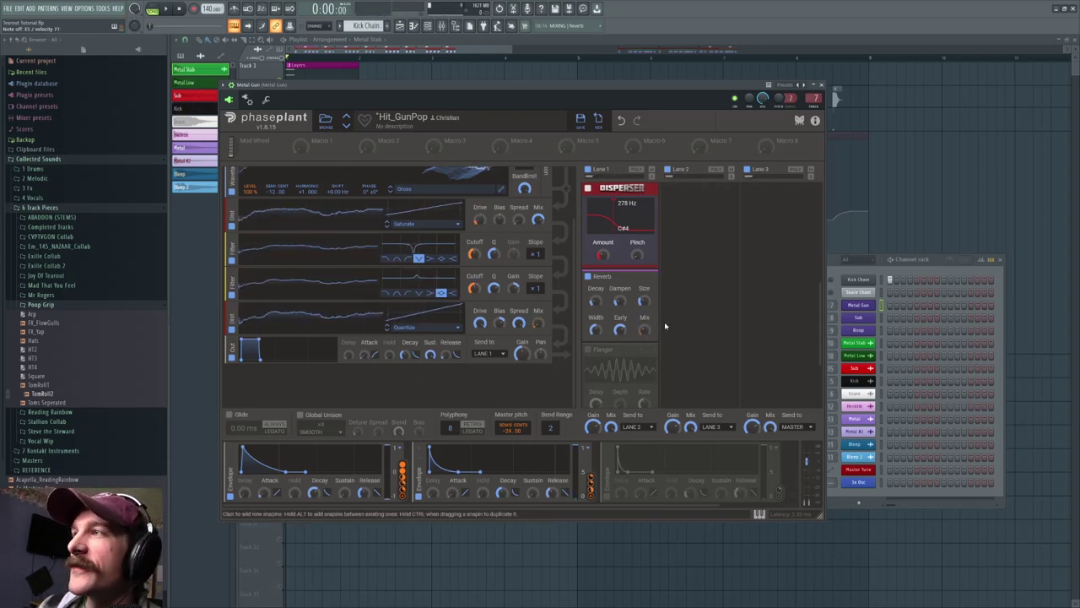
{"action": "scroll", "coordinate": [644, 329], "scroll_direction": "down", "scroll_amount": 2}
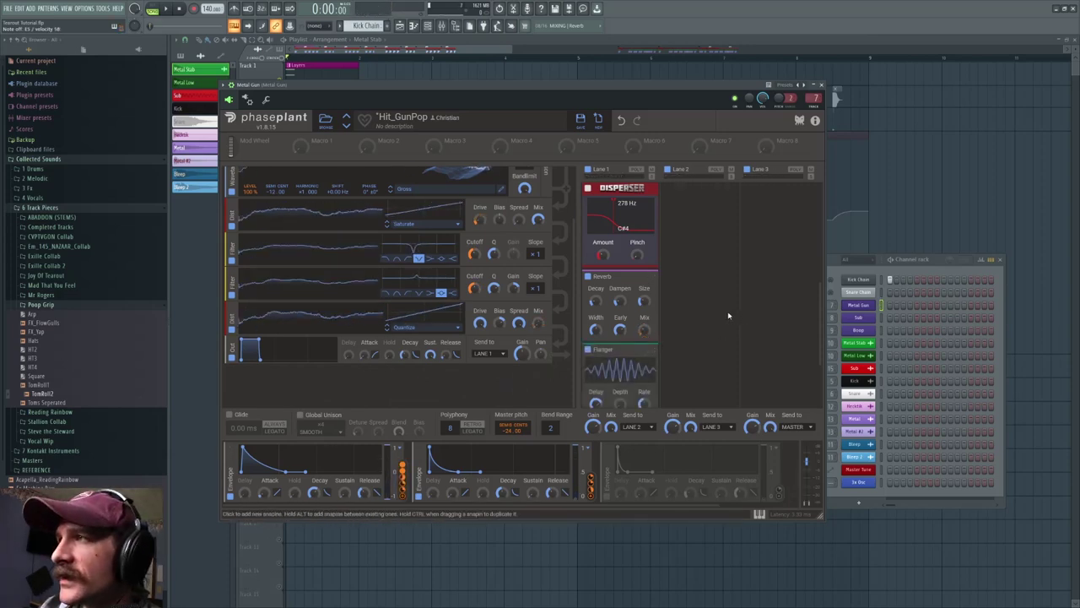
{"action": "scroll", "coordinate": [660, 284], "scroll_direction": "down", "scroll_amount": 3}
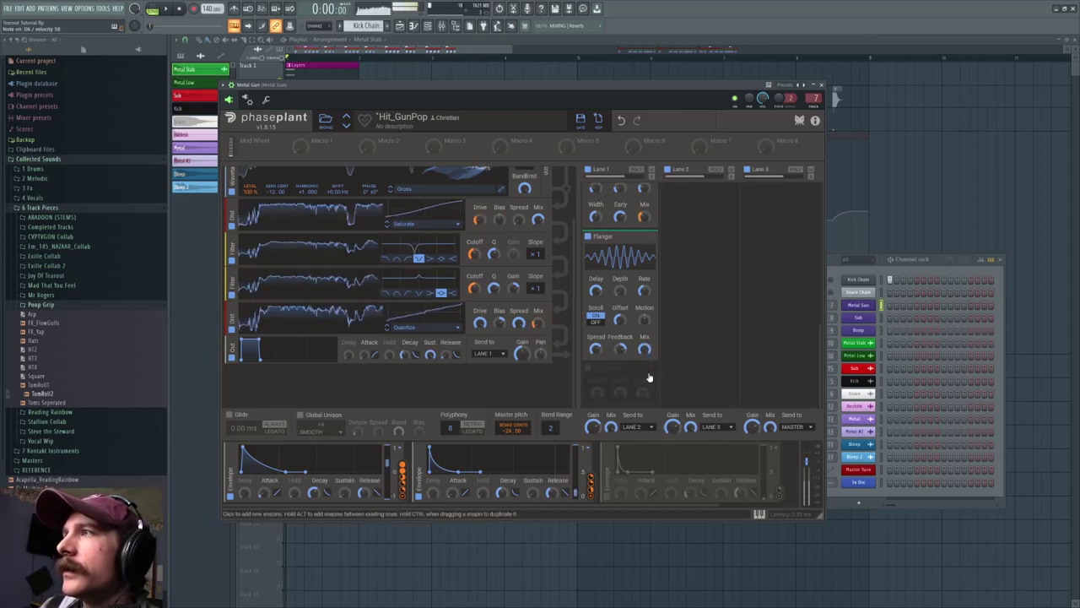
{"action": "left_click", "coordinate": [620, 122]}
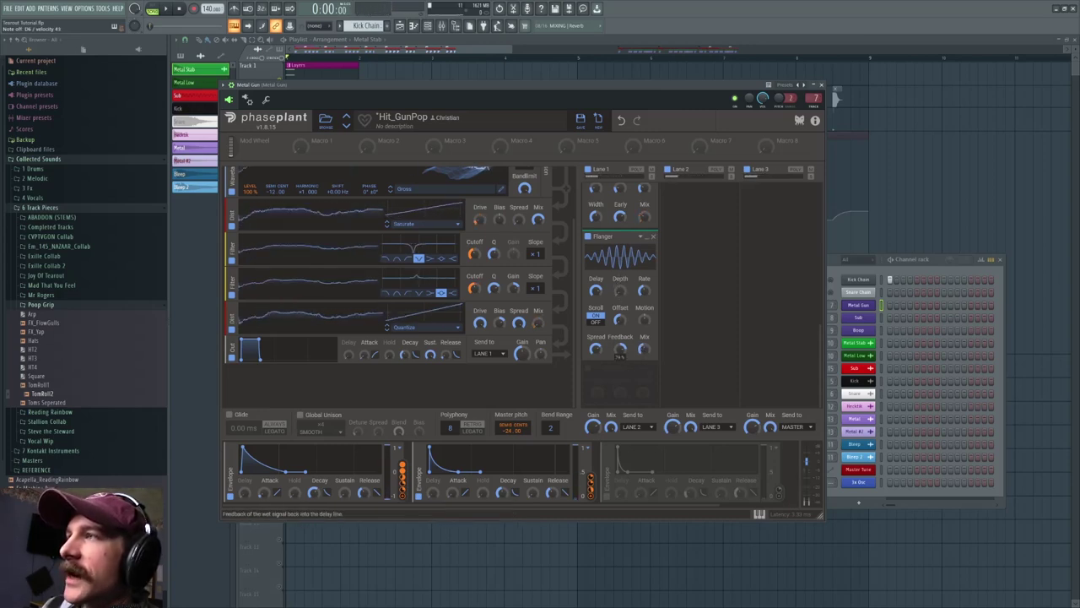
Enable the Overdrive Distortion and the Dynamics effect in Lane 2, switching Dynamics off and on to compare.
{"action": "scroll", "coordinate": [682, 307], "scroll_direction": "down", "scroll_amount": 5}
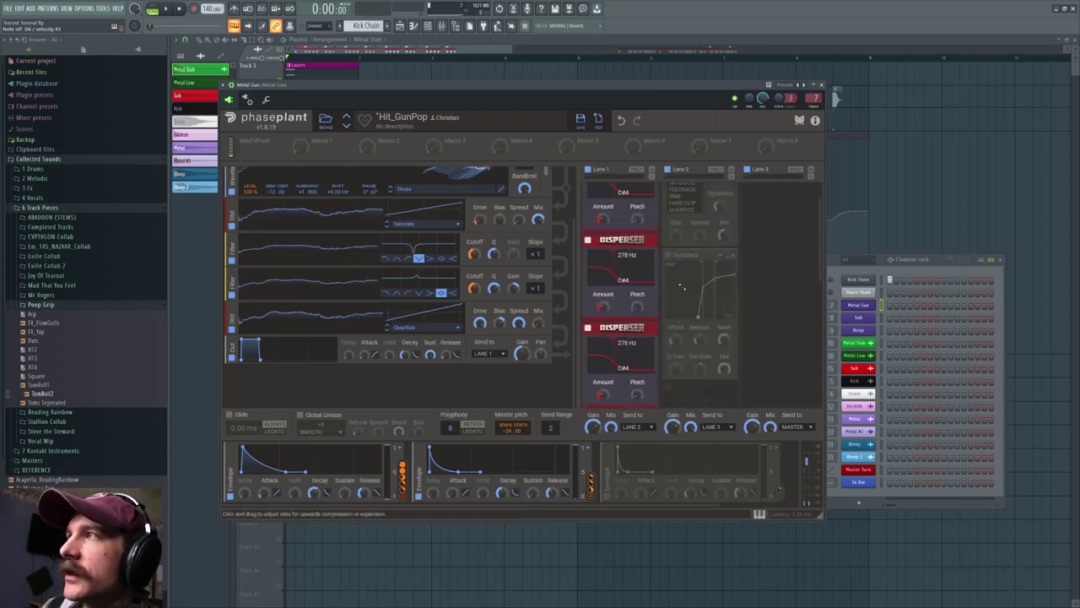
{"action": "scroll", "coordinate": [675, 253], "scroll_direction": "up", "scroll_amount": 2}
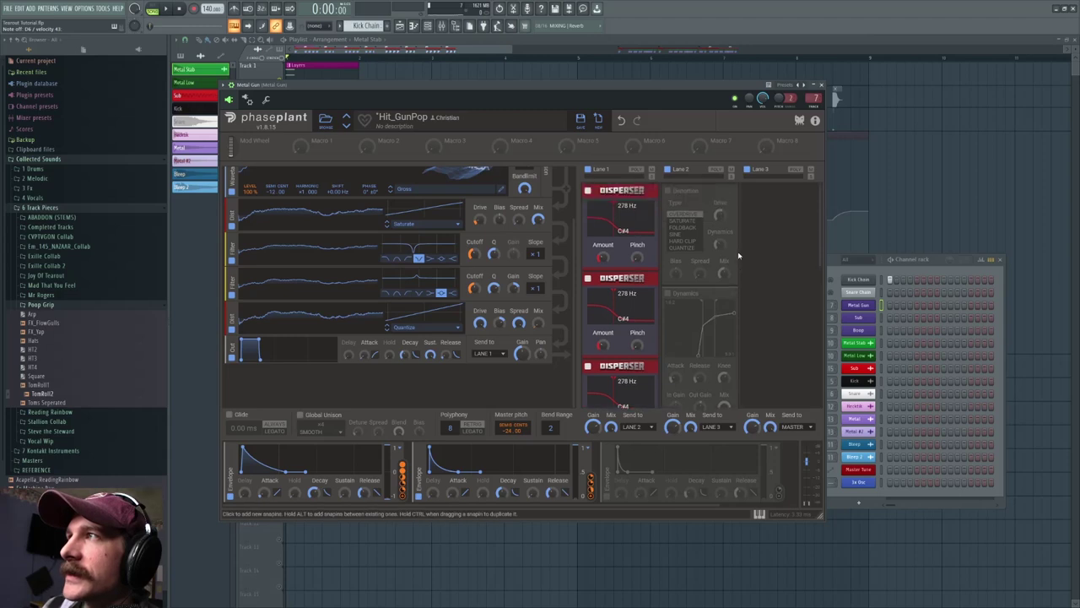
{"action": "left_click", "coordinate": [668, 192]}
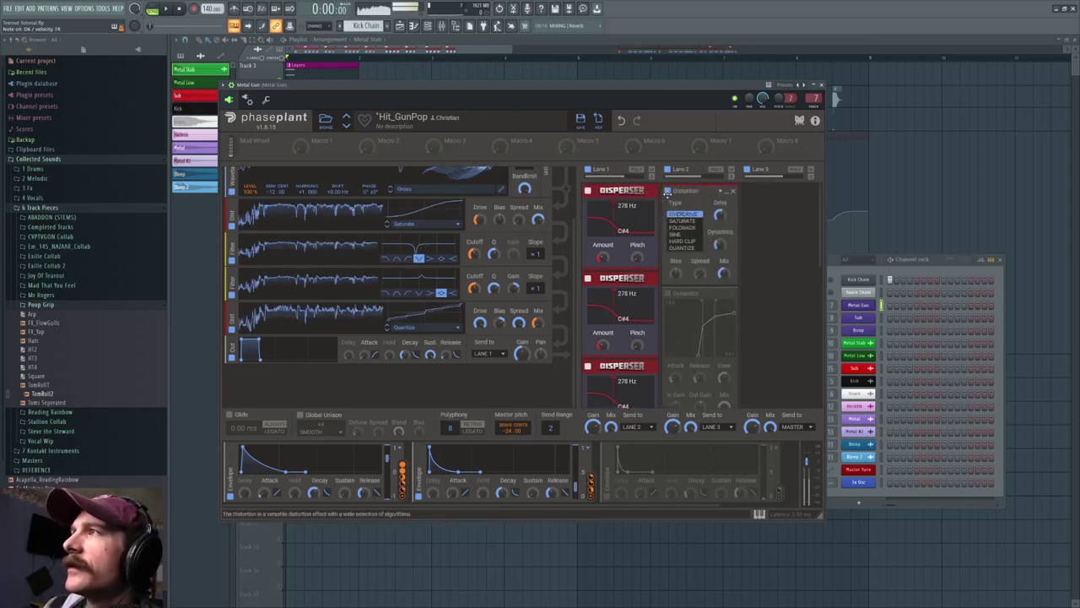
{"action": "scroll", "coordinate": [745, 249], "scroll_direction": "down", "scroll_amount": 2}
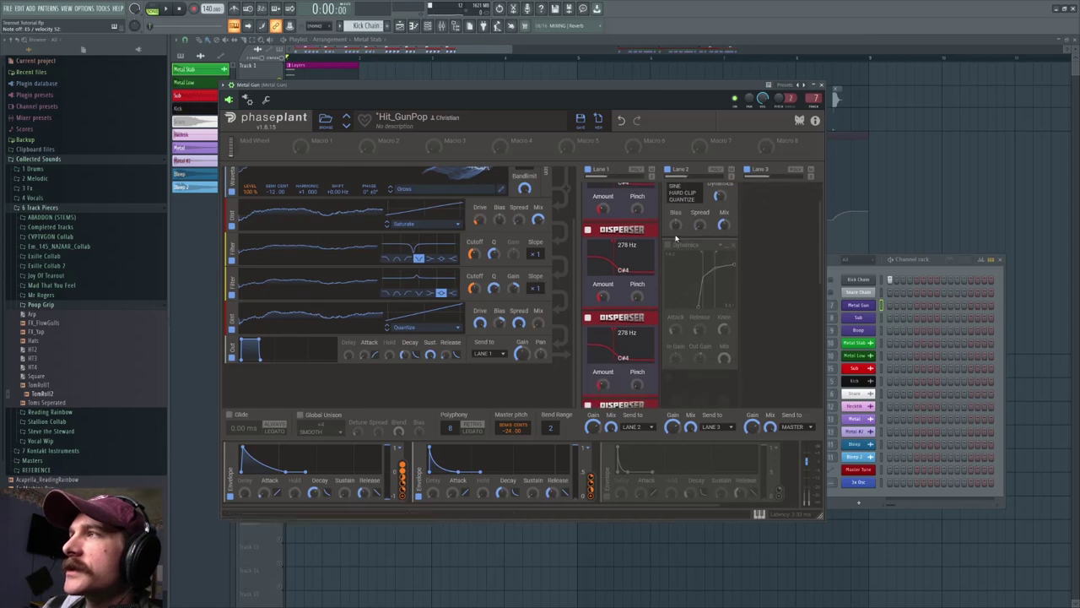
{"action": "left_click", "coordinate": [667, 244]}
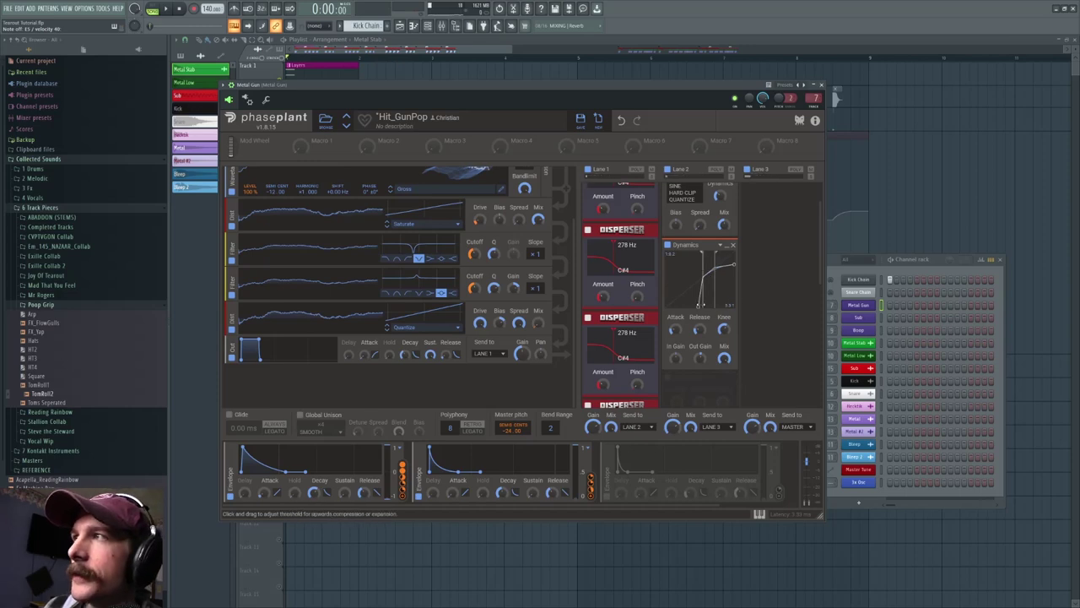
{"action": "left_click", "coordinate": [667, 246]}
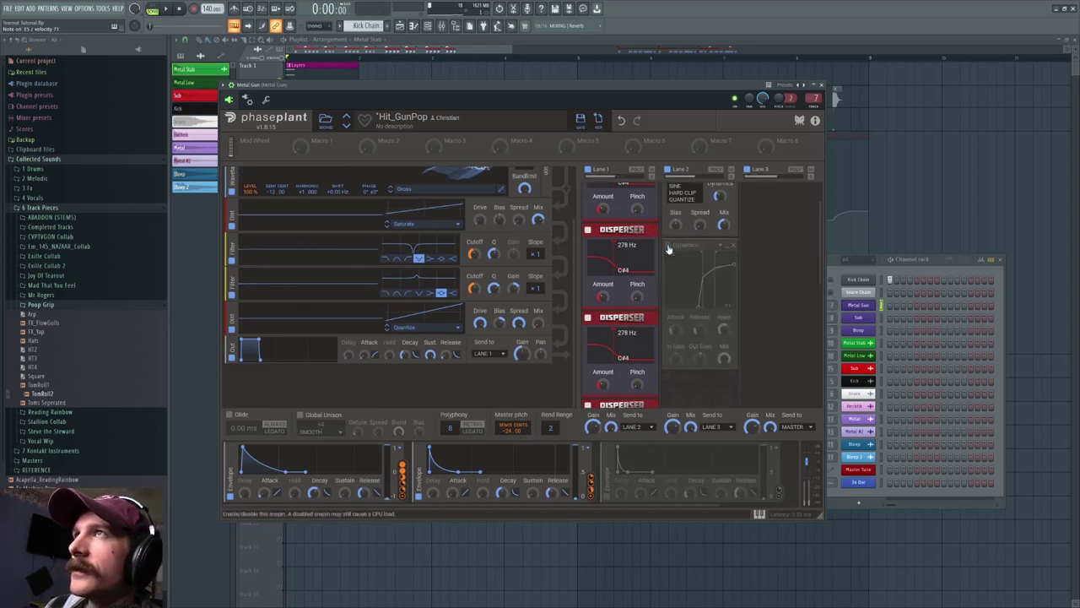
{"action": "left_click", "coordinate": [667, 246]}
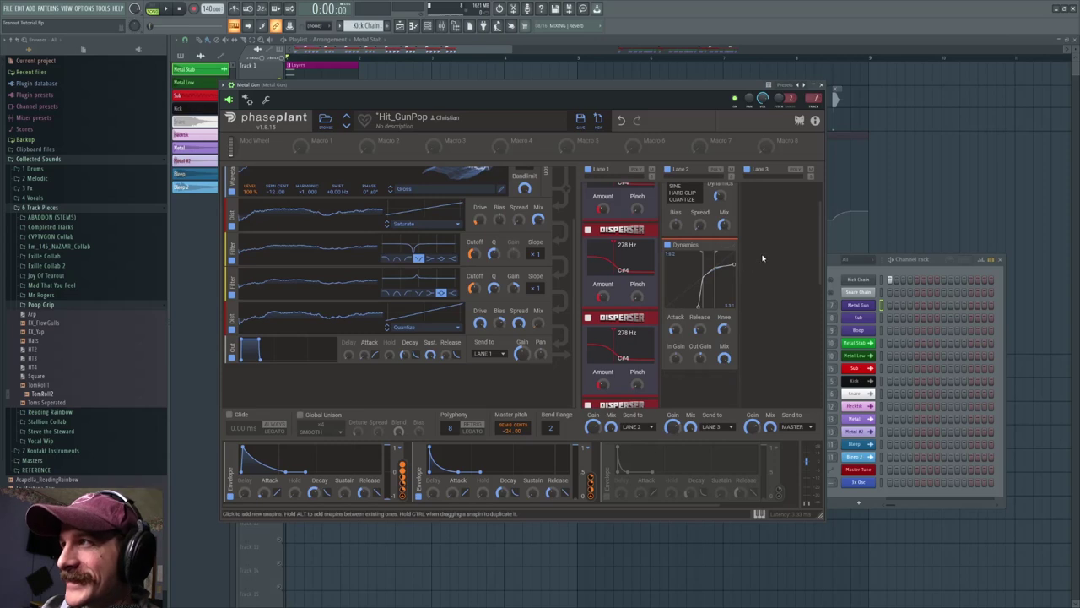
{"action": "scroll", "coordinate": [743, 281], "scroll_direction": "up", "scroll_amount": 2}
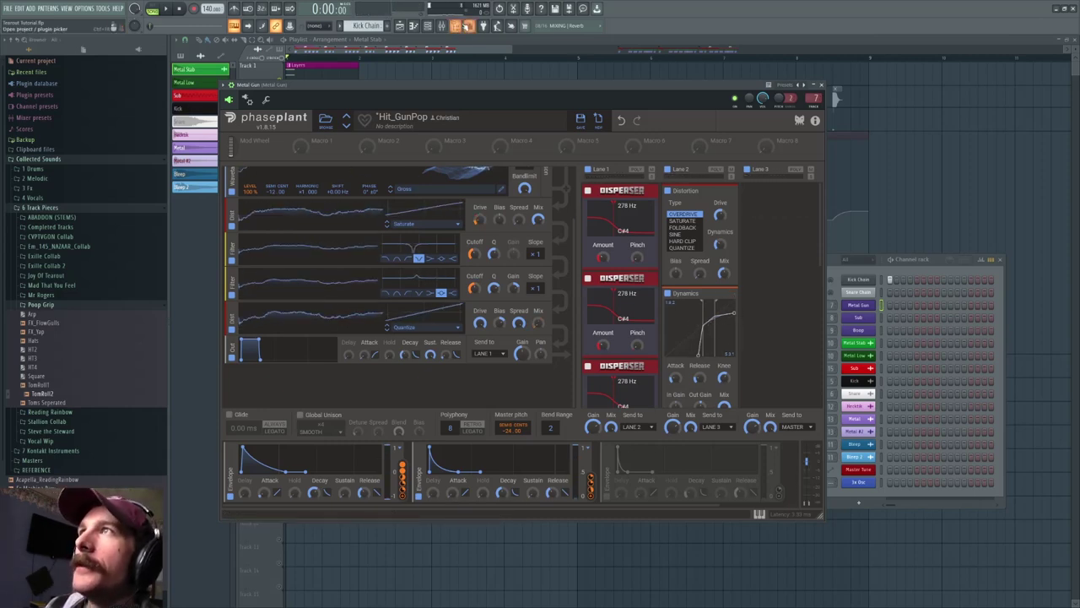
Open the mixer and go through the Metal Gun track's Pro-Q 3, Fruity Convolver, Saturation Knob and Patcher effects.
{"action": "left_click", "coordinate": [442, 26]}
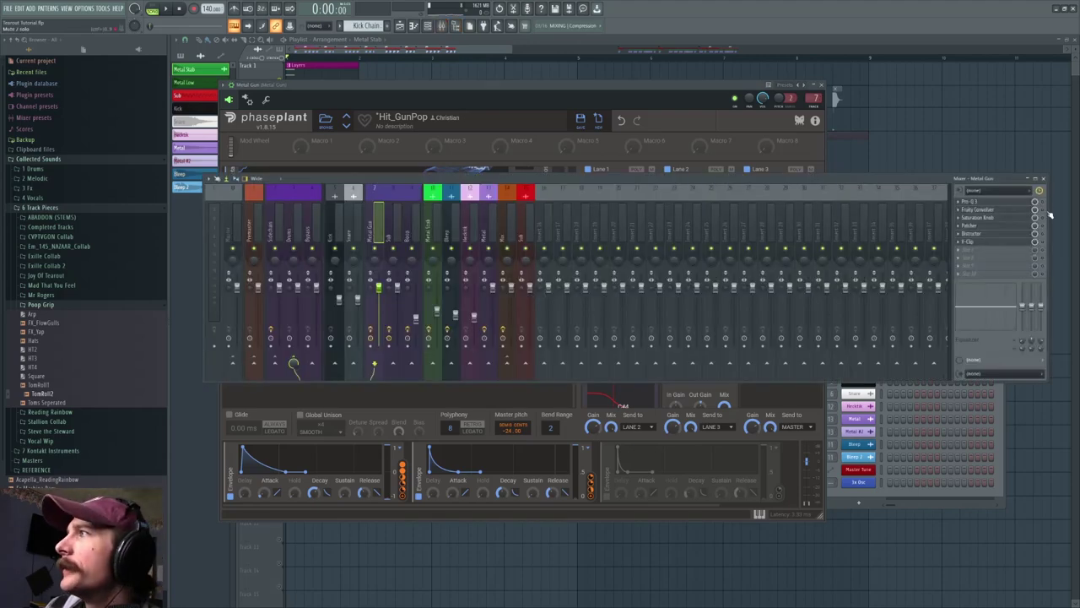
{"action": "left_click", "coordinate": [972, 201]}
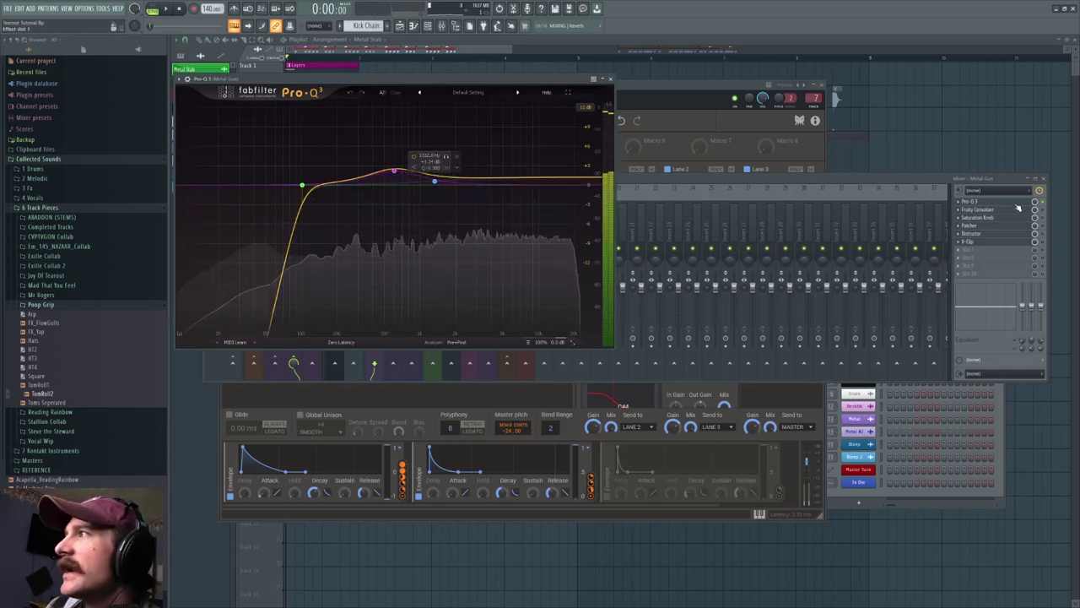
{"action": "left_click", "coordinate": [983, 210]}
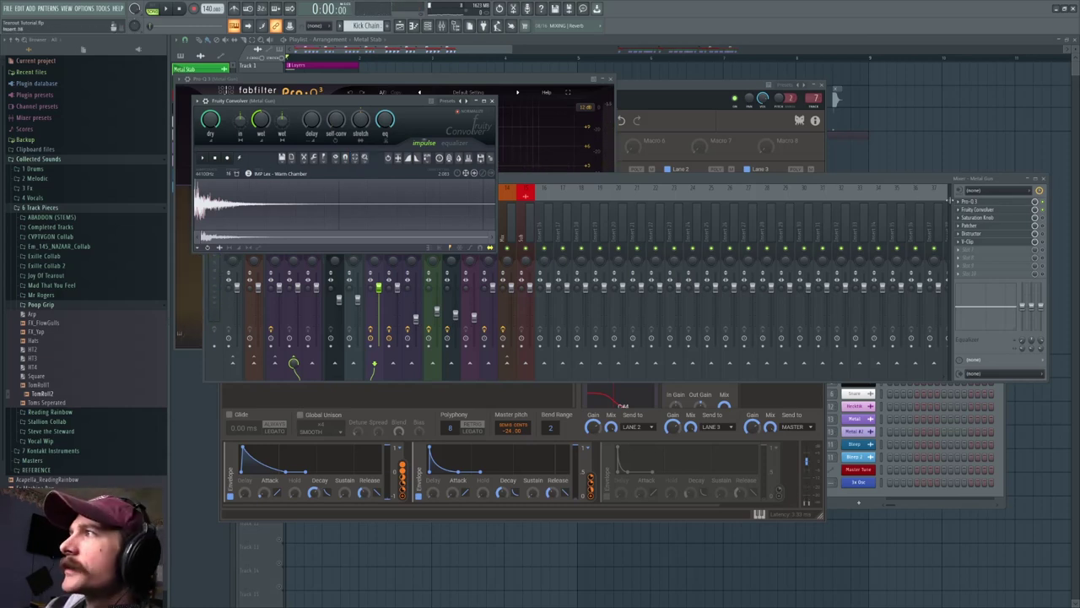
{"action": "left_click", "coordinate": [1049, 225]}
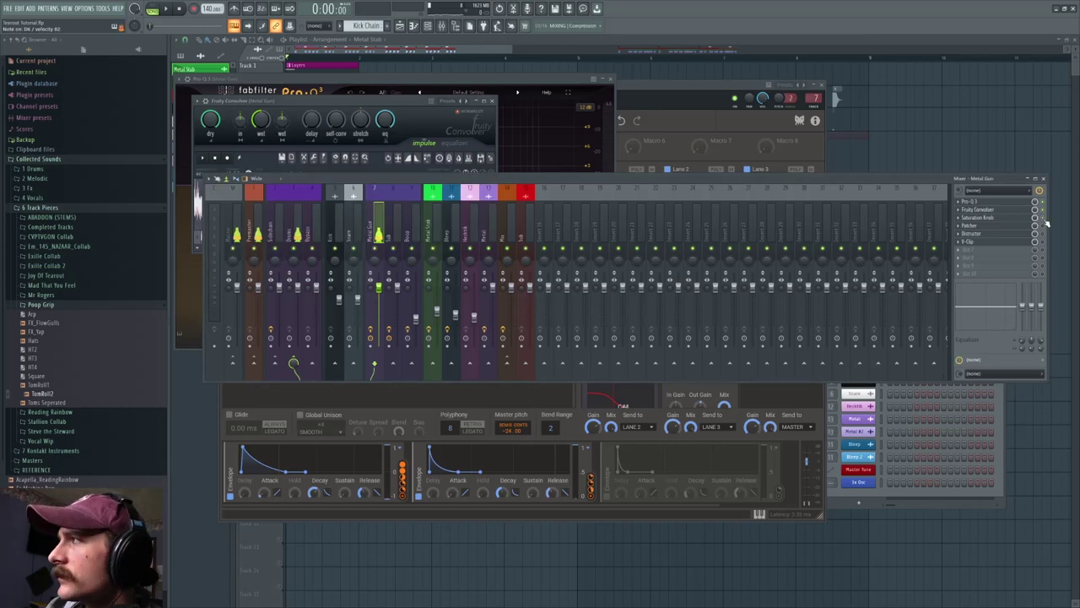
{"action": "left_click", "coordinate": [994, 218]}
{"action": "left_click", "coordinate": [987, 225]}
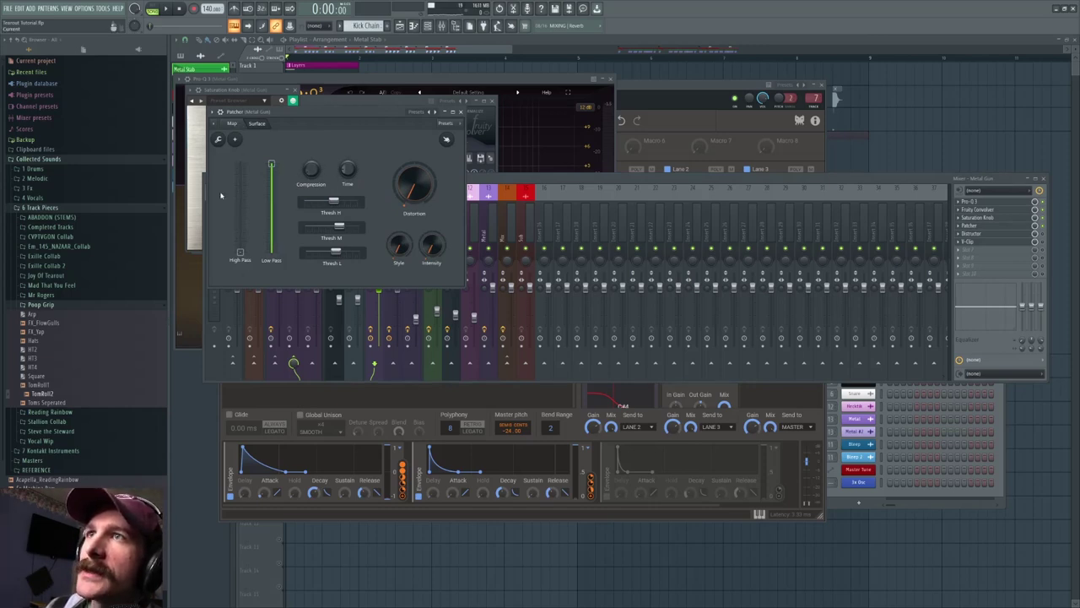
Examine Patcher's effect map, checking the filters in its Pro-Q 3, and compare the map with the surface controls.
{"action": "left_click", "coordinate": [233, 123]}
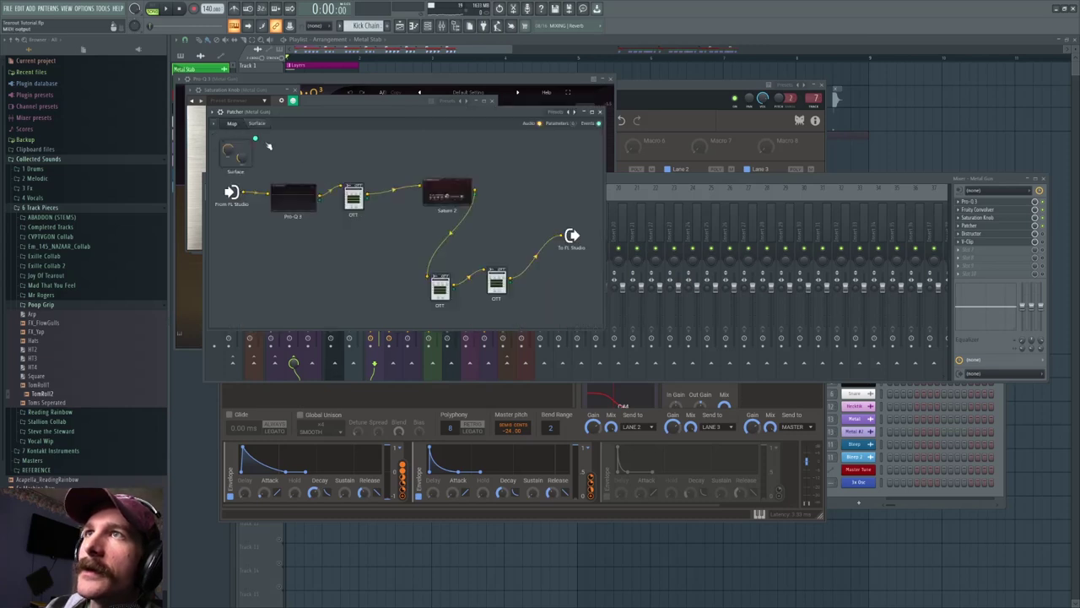
{"action": "double_click", "coordinate": [285, 202]}
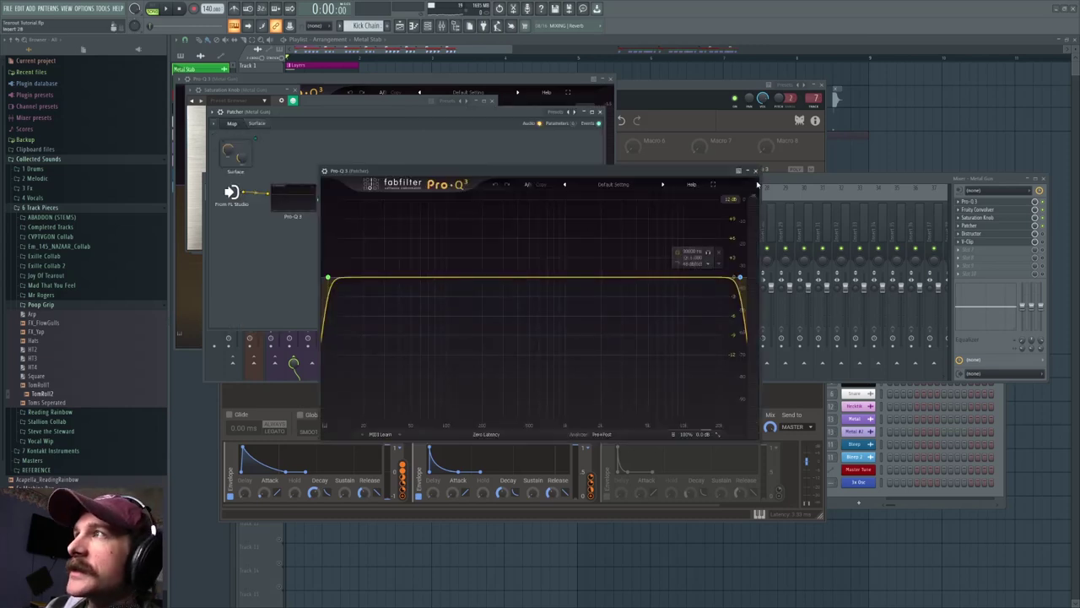
{"action": "left_click", "coordinate": [756, 171]}
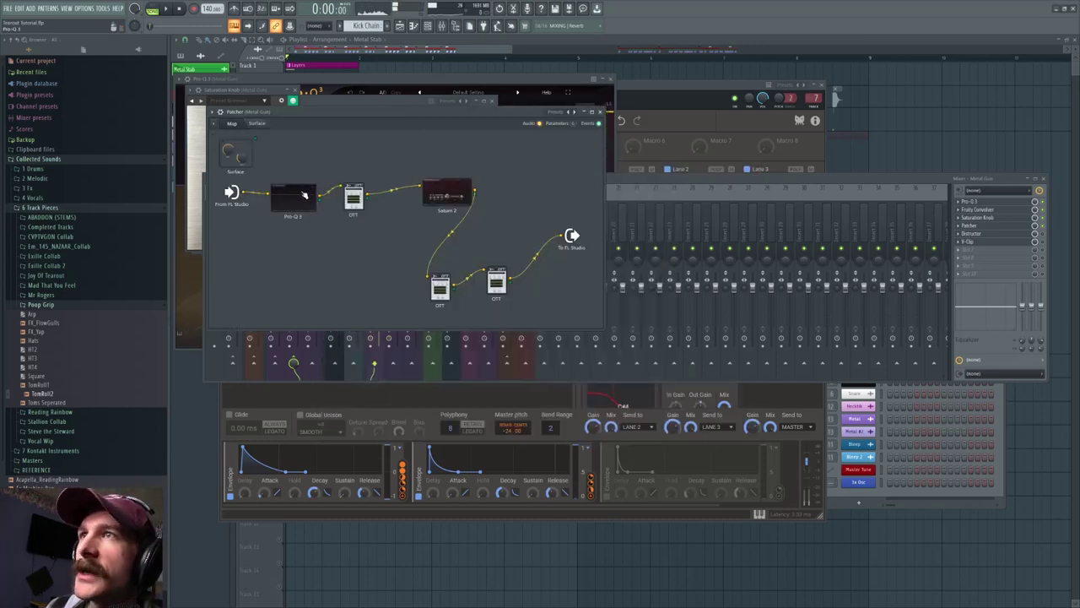
{"action": "left_click", "coordinate": [257, 123]}
{"action": "left_click", "coordinate": [233, 124]}
{"action": "left_click", "coordinate": [257, 123]}
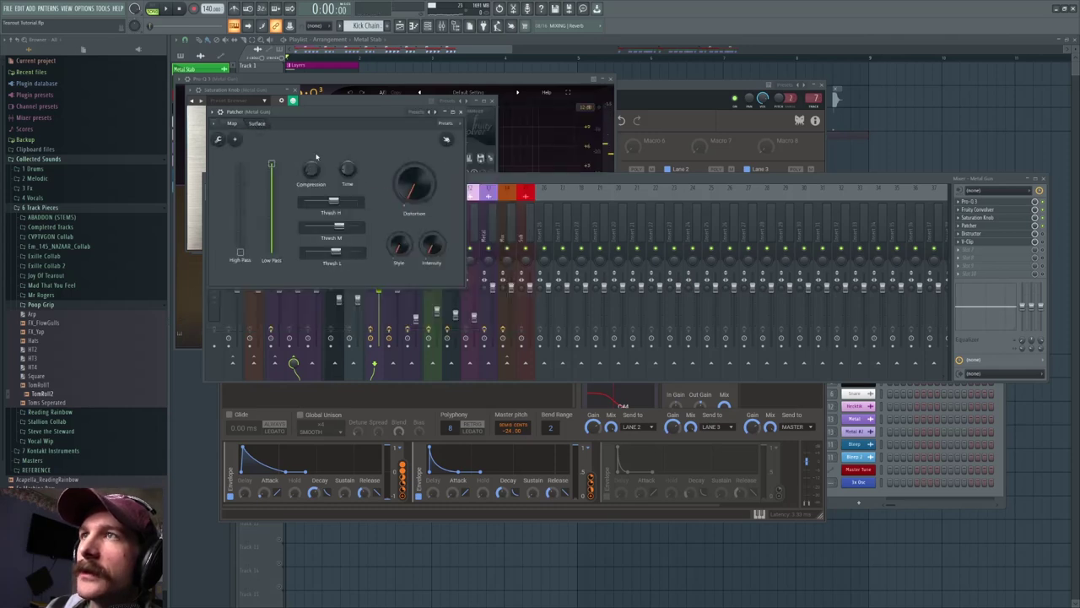
{"action": "left_click", "coordinate": [236, 124]}
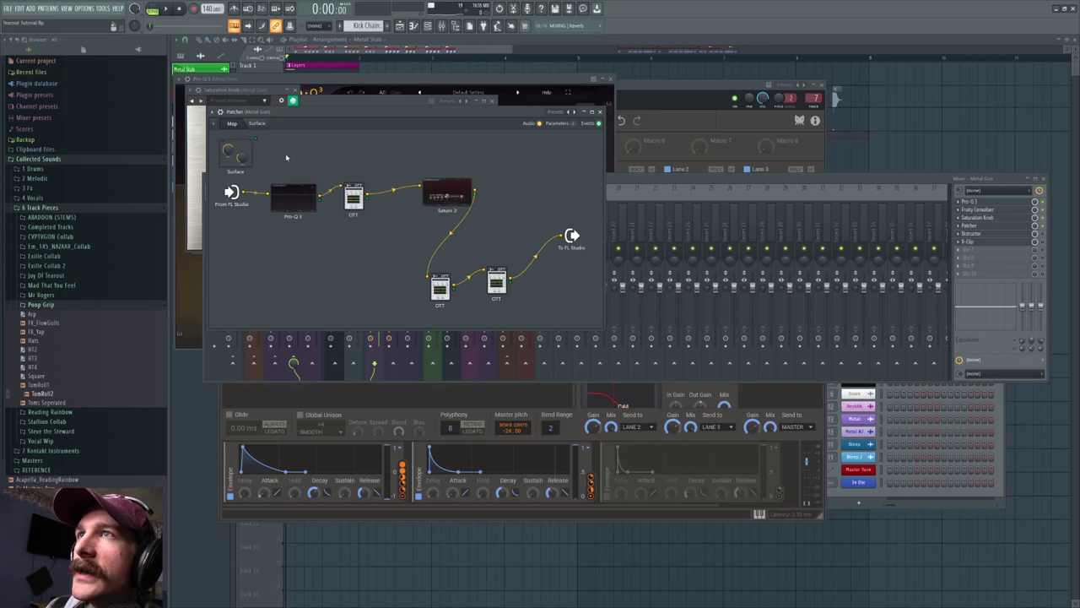
Compare Patcher's surface controls with its effect map and examine the final OTT in the chain.
{"action": "left_click", "coordinate": [256, 123]}
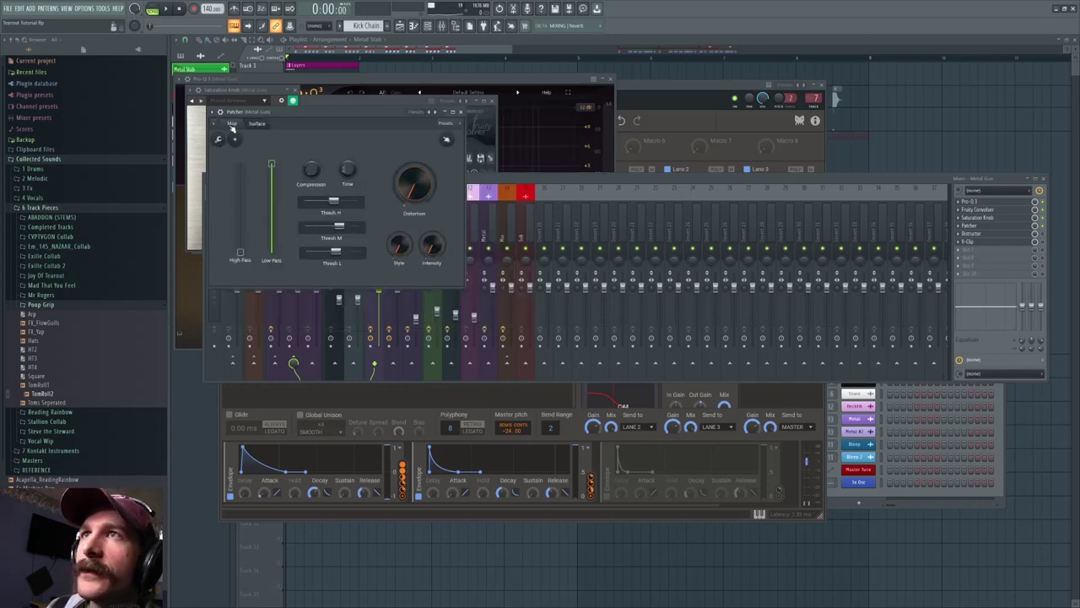
{"action": "left_click", "coordinate": [232, 123]}
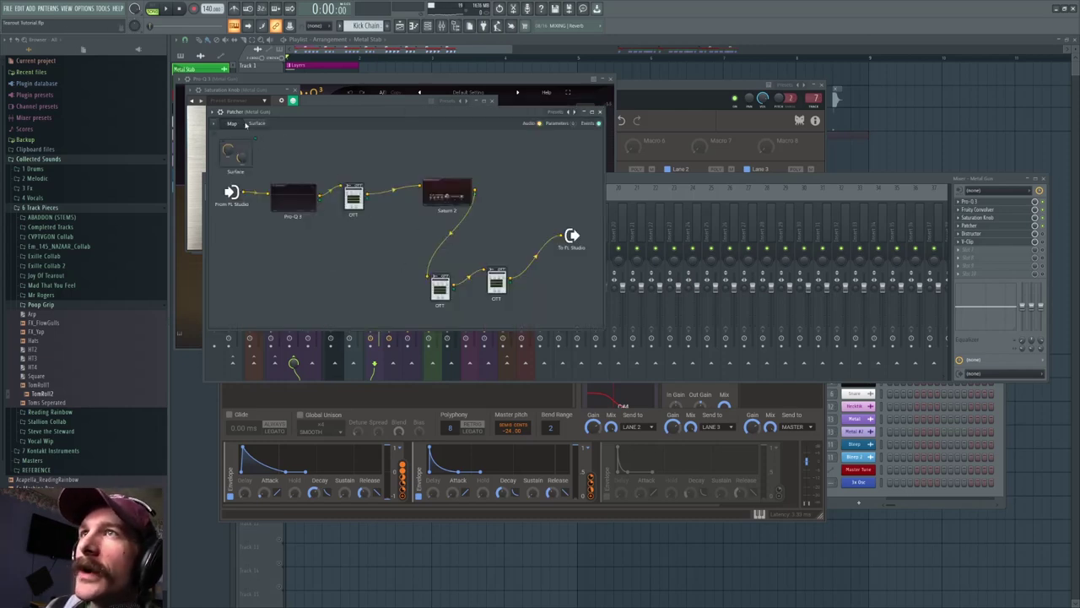
{"action": "left_click", "coordinate": [496, 283]}
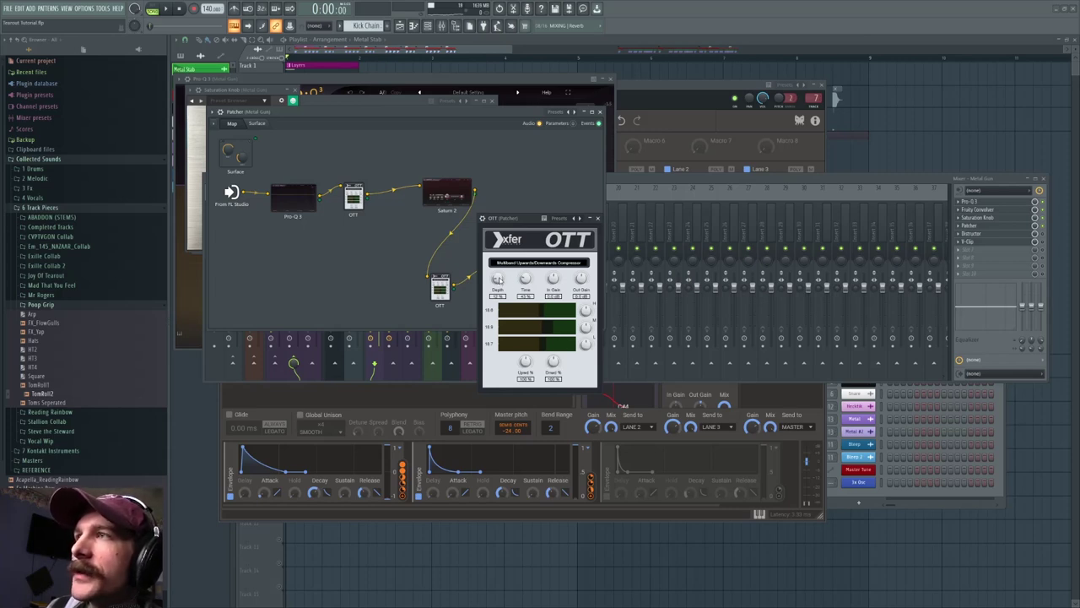
{"action": "left_click", "coordinate": [256, 123]}
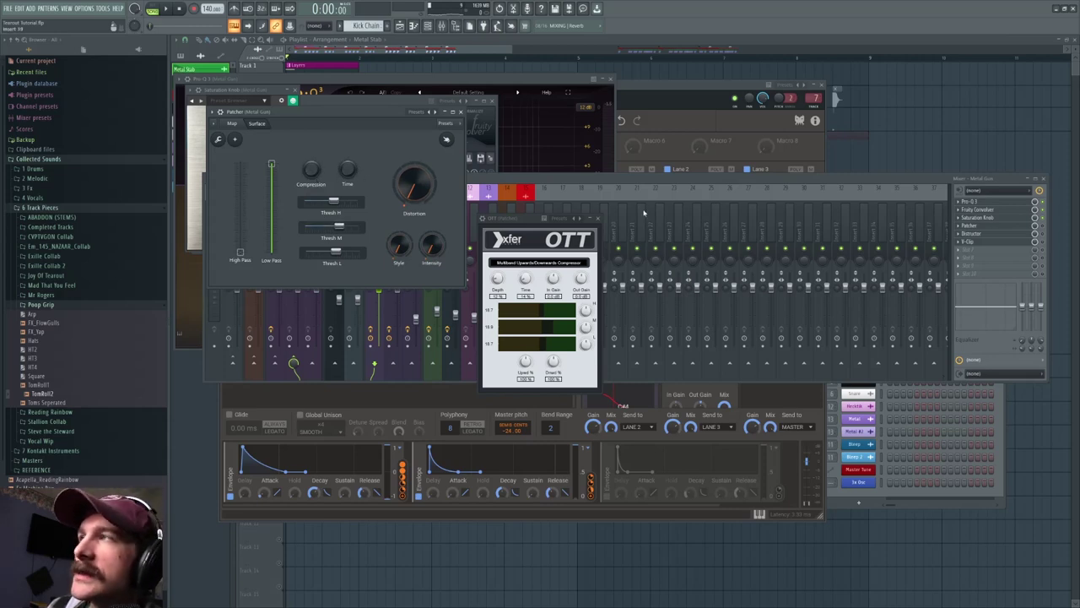
Examine the Distructor and V-Clip effects on the Metal Gun mixer track, then close the plugin and mixer windows.
{"action": "left_click", "coordinate": [1042, 233]}
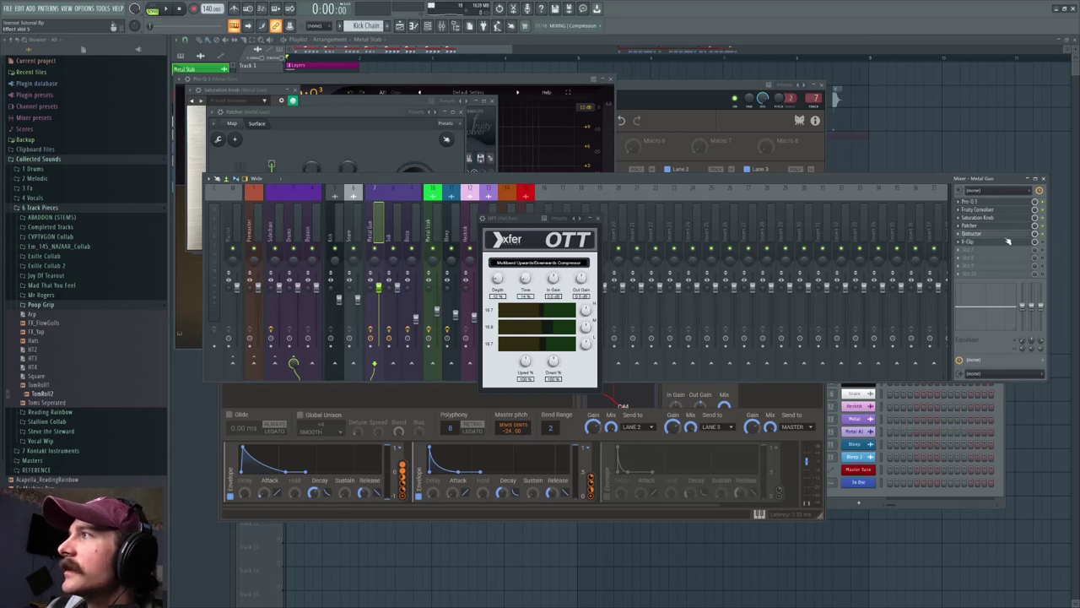
{"action": "left_click", "coordinate": [1017, 234]}
{"action": "left_click", "coordinate": [603, 219]}
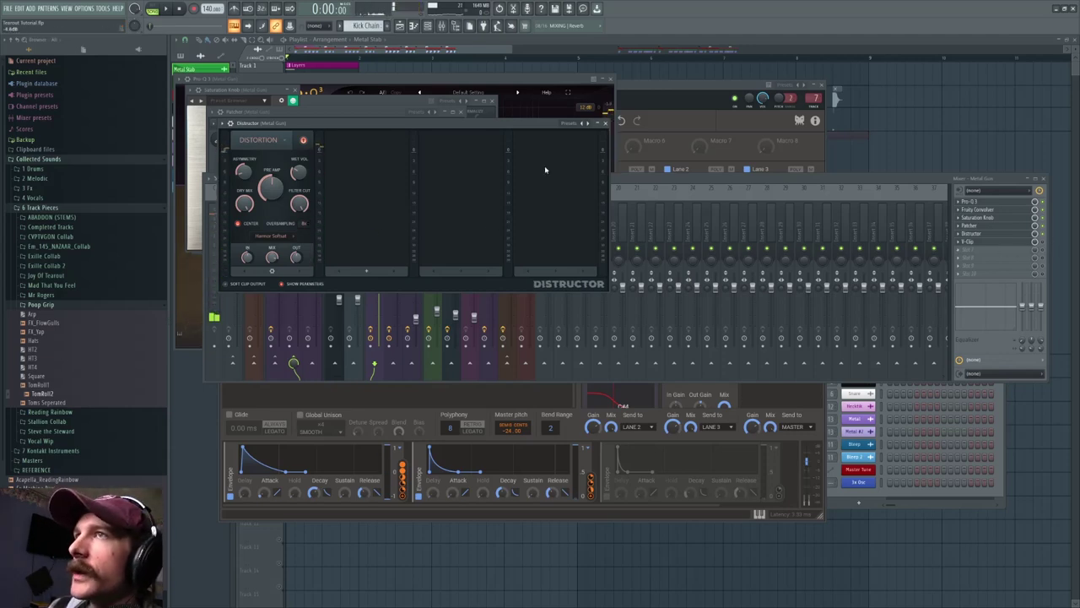
{"action": "left_click", "coordinate": [1047, 246]}
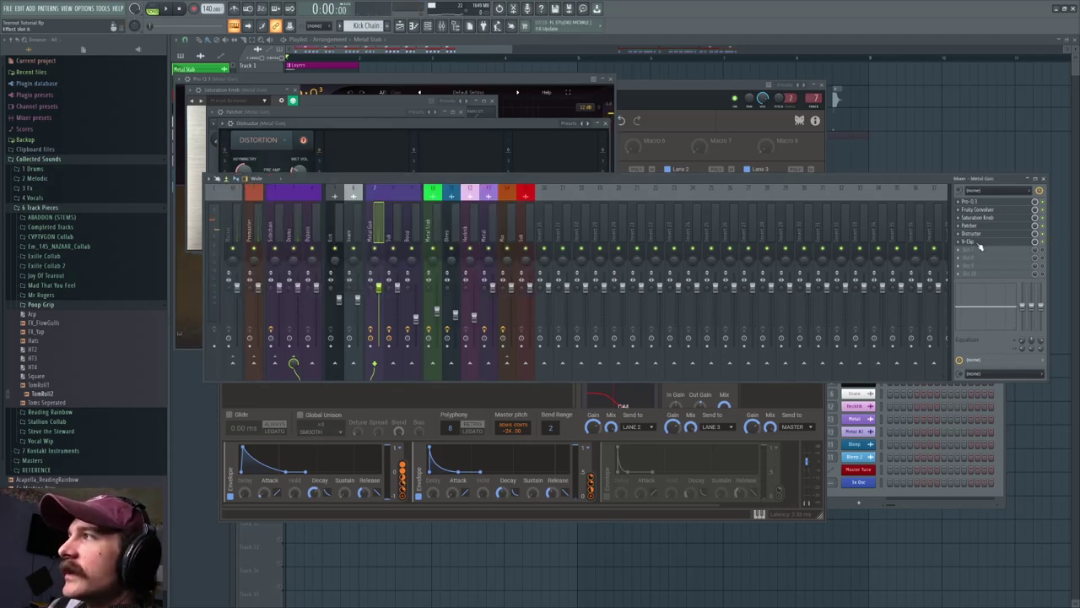
{"action": "left_click", "coordinate": [236, 221], "text": "ctrl"}
{"action": "left_click", "coordinate": [297, 221], "text": "ctrl"}
{"action": "left_click", "coordinate": [258, 221], "text": "ctrl"}
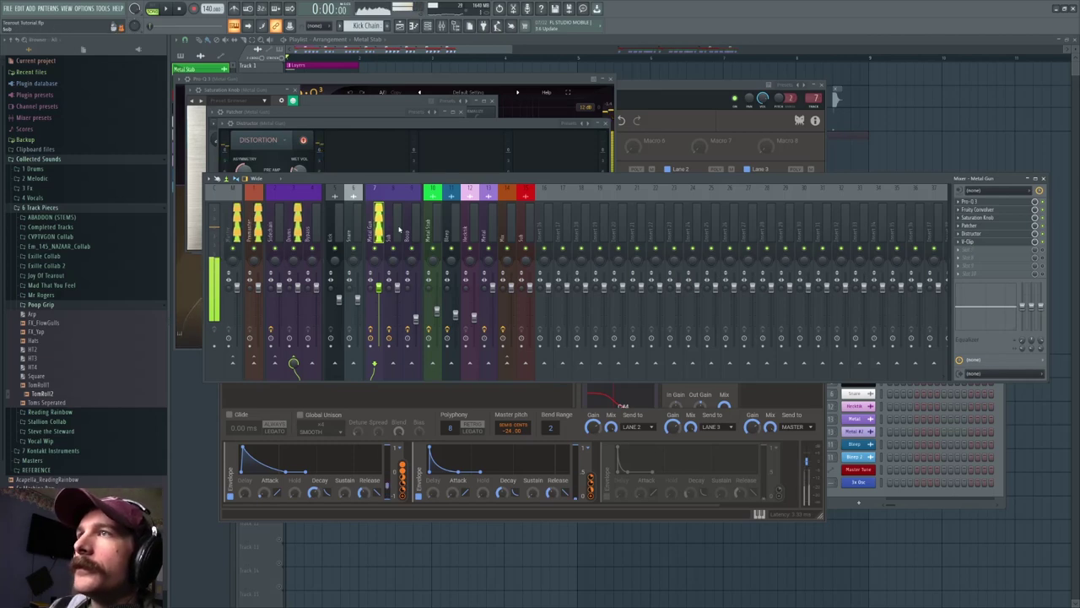
{"action": "key", "text": "F12"}
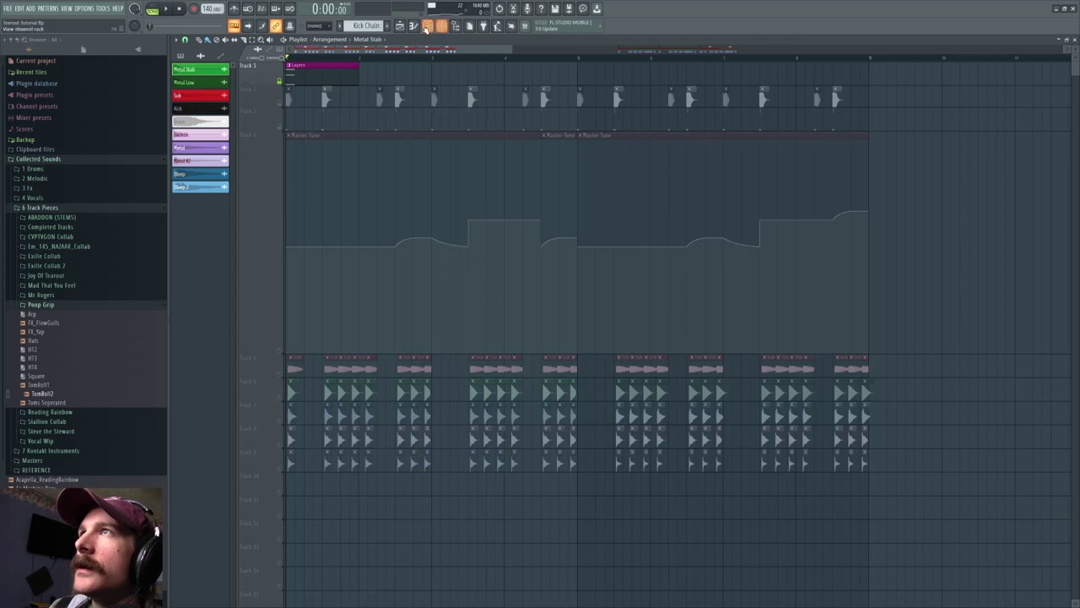
Open the Metal Stab audio clip, try it at full sample length, then restore its shortened length and fade-out.
{"action": "double_click", "coordinate": [288, 393]}
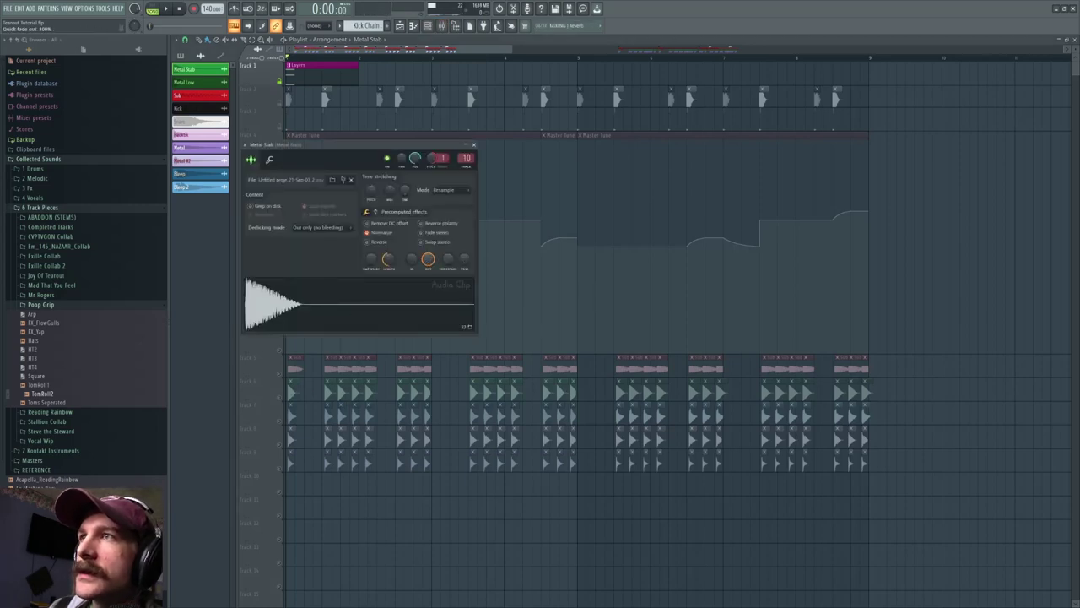
{"action": "right_click", "coordinate": [389, 258]}
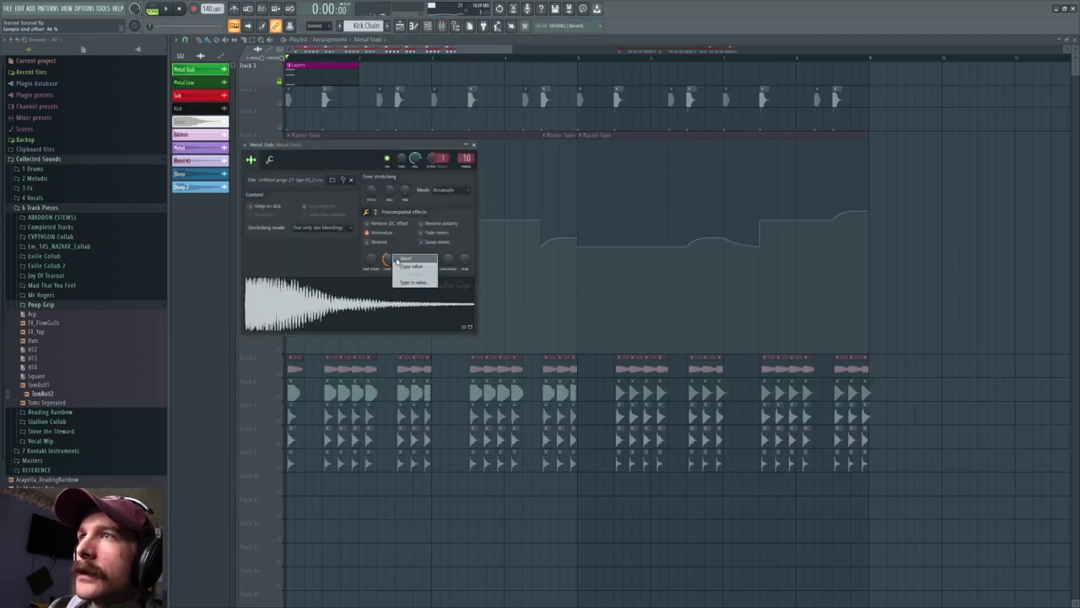
{"action": "left_click", "coordinate": [405, 258]}
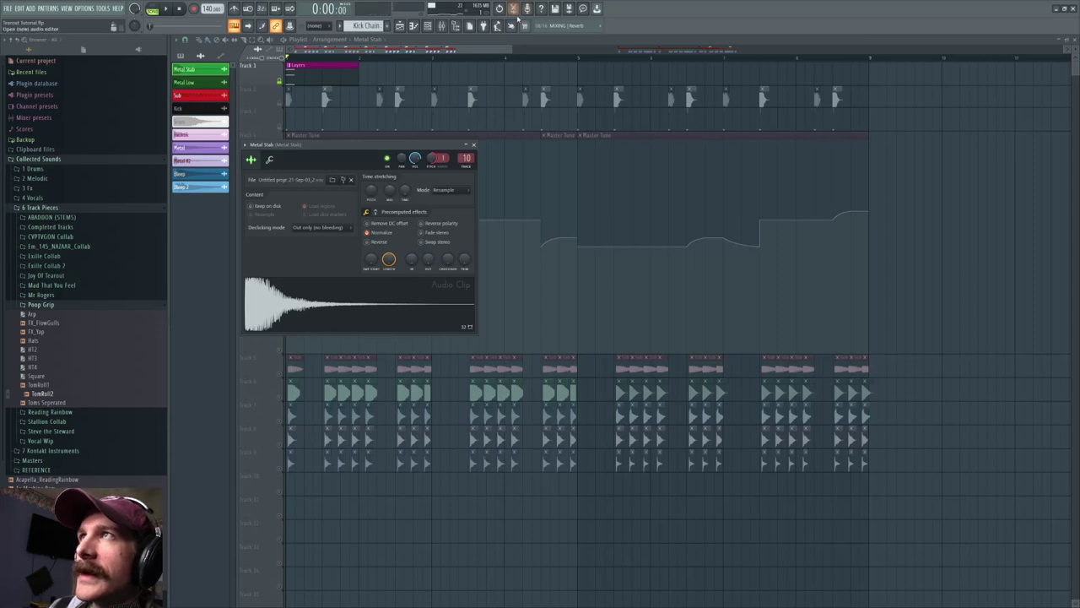
{"action": "left_click", "coordinate": [498, 10]}
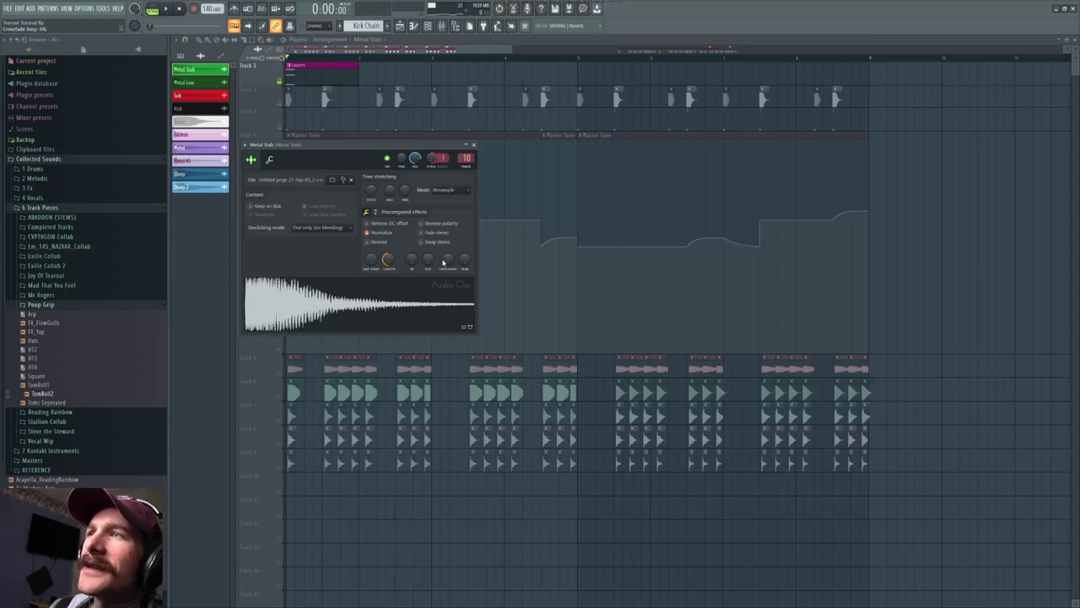
{"action": "left_click_drag", "start_coordinate": [429, 260], "coordinate": [441, 168]}
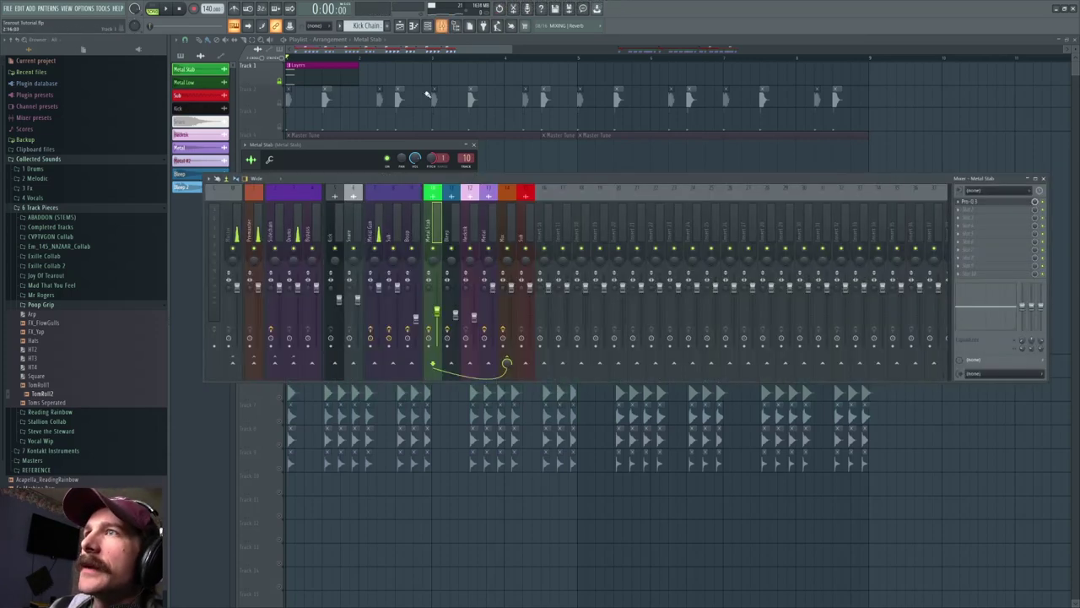
Inspect the Pro-Q 3 curve on the Metal Stab mixer track and close the windows.
{"action": "left_click", "coordinate": [441, 25]}
{"action": "left_click", "coordinate": [990, 201]}
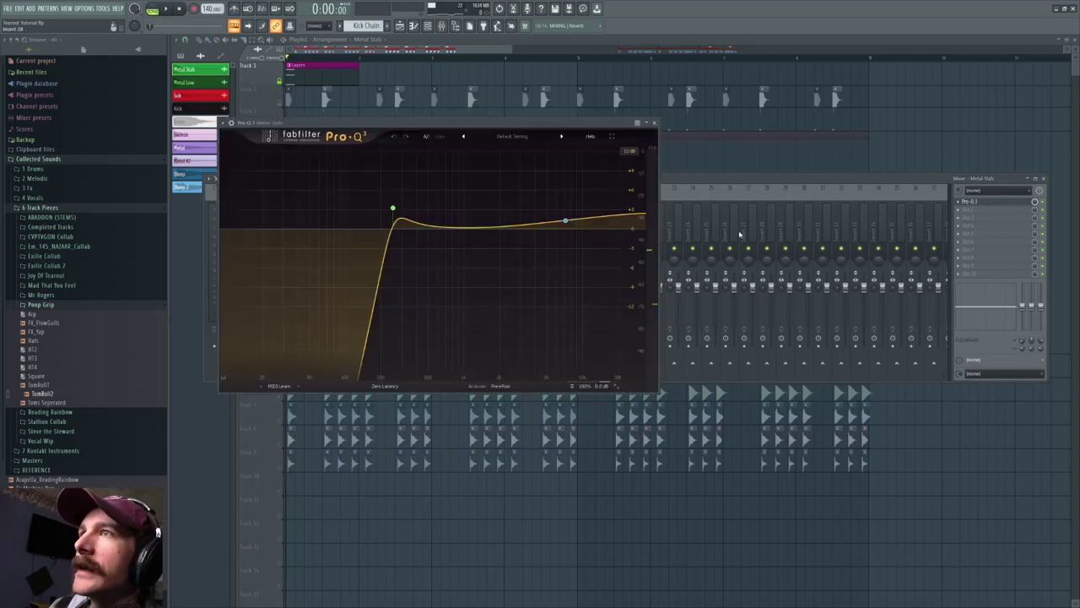
{"action": "key", "text": "F5"}
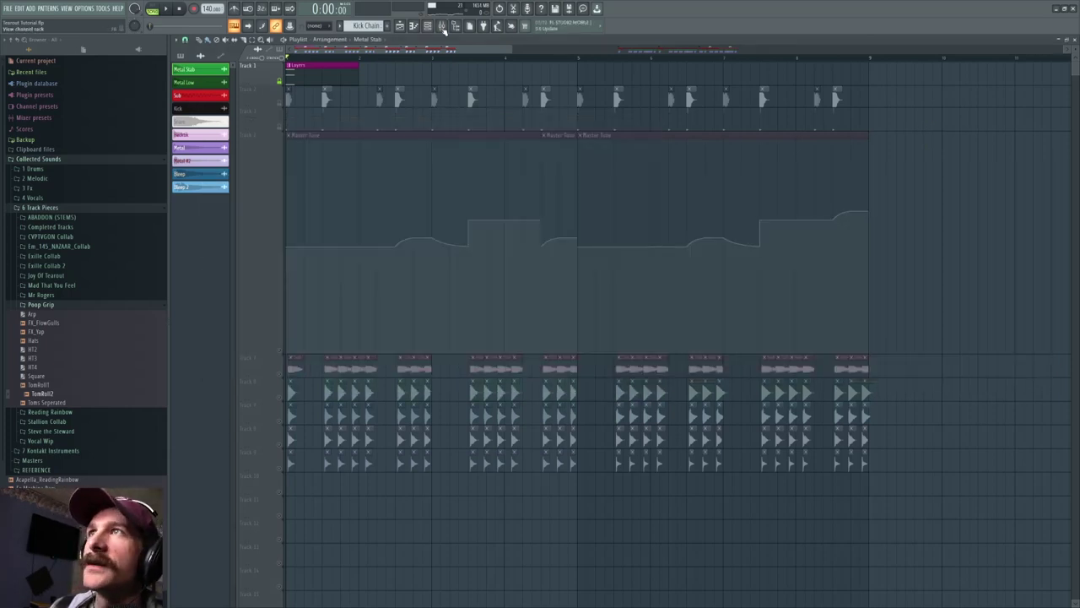
Enable the third envelope in the Metal Gun patch, trying a longer Attack and fine-tuning its Decay.
{"action": "left_click", "coordinate": [428, 26]}
{"action": "left_click", "coordinate": [861, 317]}
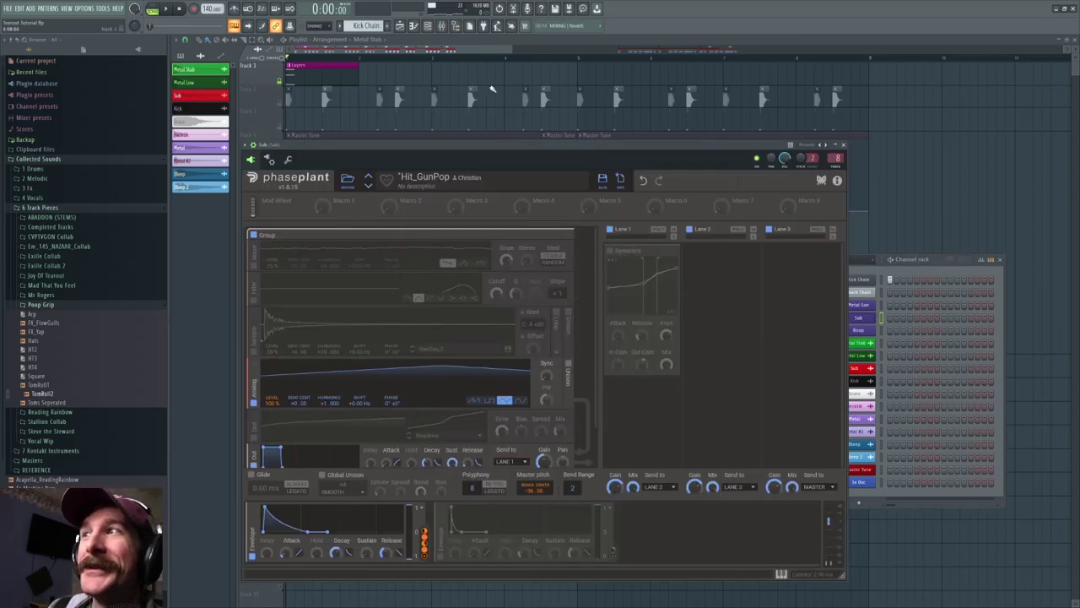
{"action": "left_click", "coordinate": [865, 308]}
{"action": "left_click", "coordinate": [610, 498]}
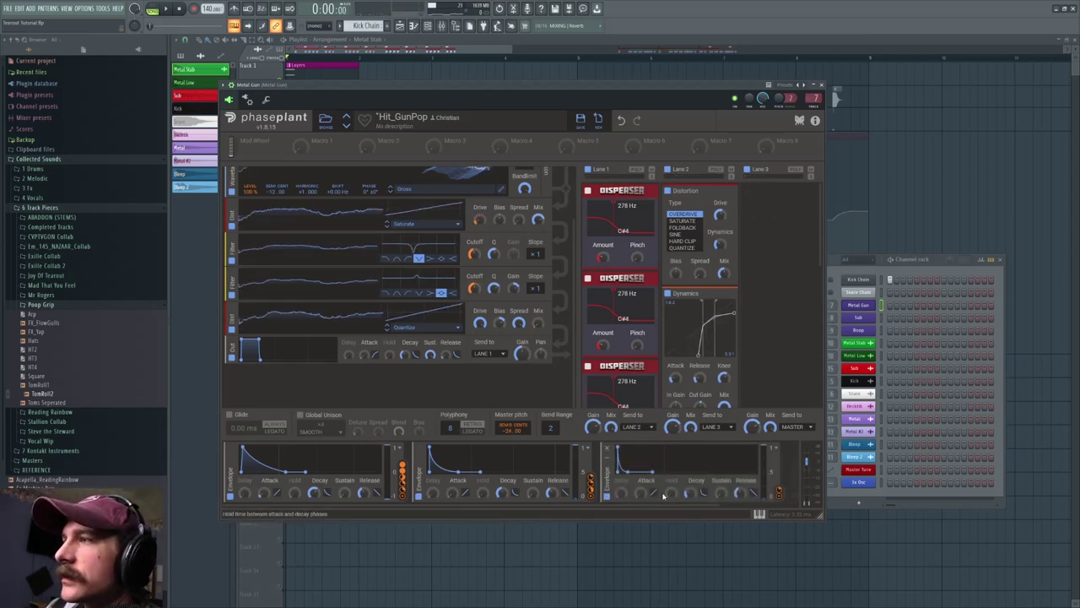
{"action": "left_click_drag", "start_coordinate": [641, 493], "coordinate": [642, 484]}
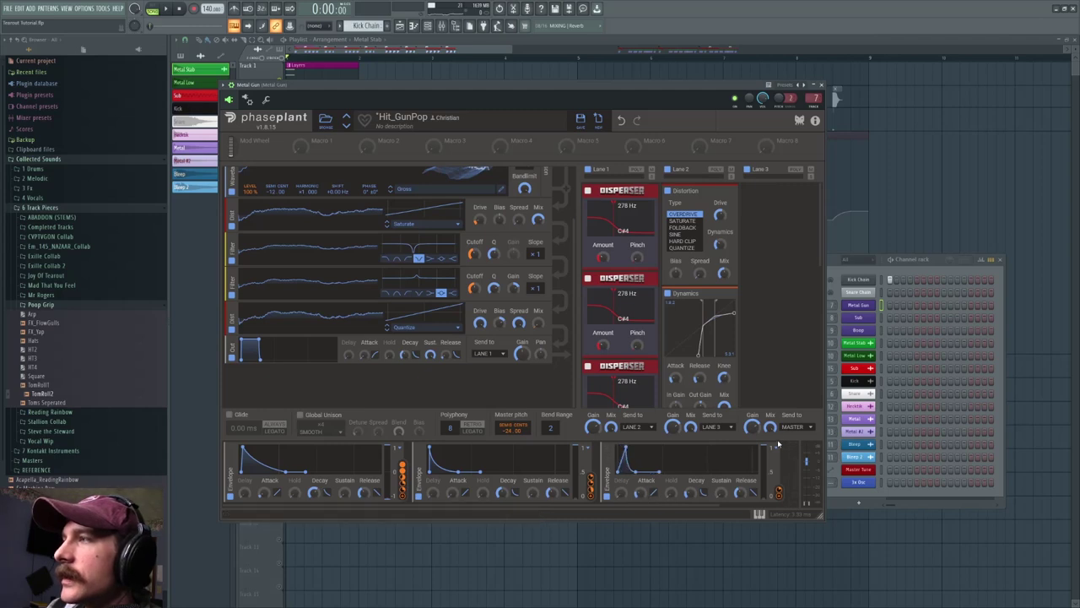
{"action": "left_click", "coordinate": [619, 123]}
{"action": "left_click_drag", "start_coordinate": [692, 495], "coordinate": [692, 499]}
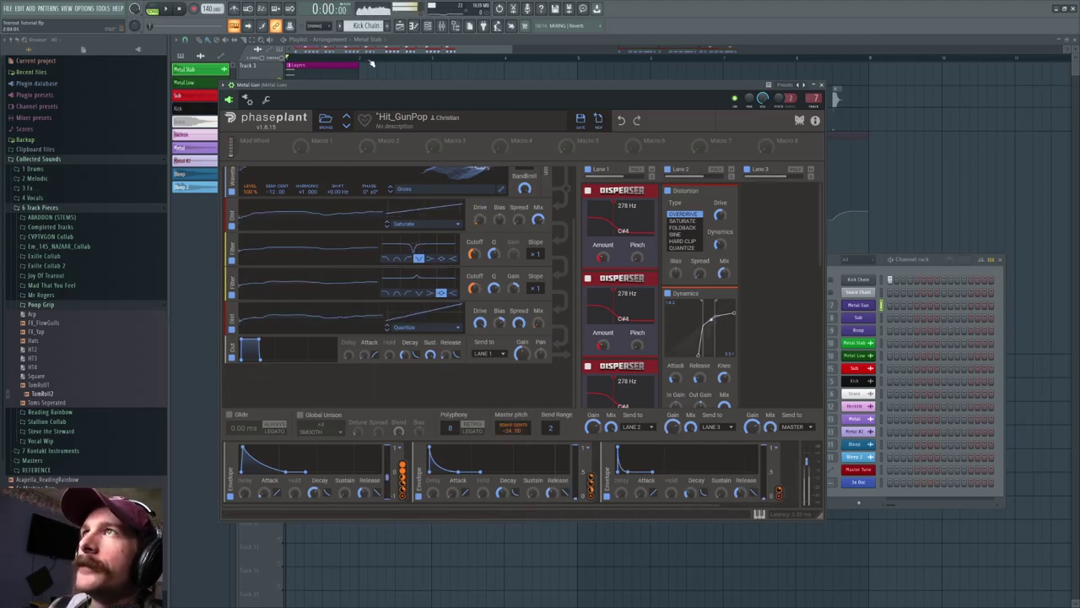
Open the Sub patch and audition its triangle oscillator with the second envelope on and off.
{"action": "left_click", "coordinate": [865, 318]}
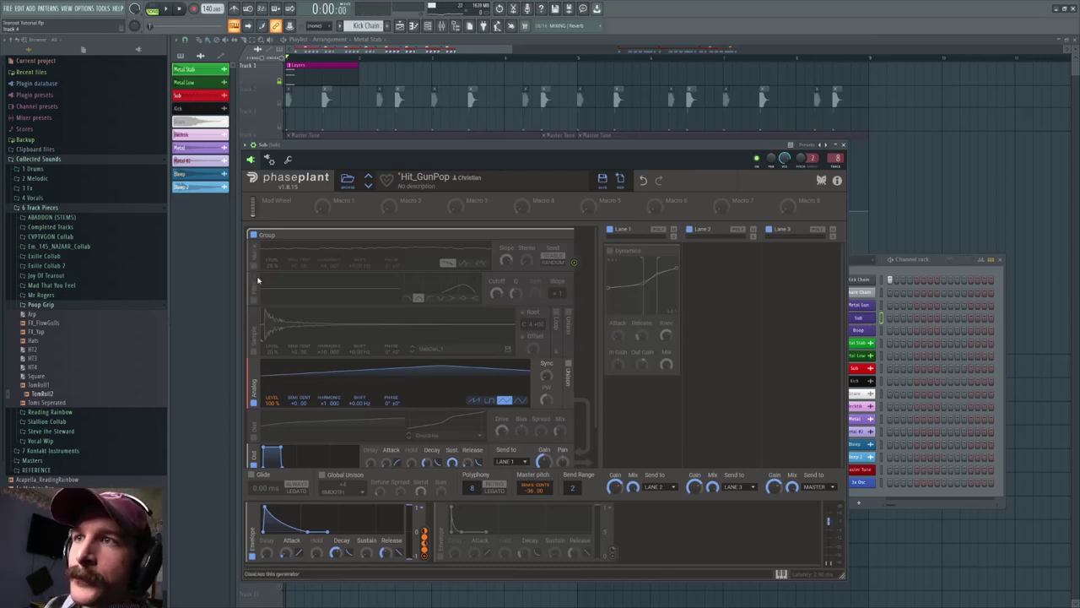
{"action": "key", "text": "e"}
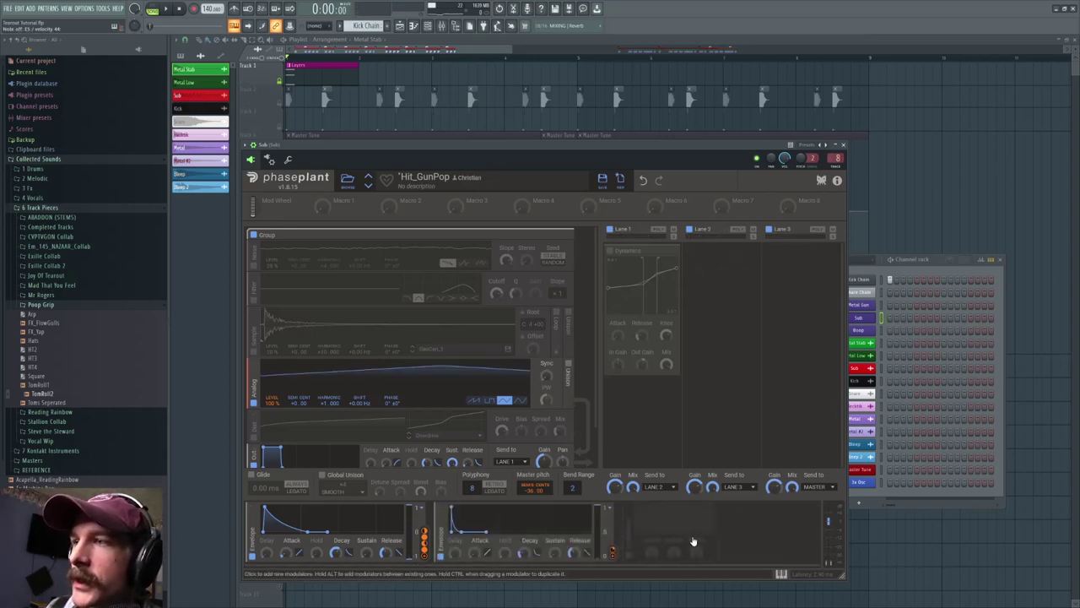
{"action": "left_click", "coordinate": [440, 557]}
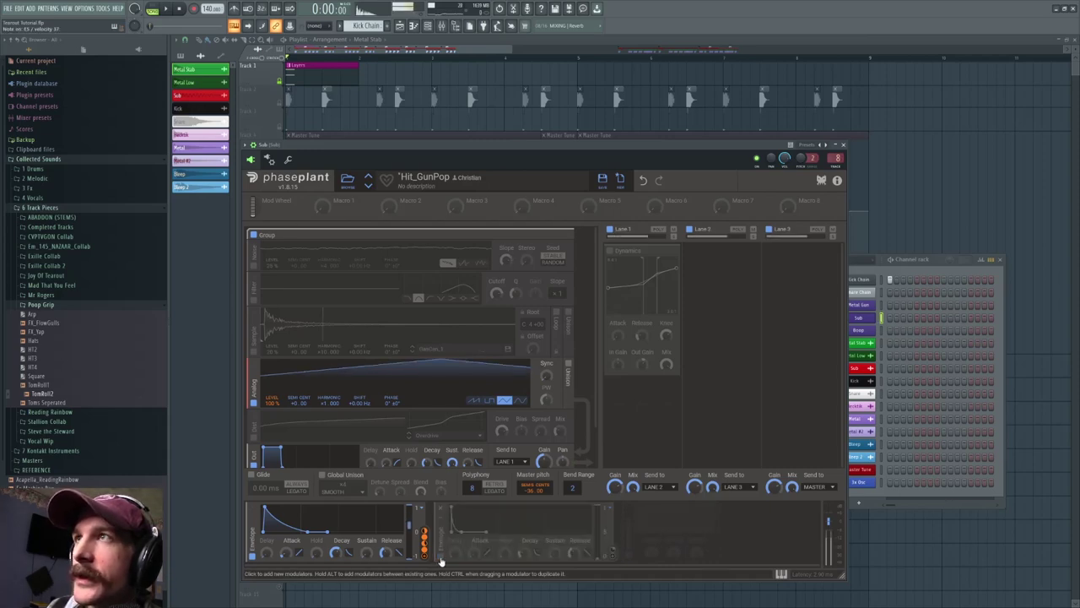
{"action": "left_click", "coordinate": [439, 556]}
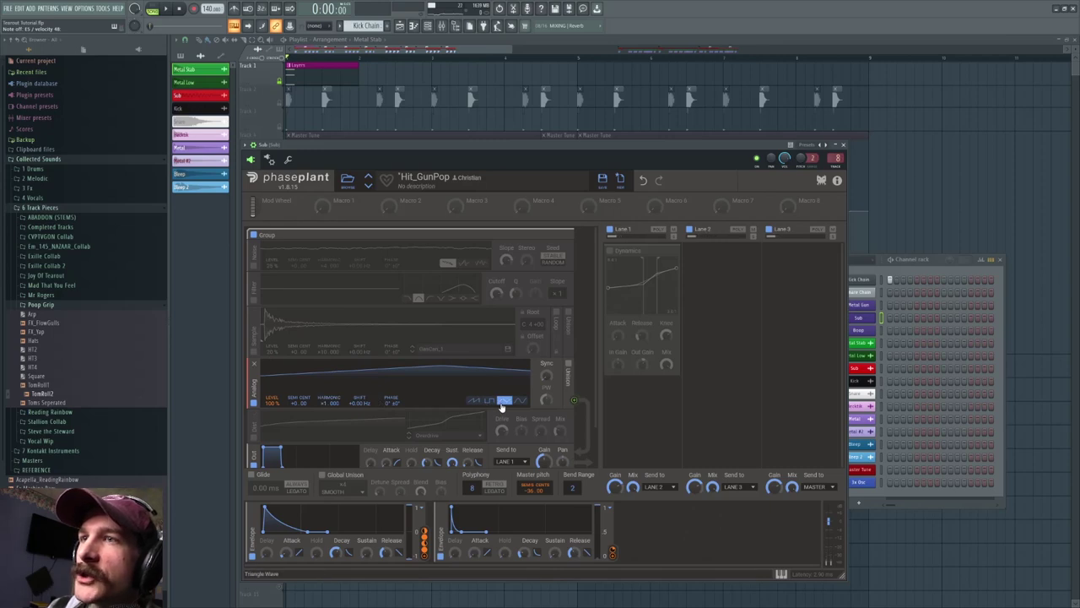
Enable the Sub patch's Sampler, audition it without the Analog oscillator, and leave the second envelope off and Analog on.
{"action": "scroll", "coordinate": [350, 380], "scroll_direction": "down", "scroll_amount": 1}
{"action": "left_click", "coordinate": [254, 329]}
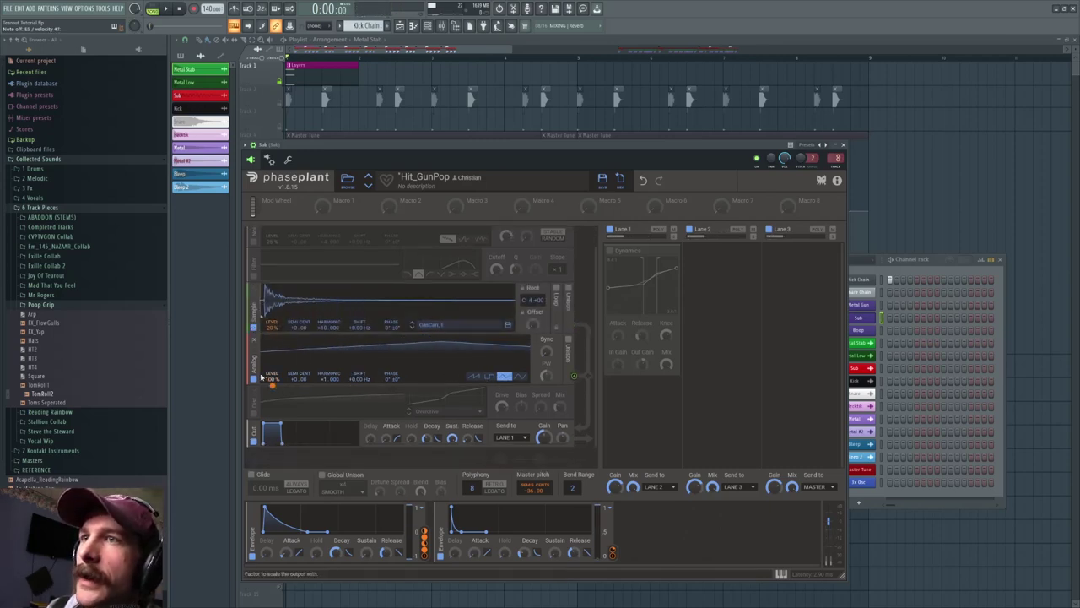
{"action": "left_click", "coordinate": [254, 379]}
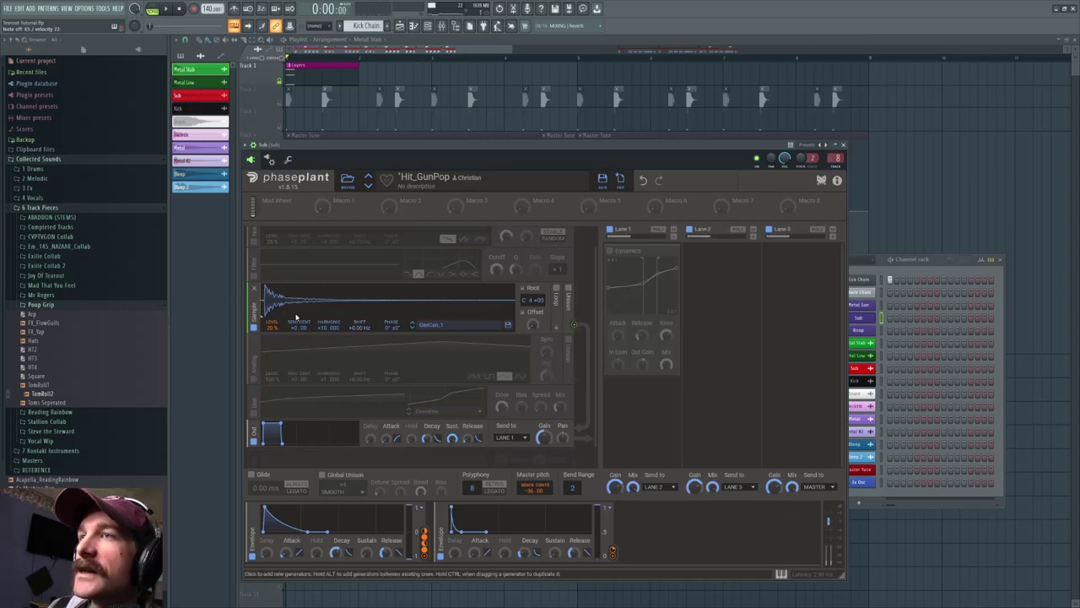
{"action": "left_click", "coordinate": [440, 557]}
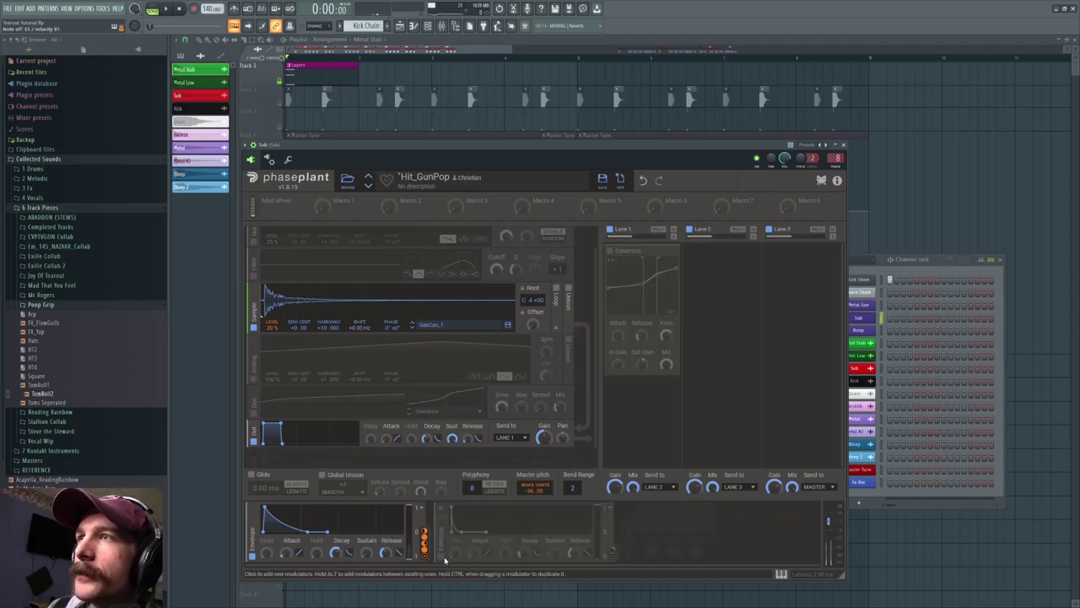
{"action": "left_click", "coordinate": [256, 385]}
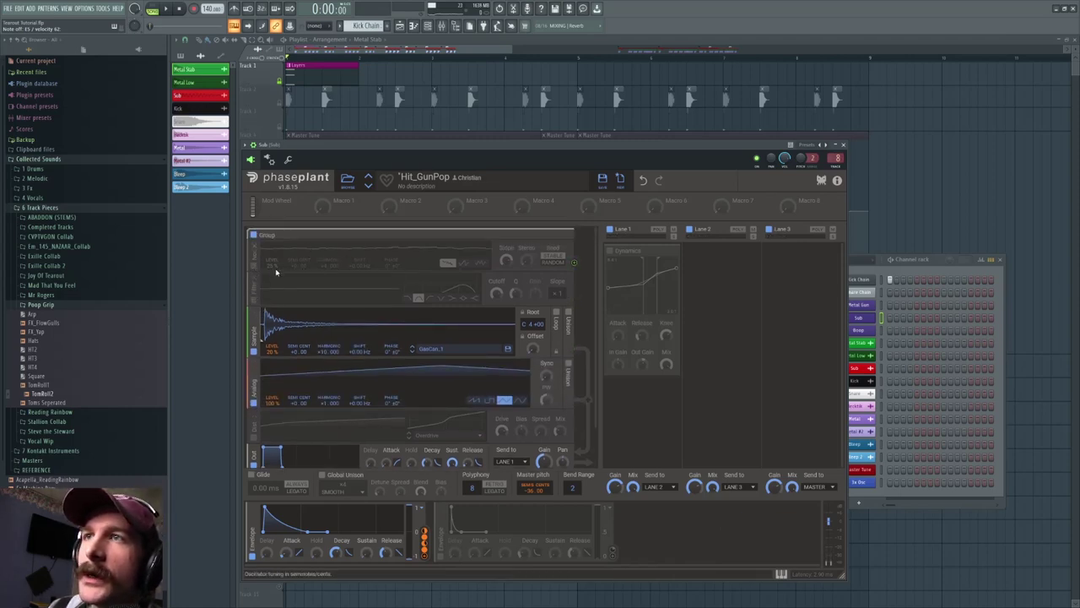
Enable and isolate the Sub patch's Noise generator, comparing its sound with the Slope reset and restored.
{"action": "left_click", "coordinate": [253, 268]}
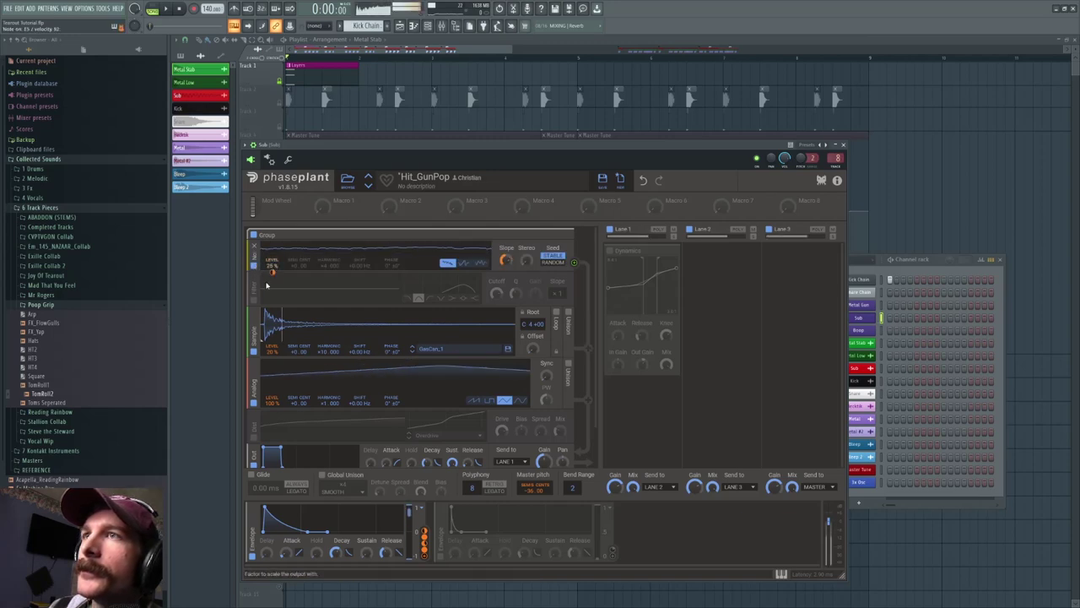
{"action": "left_click", "coordinate": [253, 351]}
{"action": "left_click", "coordinate": [253, 403]}
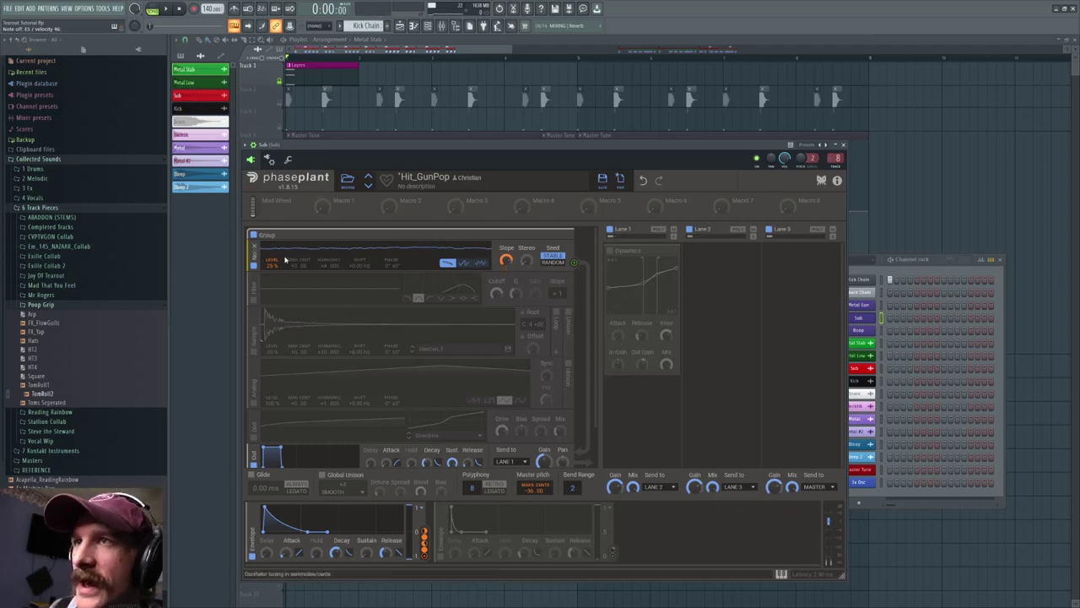
{"action": "double_click", "coordinate": [506, 268]}
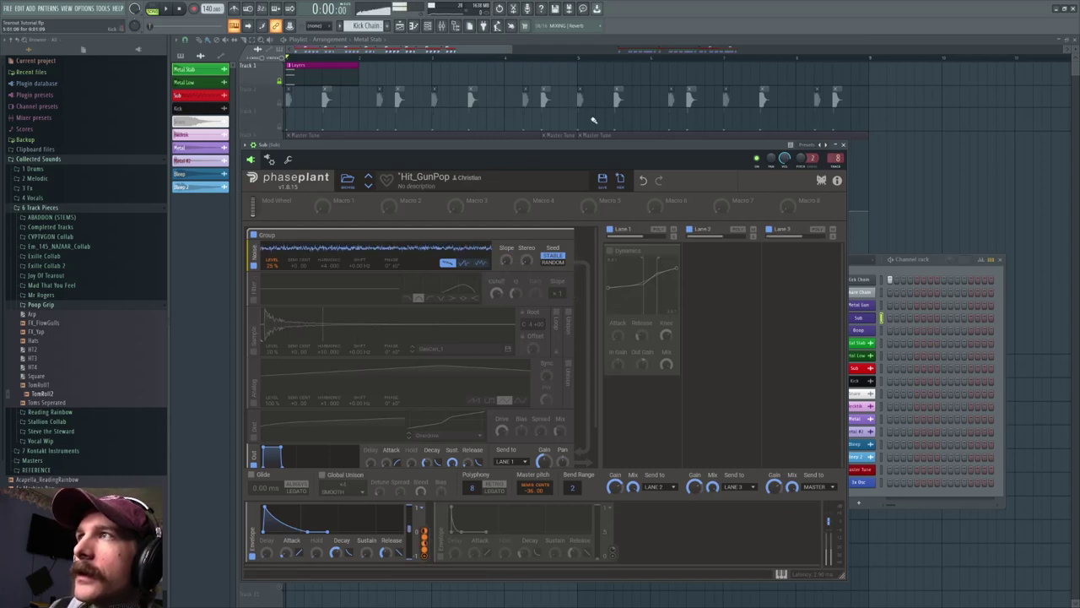
{"action": "left_click", "coordinate": [642, 182]}
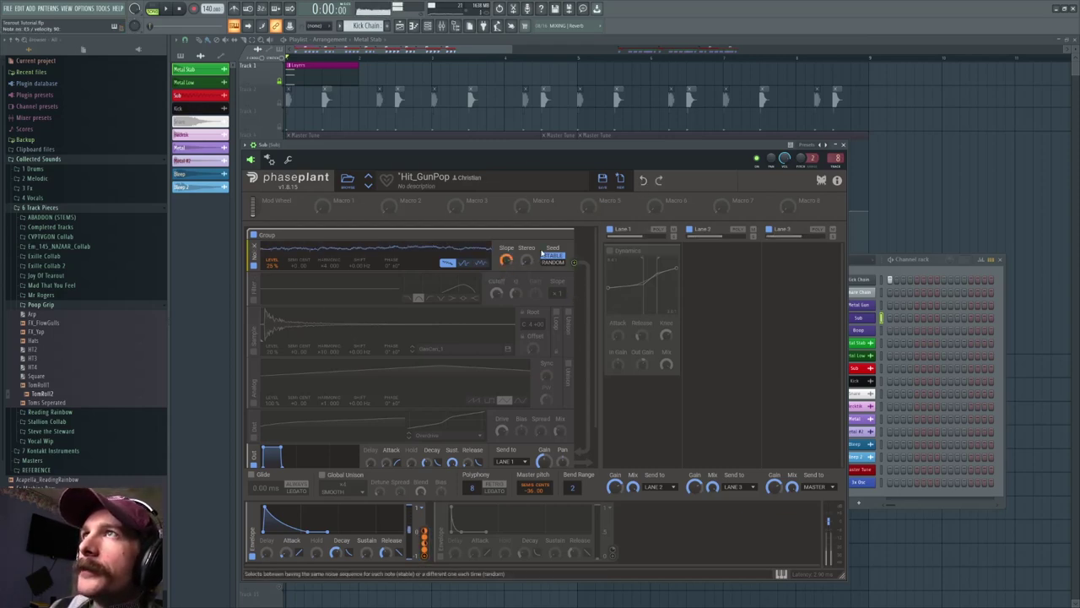
Enable the Filter after the Noise generator and switch the Sampler and Analog oscillator back on.
{"action": "left_click", "coordinate": [254, 305]}
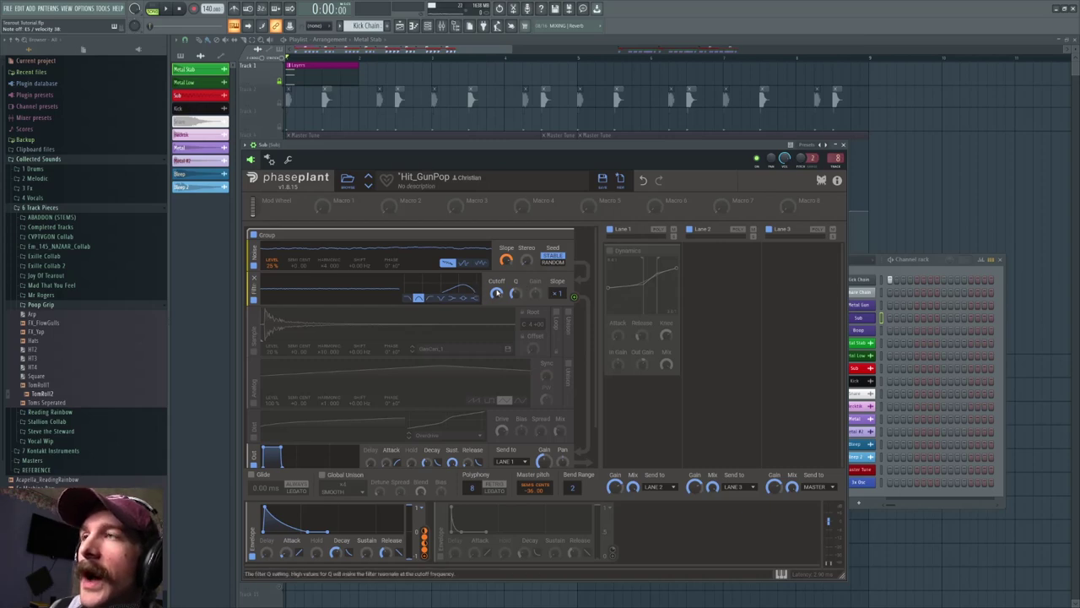
{"action": "left_click", "coordinate": [254, 352]}
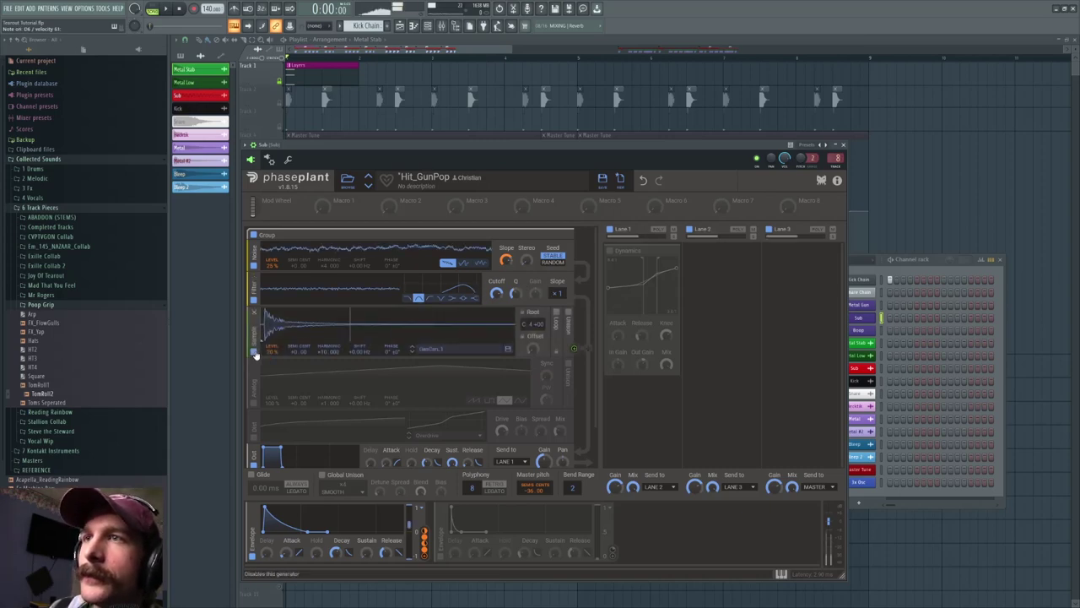
{"action": "left_click", "coordinate": [254, 401]}
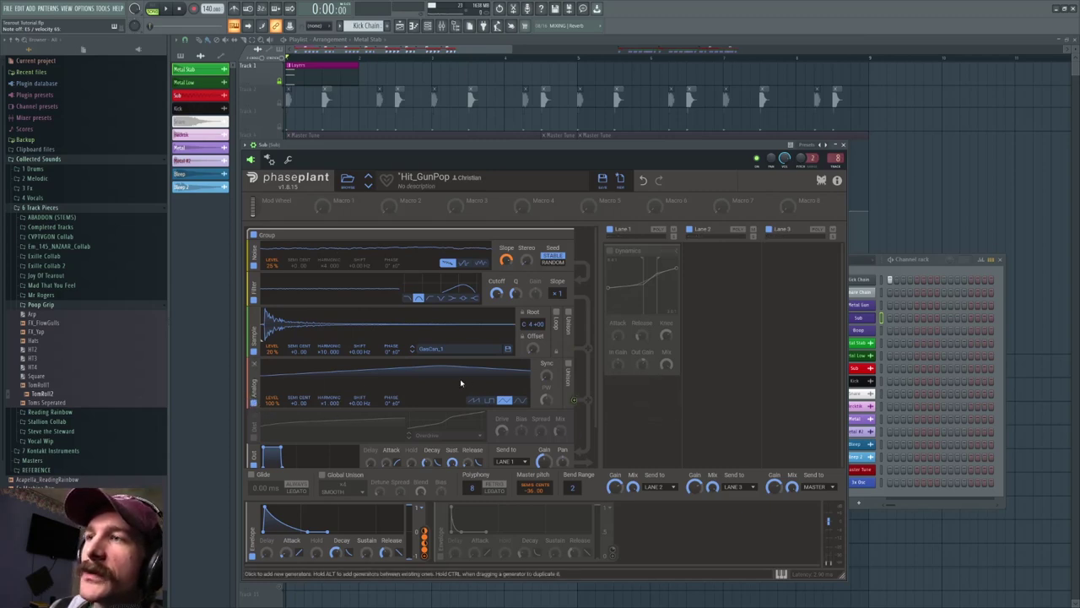
Enable the Sub patch's second envelope, its Overdrive distortion and the Dynamics effect in Lane 1, auditioning the sound.
{"action": "left_click", "coordinate": [440, 557]}
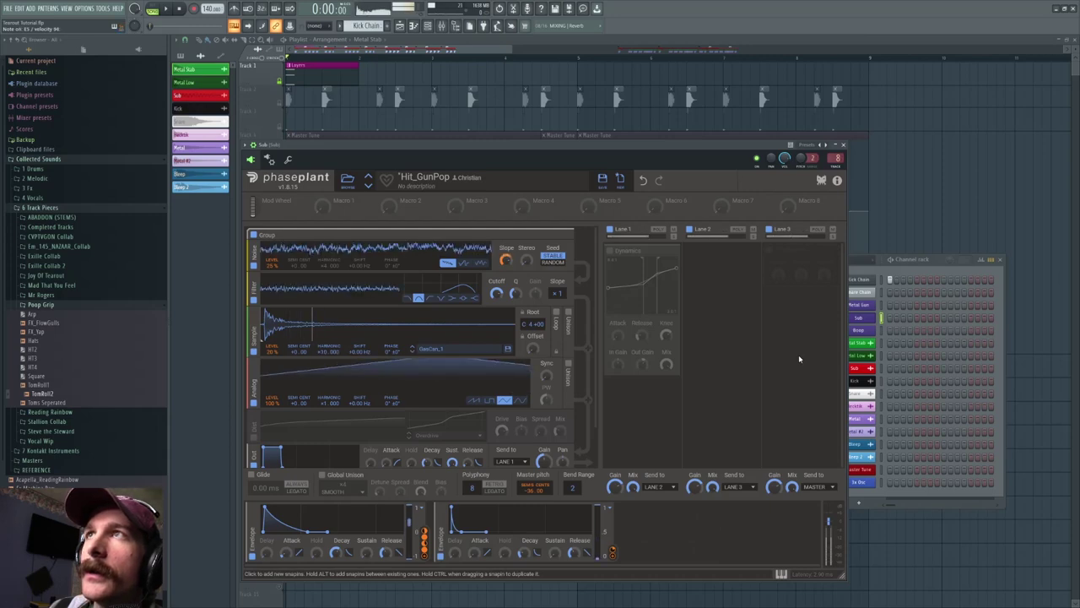
{"action": "left_click", "coordinate": [253, 440]}
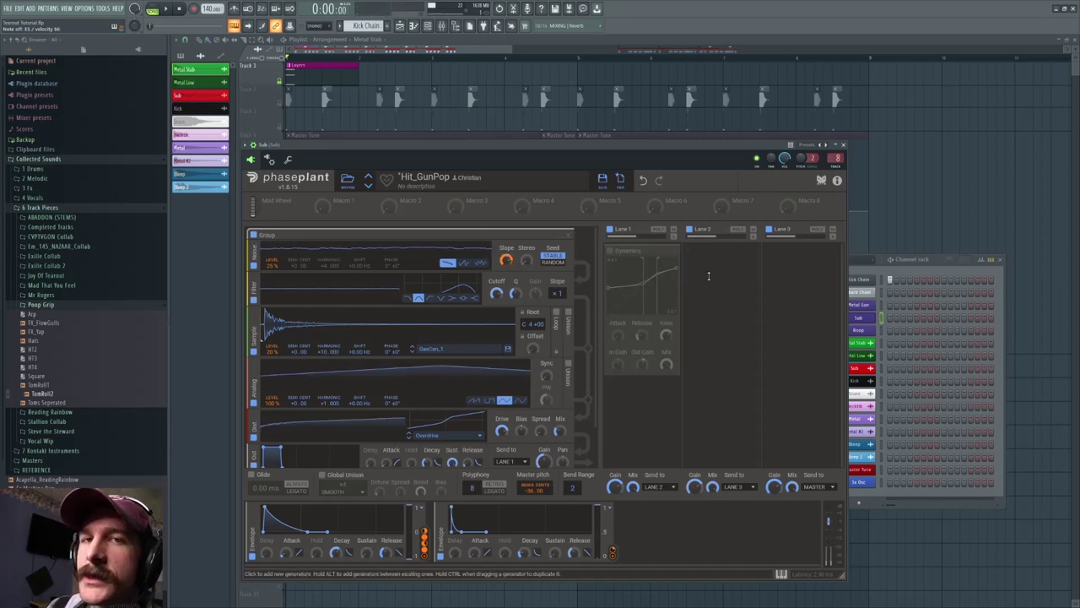
{"action": "left_click", "coordinate": [609, 251]}
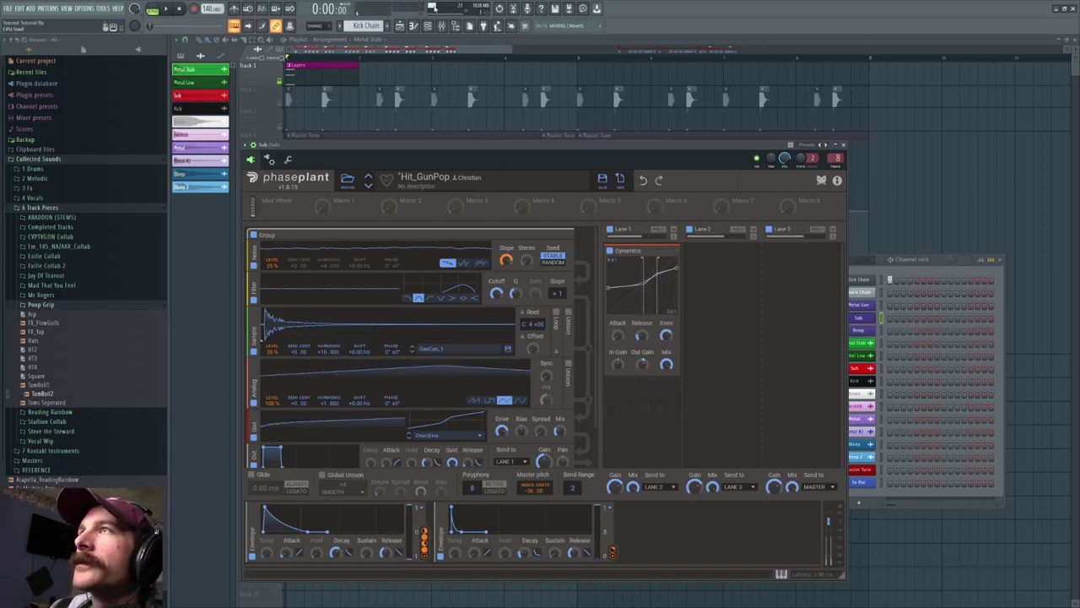
Enable and open Pro-Q 3 and V-Clip on the Sub mixer track, auditioning each effect.
{"action": "left_click", "coordinate": [441, 26]}
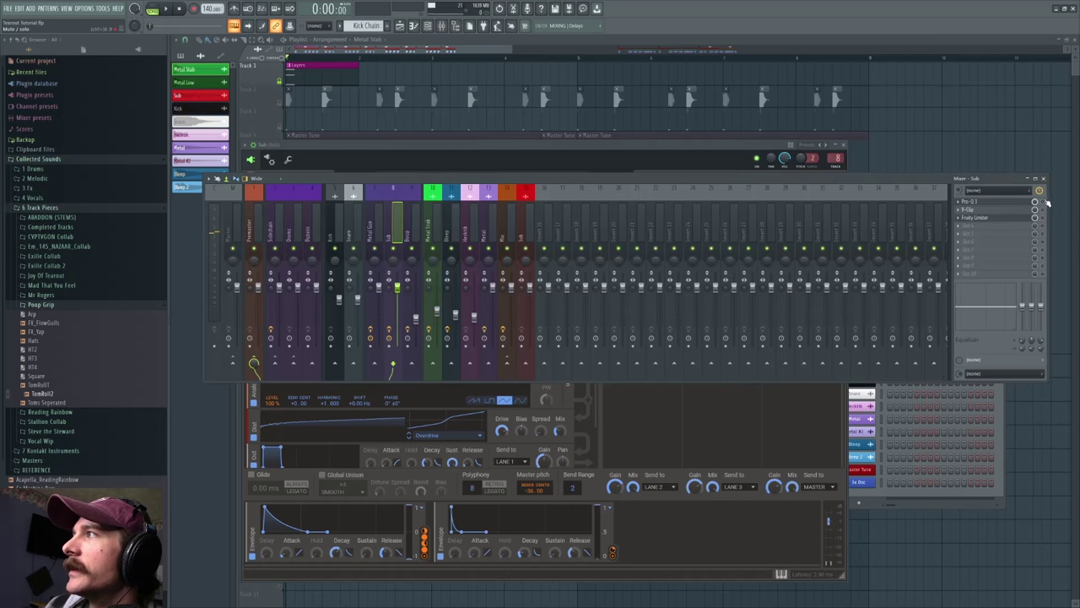
{"action": "left_click", "coordinate": [1003, 201]}
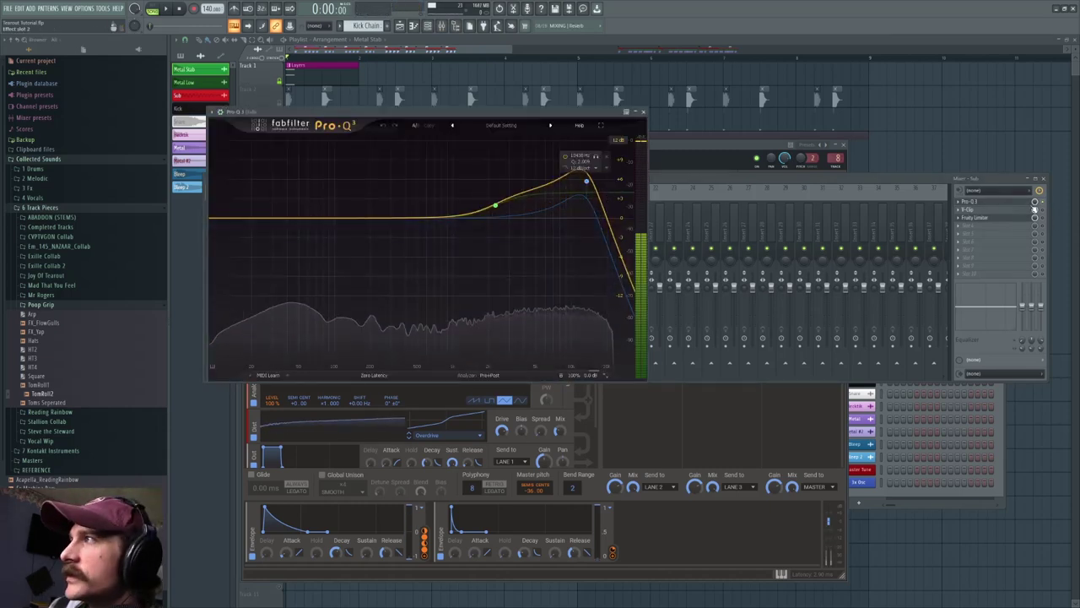
{"action": "left_click", "coordinate": [1001, 213]}
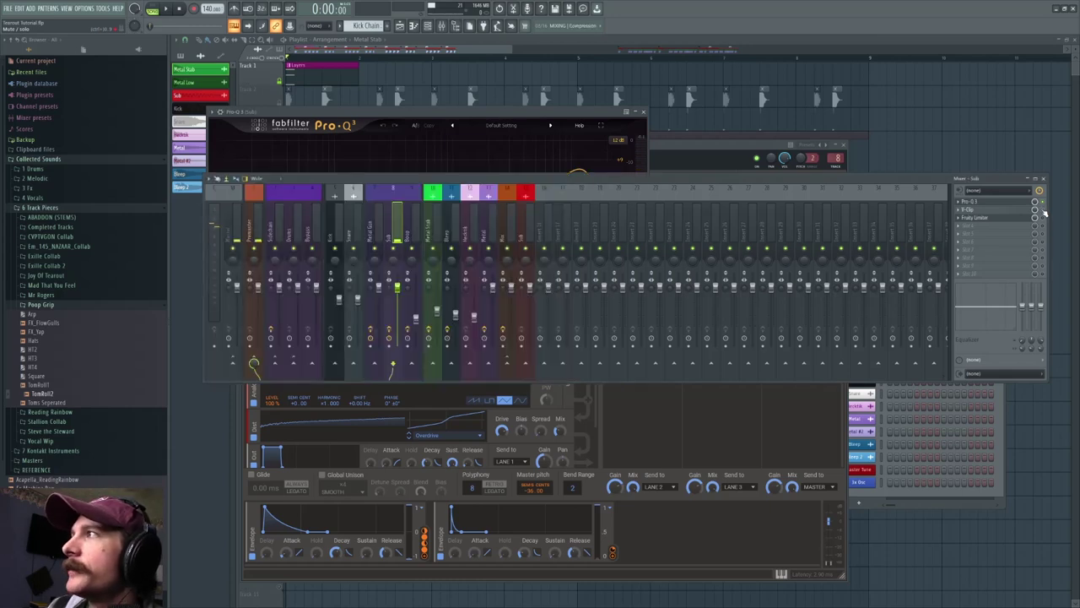
{"action": "left_click", "coordinate": [982, 211]}
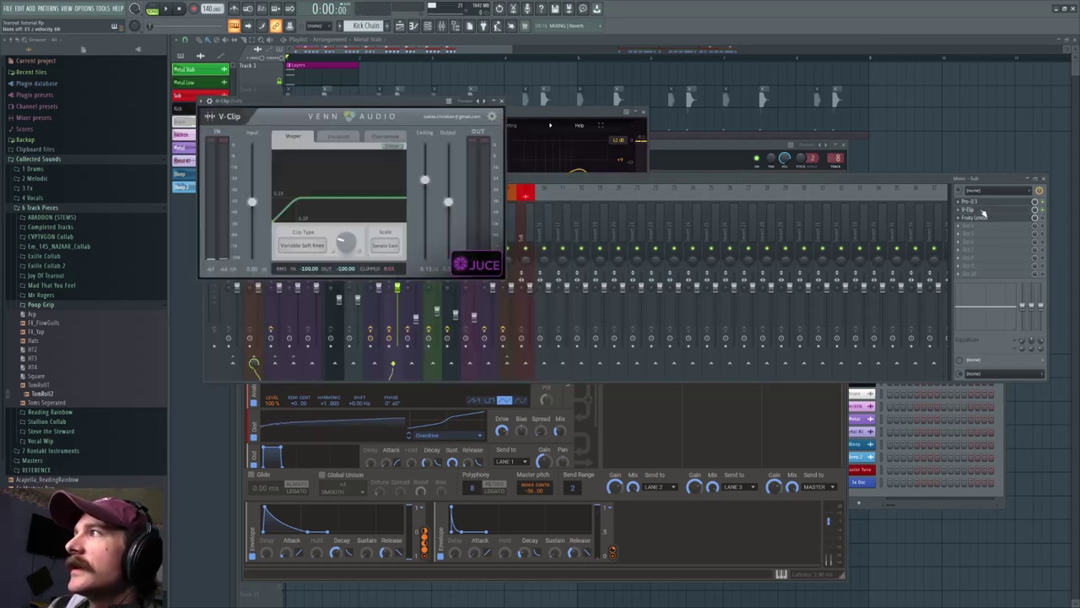
Open Fruity Limiter on the Sub mixer track and enable it while auditioning the sound.
{"action": "left_click", "coordinate": [1004, 217]}
{"action": "left_click", "coordinate": [999, 219]}
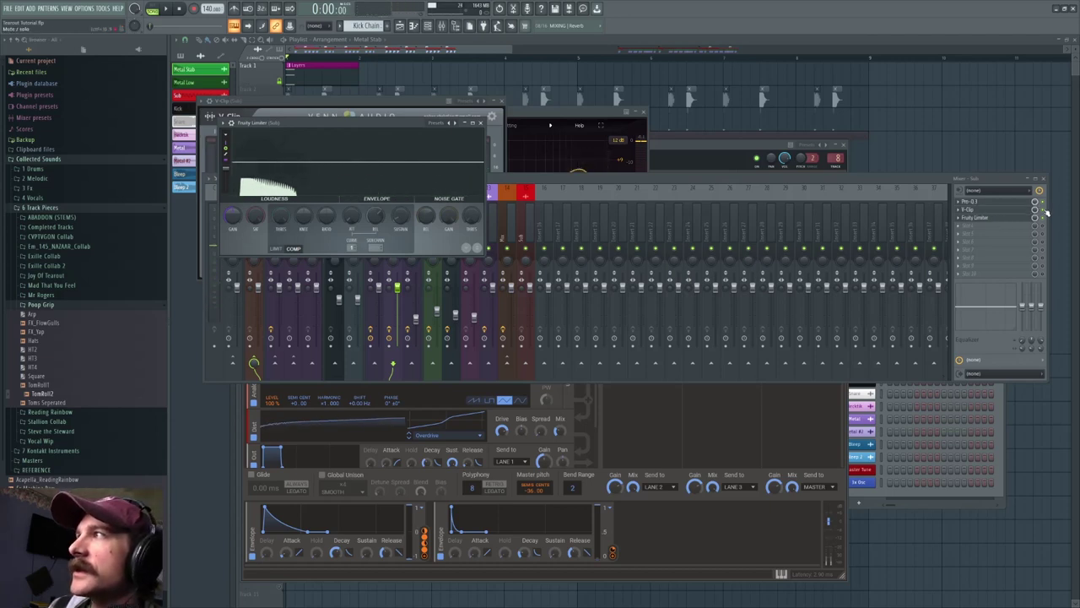
{"action": "left_click", "coordinate": [1035, 218]}
{"action": "left_click", "coordinate": [982, 220]}
{"action": "left_click", "coordinate": [983, 220]}
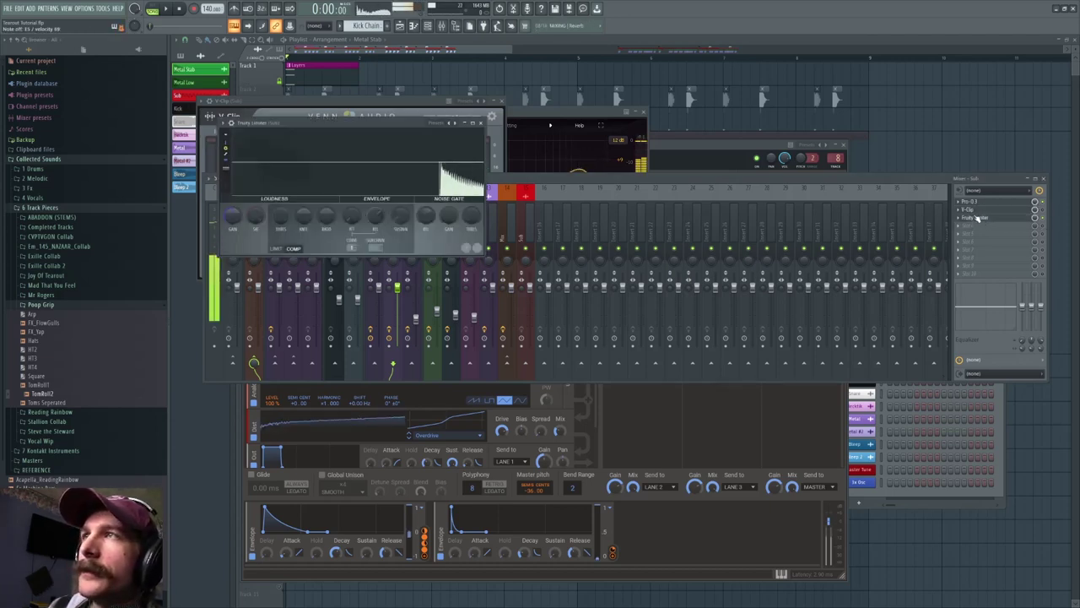
{"action": "left_click", "coordinate": [1049, 216]}
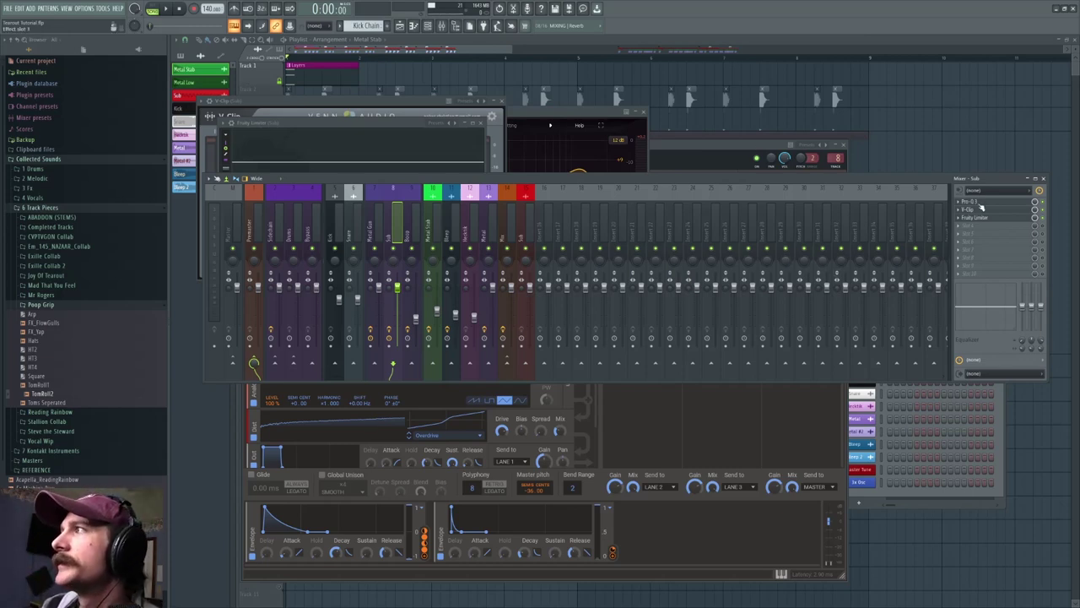
Select the Boop mixer track and open the Boop channel's Serum patch.
{"action": "left_click", "coordinate": [411, 229]}
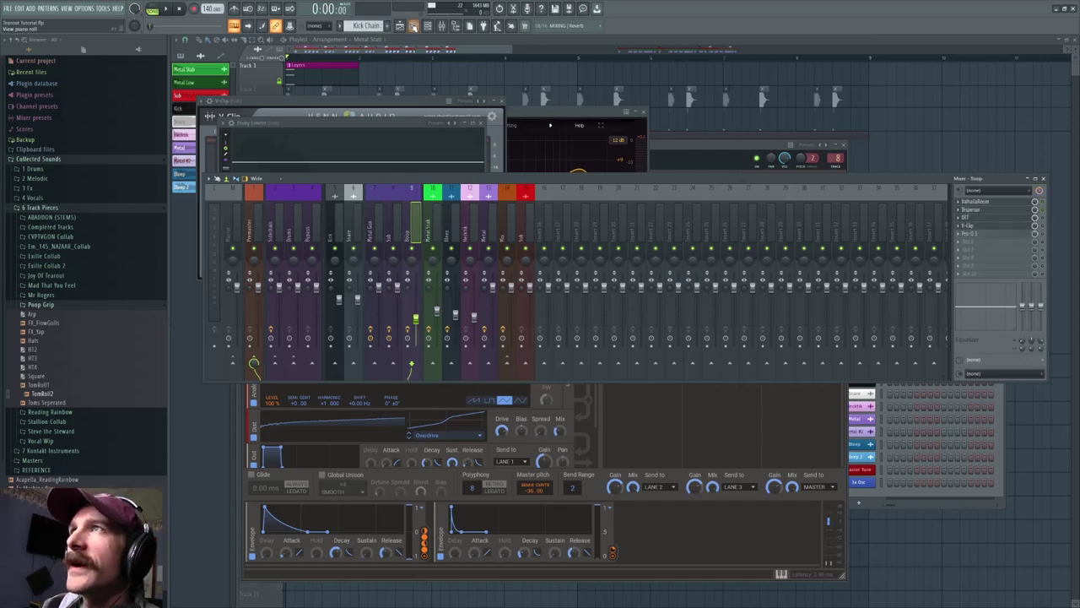
{"action": "left_click", "coordinate": [428, 26]}
{"action": "left_click", "coordinate": [861, 329]}
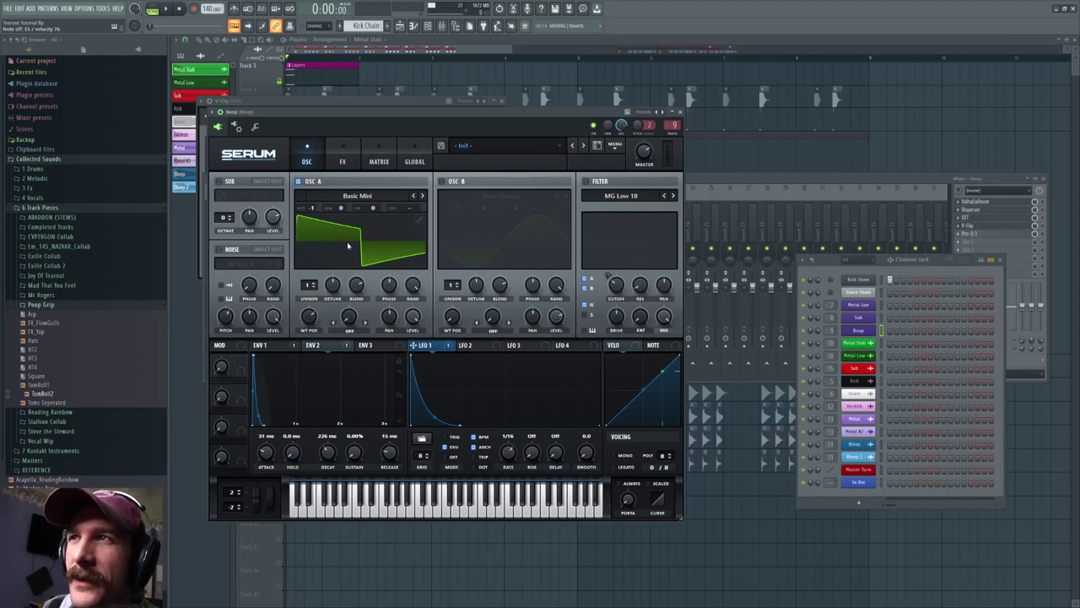
Compare the Boop patch's sound with LFO 1's Master Tune modulation bypassed and active, leaving it active.
{"action": "right_click", "coordinate": [428, 349]}
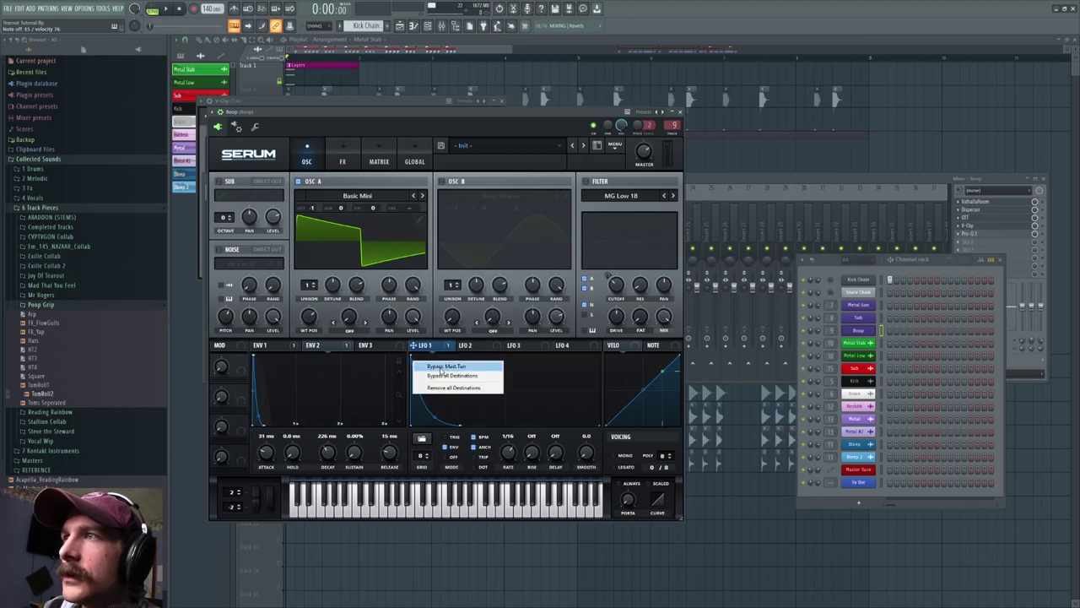
{"action": "left_click", "coordinate": [428, 366]}
{"action": "right_click", "coordinate": [418, 348]}
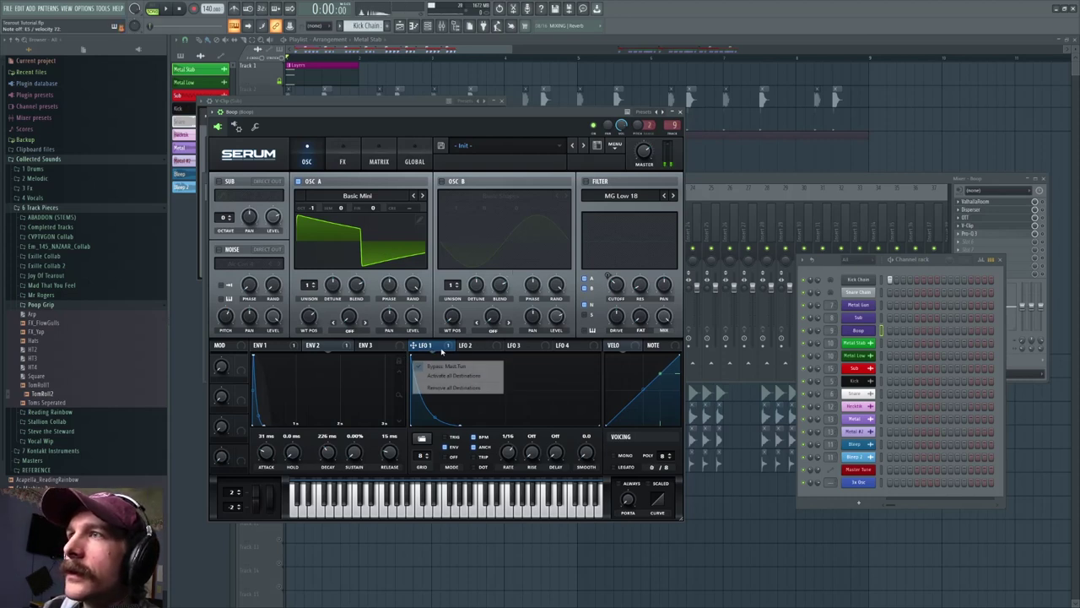
{"action": "left_click", "coordinate": [430, 368]}
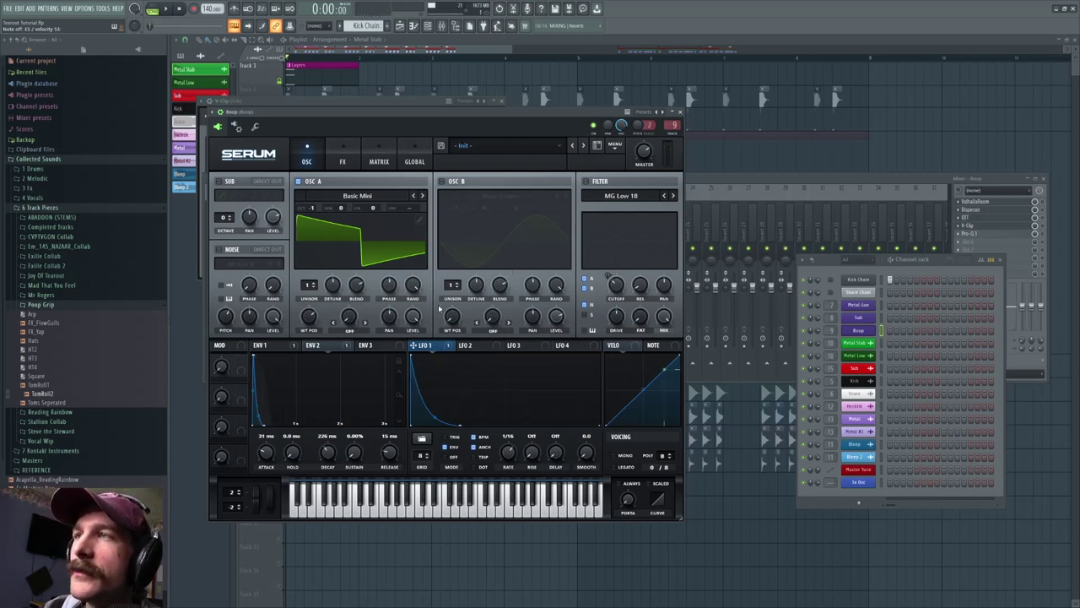
{"action": "right_click", "coordinate": [434, 346]}
{"action": "left_click", "coordinate": [450, 365]}
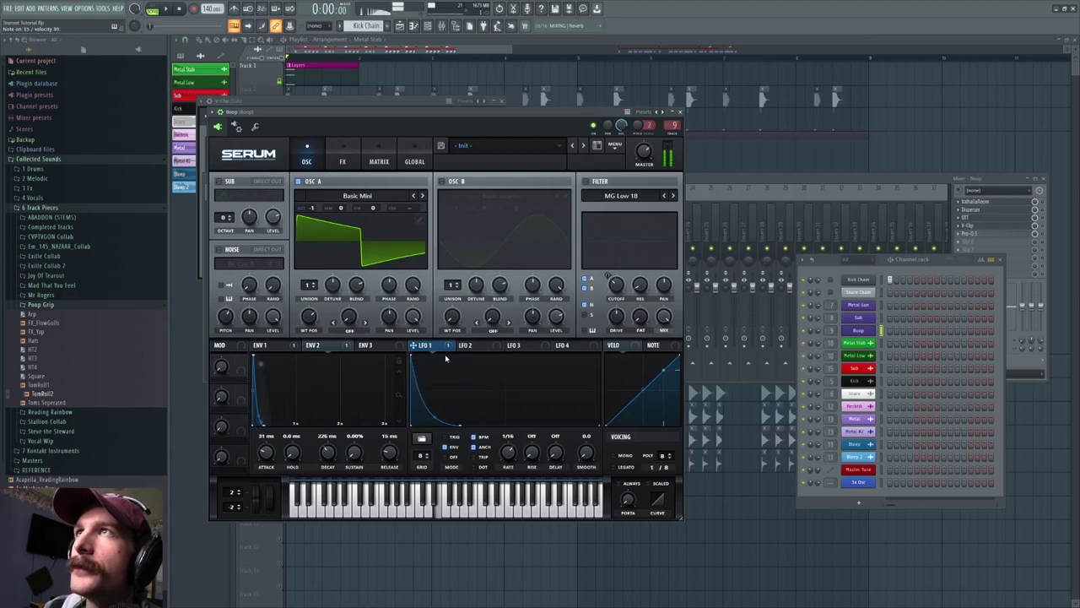
{"action": "right_click", "coordinate": [430, 348]}
{"action": "left_click", "coordinate": [431, 366]}
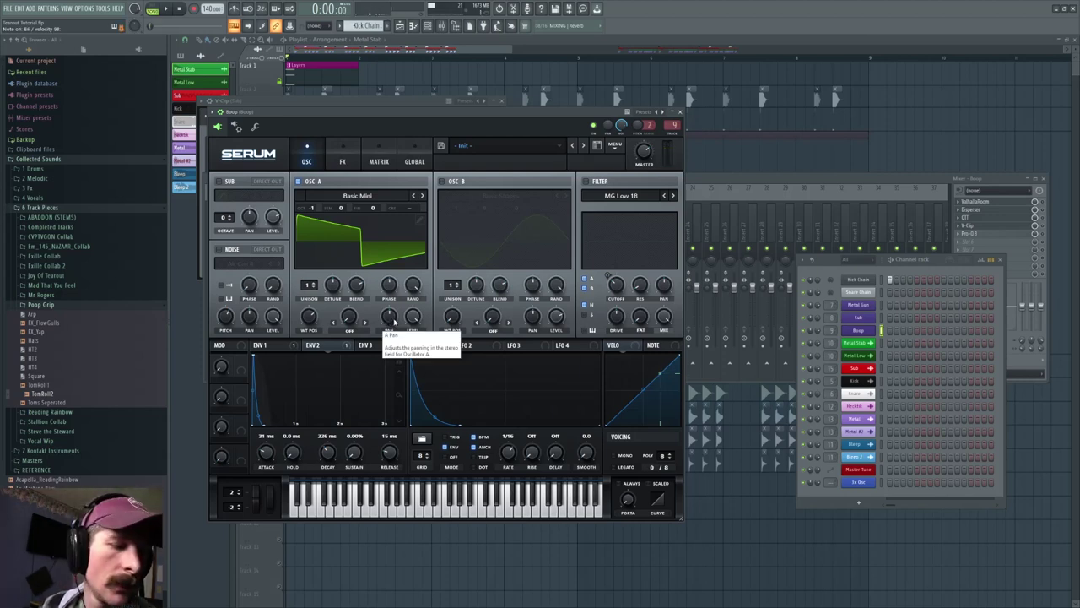
Close the open windows to view the Bleep audio clip's sample, and open the Boop channel's piano roll.
{"action": "key", "text": "F12"}
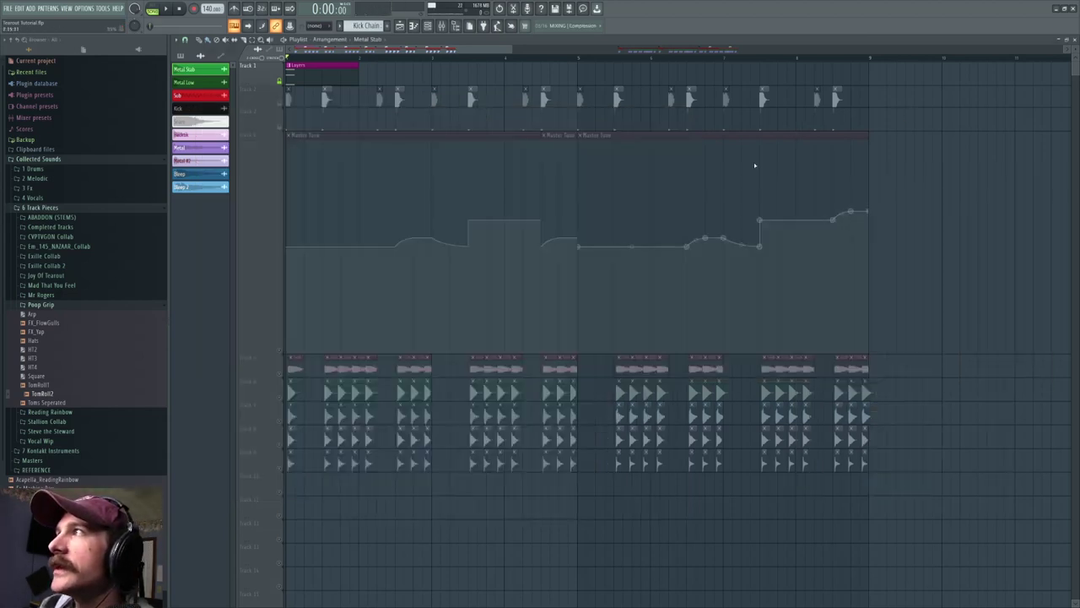
{"action": "double_click", "coordinate": [292, 413]}
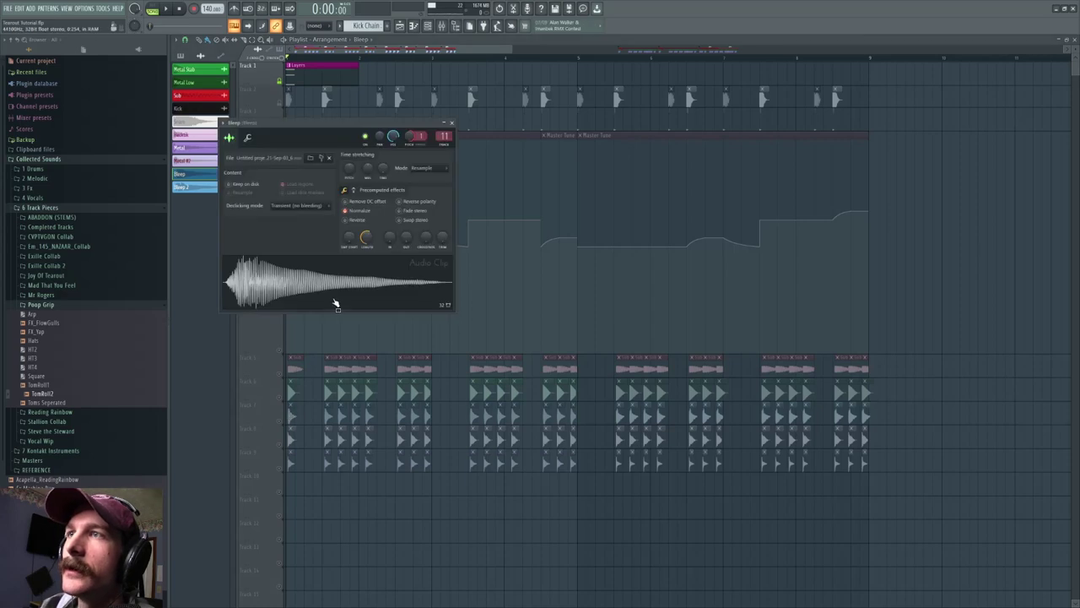
{"action": "left_click", "coordinate": [427, 26]}
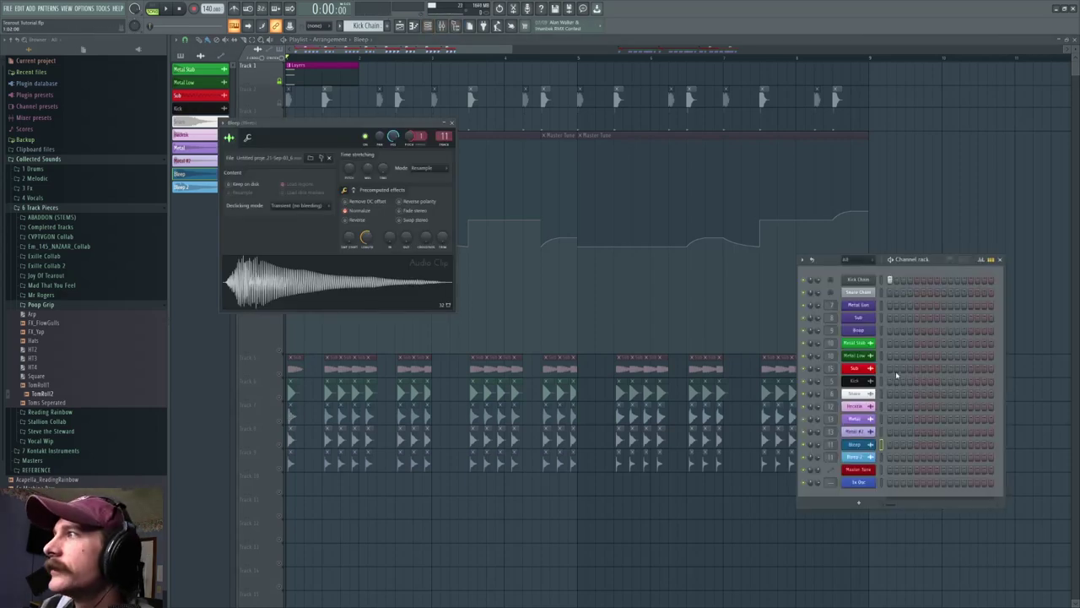
{"action": "left_click", "coordinate": [849, 261]}
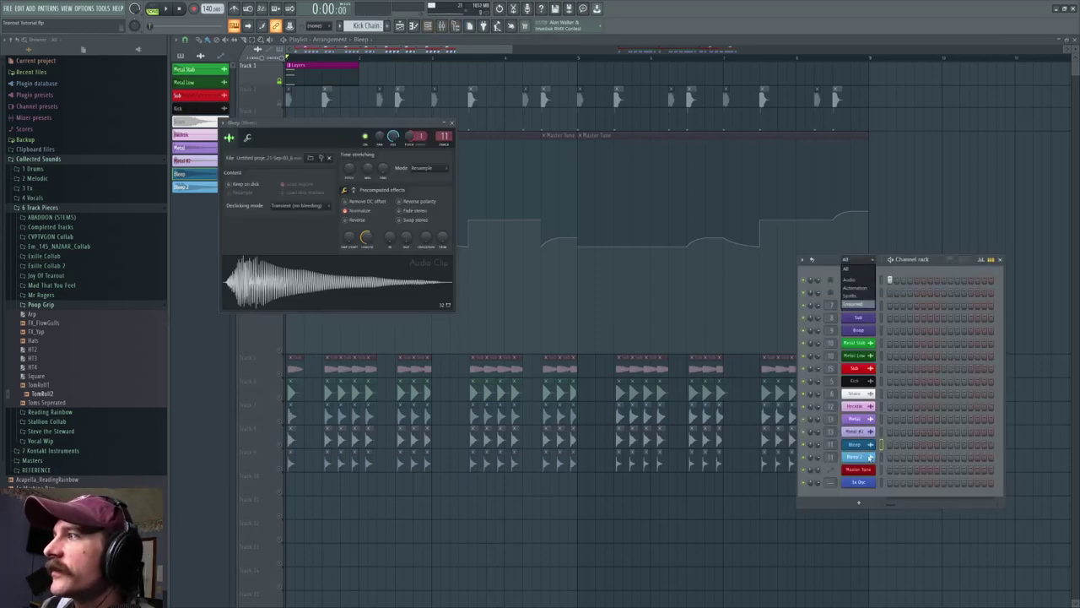
{"action": "right_click", "coordinate": [858, 320]}
{"action": "right_click", "coordinate": [863, 332]}
{"action": "left_click", "coordinate": [883, 331]}
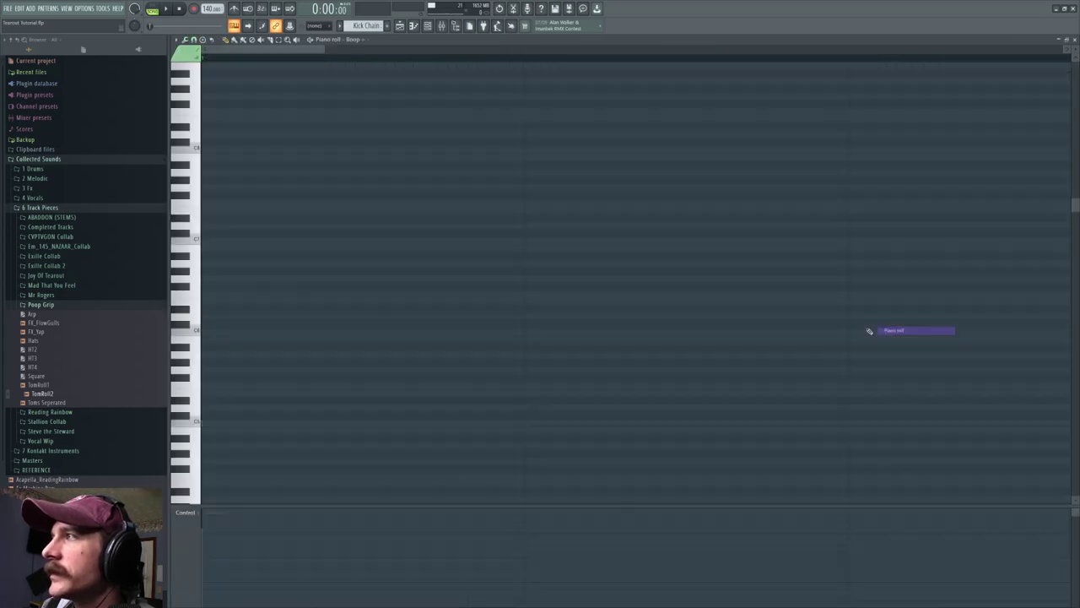
Stack short notes on every semitone from E6 up to B6 at the start of Boop's piano roll.
{"action": "left_click", "coordinate": [205, 308]}
{"action": "mouse_move", "coordinate": [189, 303]}
{"action": "left_mouse_down"}
{"action": "mouse_move", "coordinate": [199, 278]}
{"action": "mouse_move", "coordinate": [203, 302]}
{"action": "left_mouse_up"}
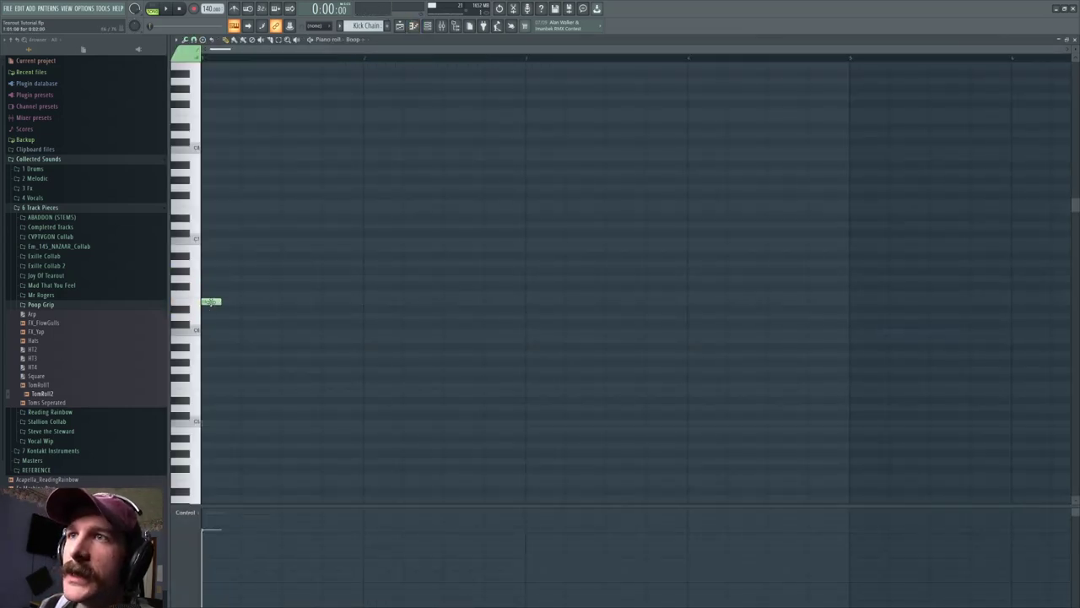
{"action": "left_click", "coordinate": [202, 293]}
{"action": "left_click", "coordinate": [204, 286]}
{"action": "left_click", "coordinate": [204, 277]}
{"action": "left_click", "coordinate": [205, 270]}
{"action": "left_click", "coordinate": [205, 263]}
{"action": "left_click", "coordinate": [206, 256]}
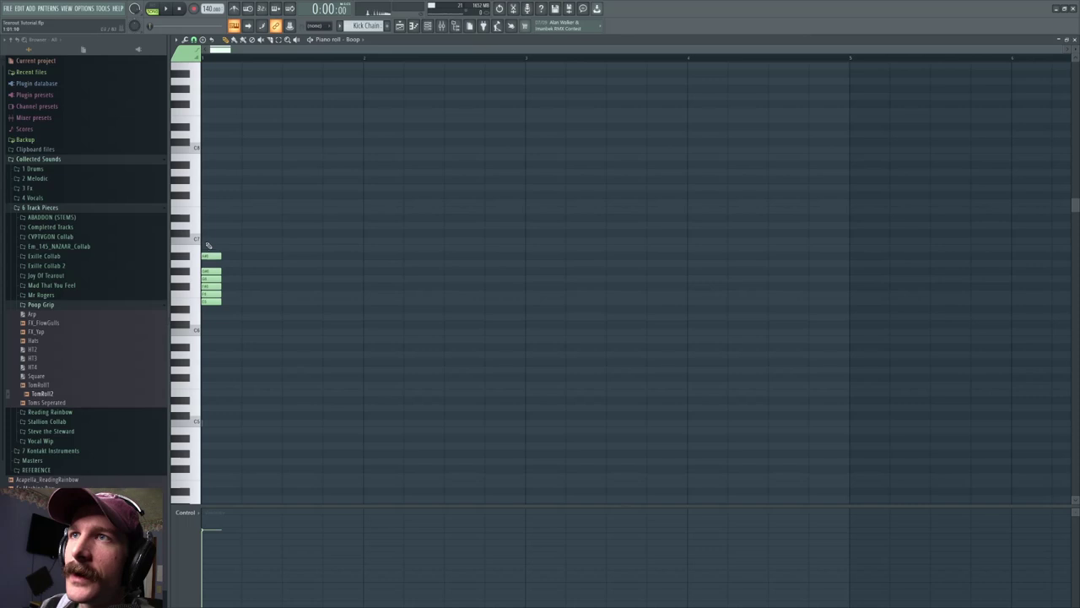
{"action": "left_click", "coordinate": [203, 248]}
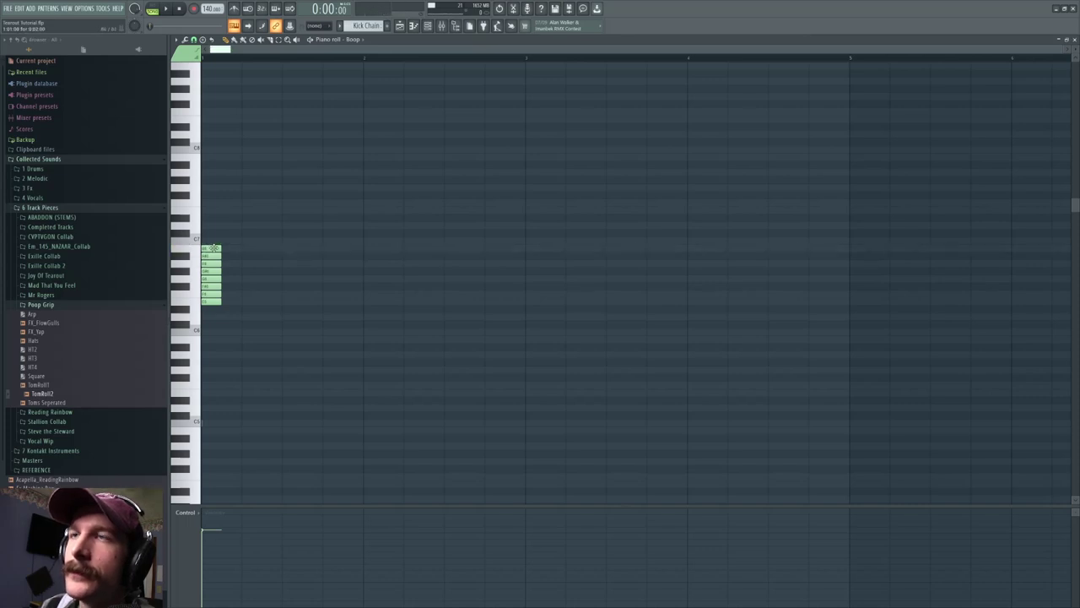
Delete the whole stack of notes from Boop's piano roll.
{"action": "left_click", "coordinate": [213, 248]}
{"action": "left_click", "coordinate": [214, 248]}
{"action": "right_click", "coordinate": [213, 255]}
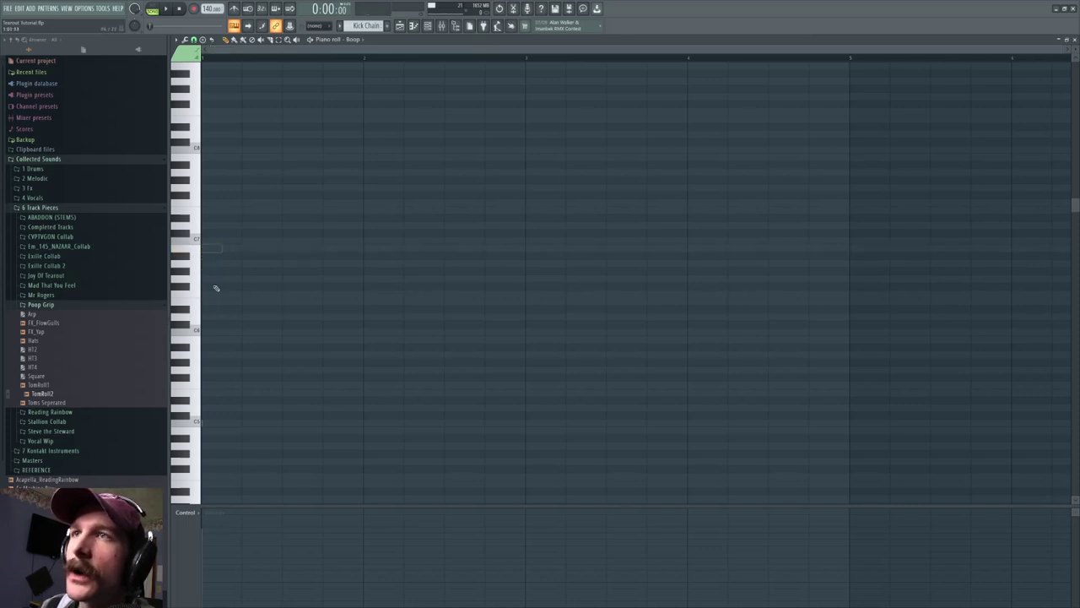
Reopen the Boop patch, enable its MG Low 18 filter and check its effects page.
{"action": "left_click", "coordinate": [427, 26]}
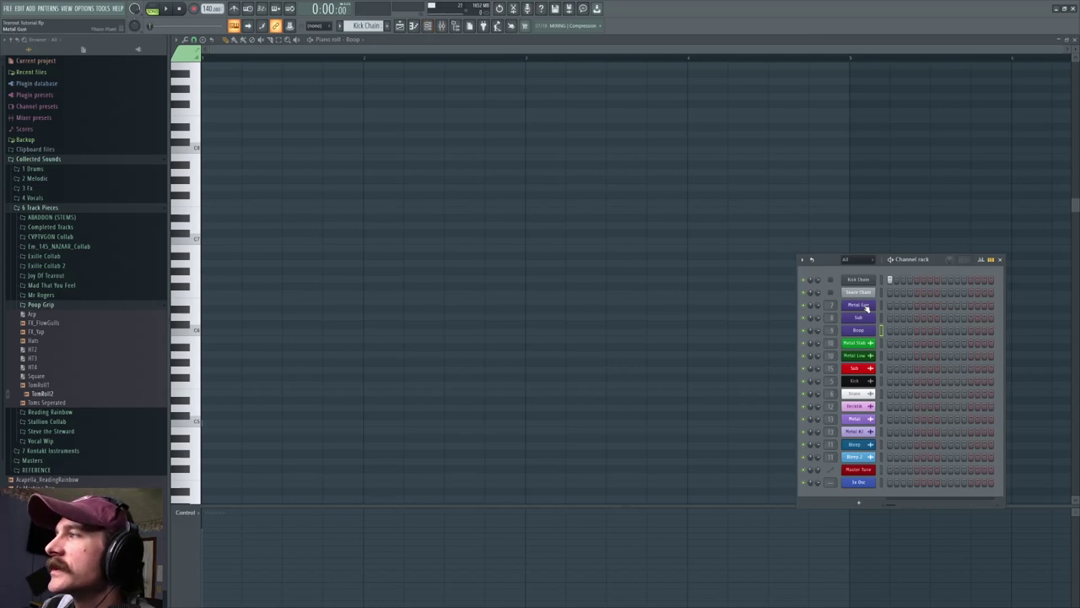
{"action": "left_click", "coordinate": [870, 333]}
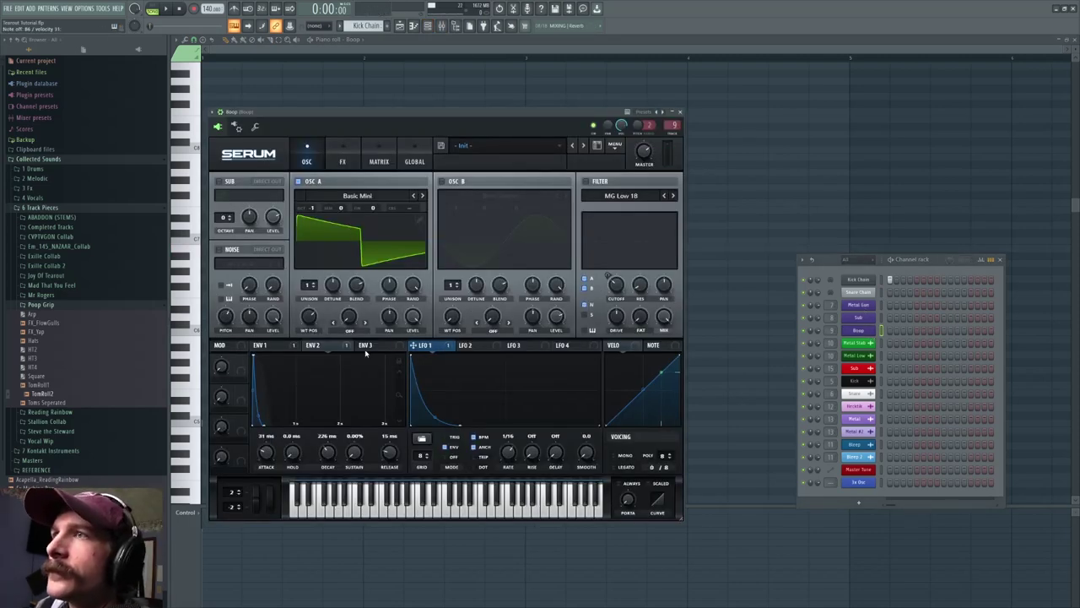
{"action": "left_click", "coordinate": [586, 181]}
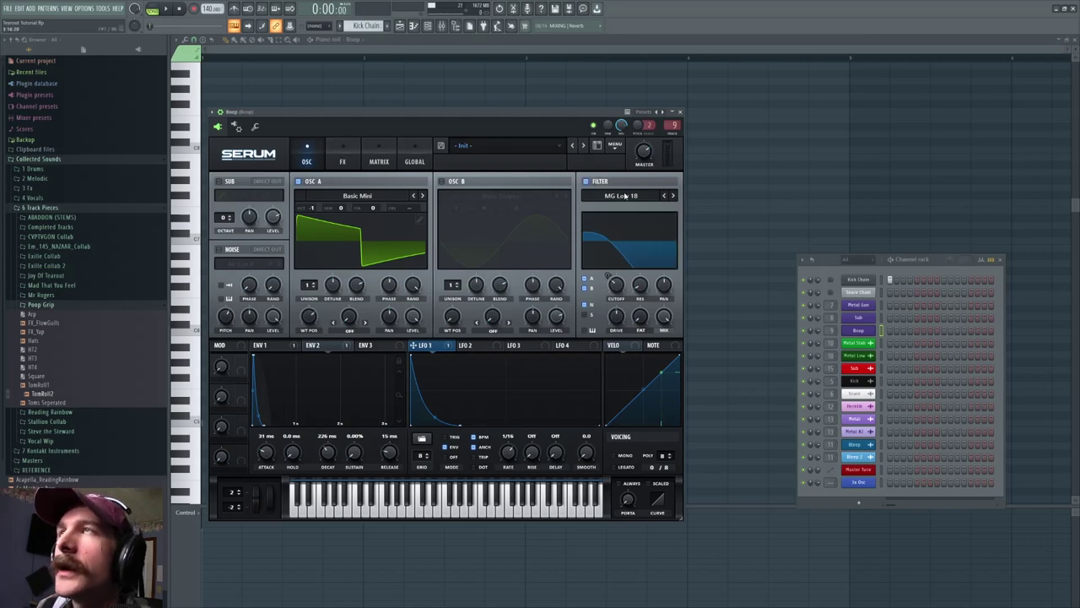
{"action": "left_click", "coordinate": [343, 162]}
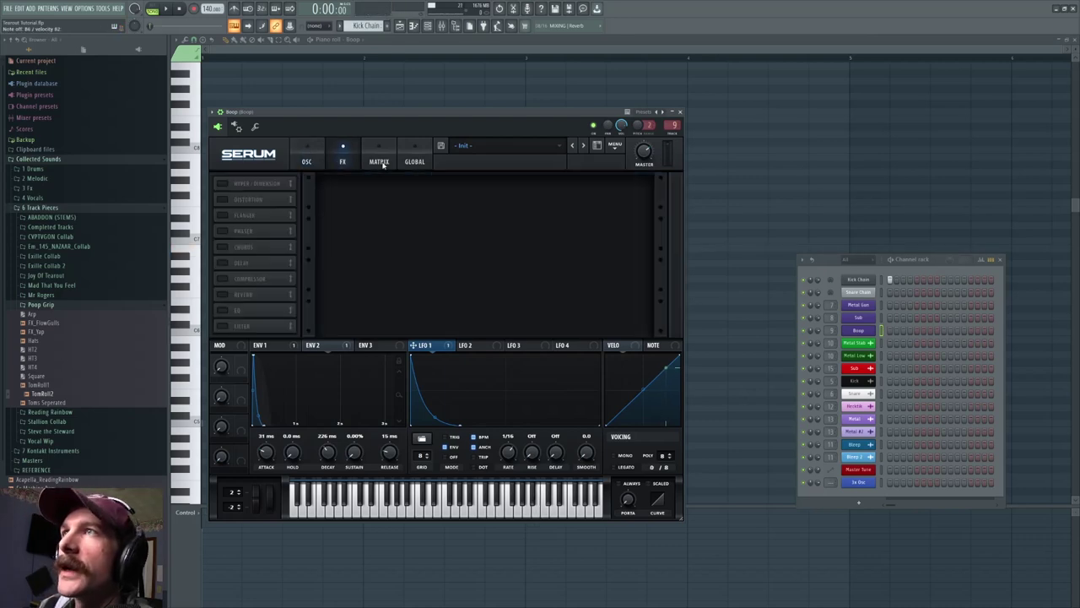
Enable ValhallaRoom on the Boop mixer track and open its settings.
{"action": "left_click", "coordinate": [443, 25]}
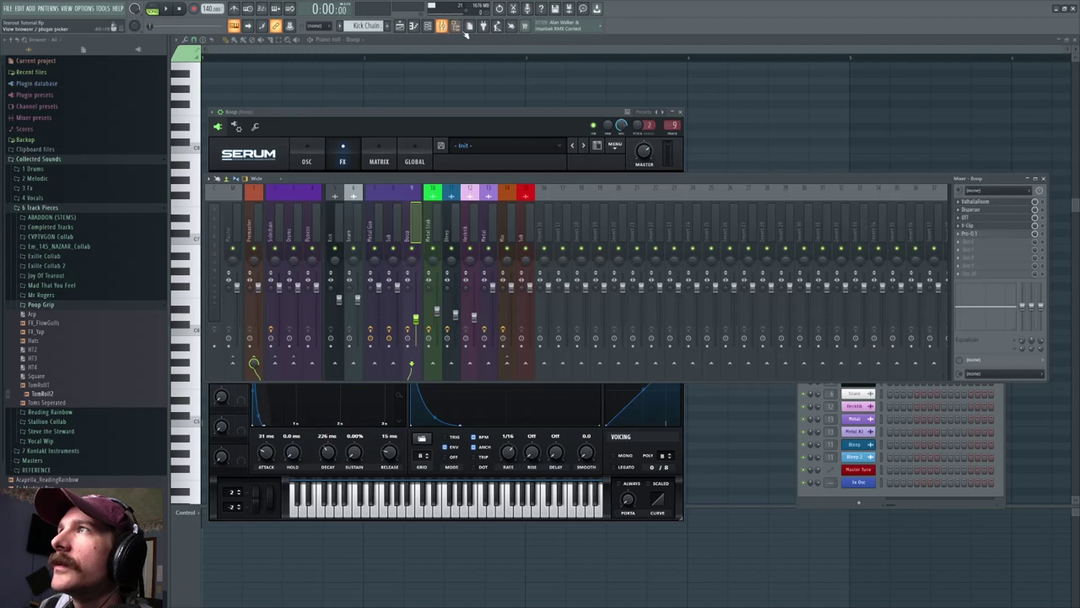
{"action": "left_click_drag", "start_coordinate": [1044, 203], "coordinate": [1041, 203]}
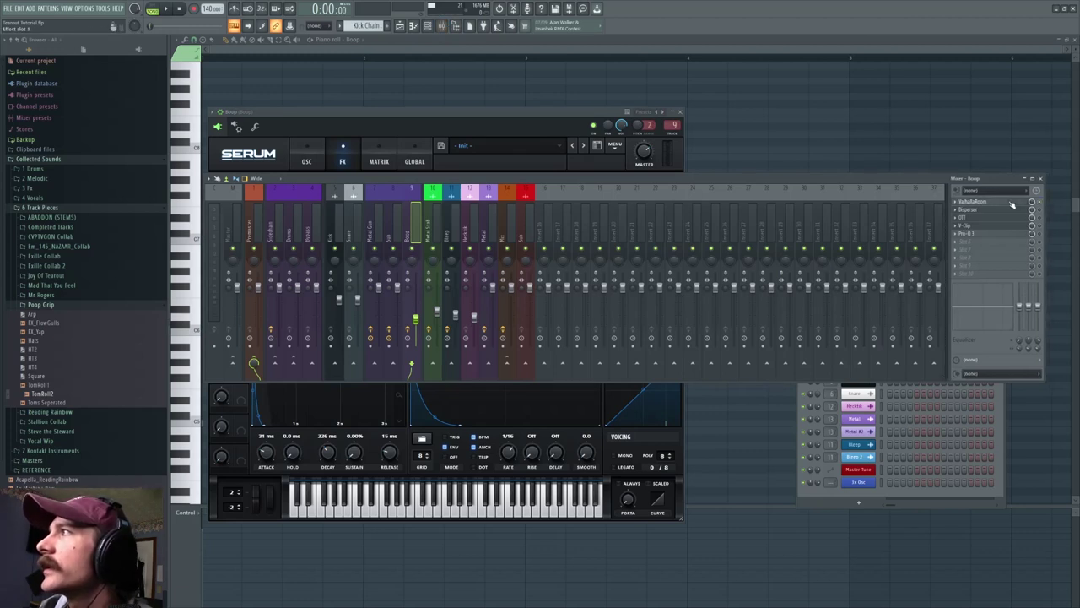
{"action": "left_click", "coordinate": [1012, 205]}
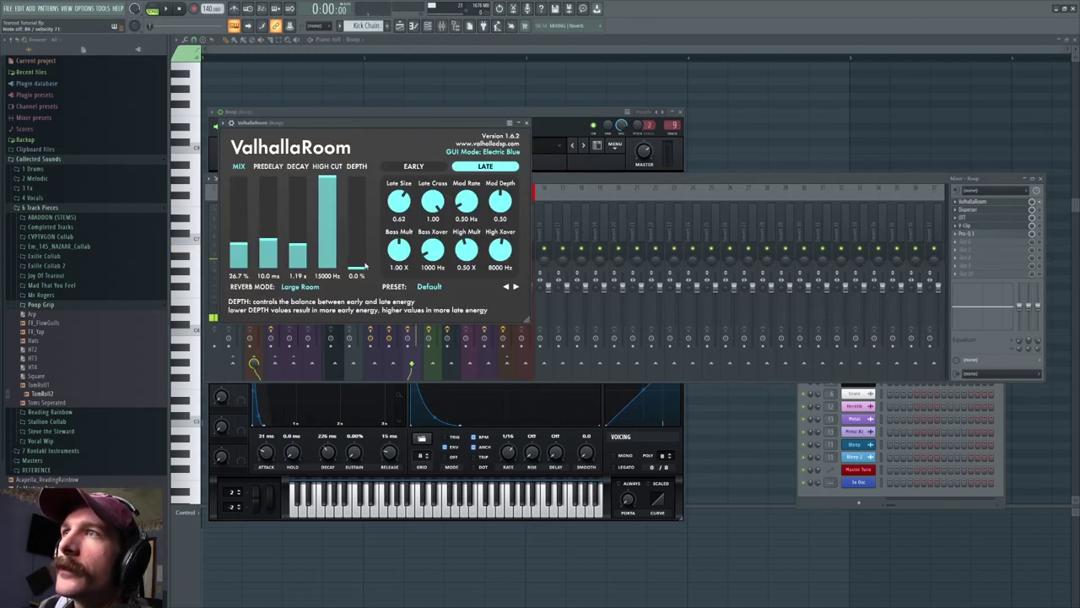
Show ValhallaRoom's Depth control, leaving it at 0.0 %, and view the Early reflection settings.
{"action": "left_click_drag", "start_coordinate": [363, 265], "coordinate": [380, 128]}
{"action": "left_click_drag", "start_coordinate": [357, 181], "coordinate": [345, 292]}
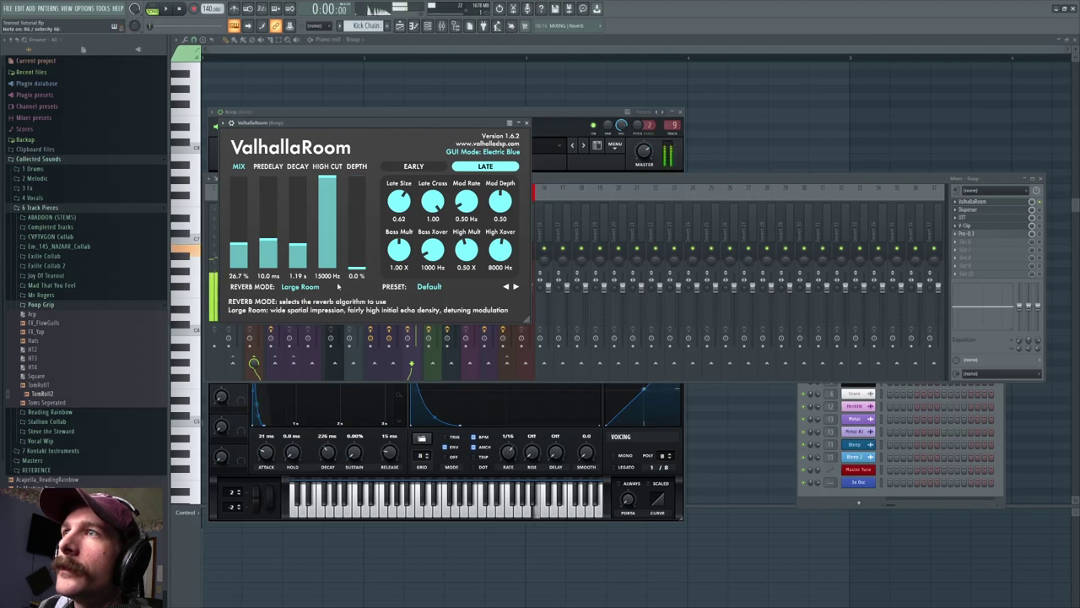
{"action": "left_click", "coordinate": [412, 166]}
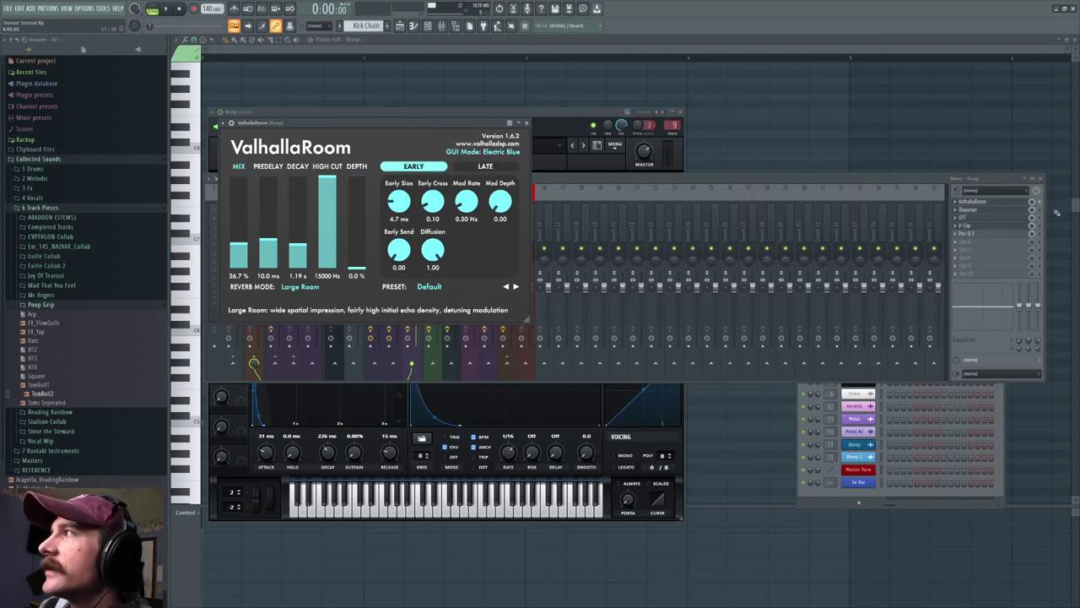
Enable Disperser and OTT on the Boop mixer track and show each effect's settings.
{"action": "left_click", "coordinate": [1007, 215]}
{"action": "left_click", "coordinate": [1008, 212]}
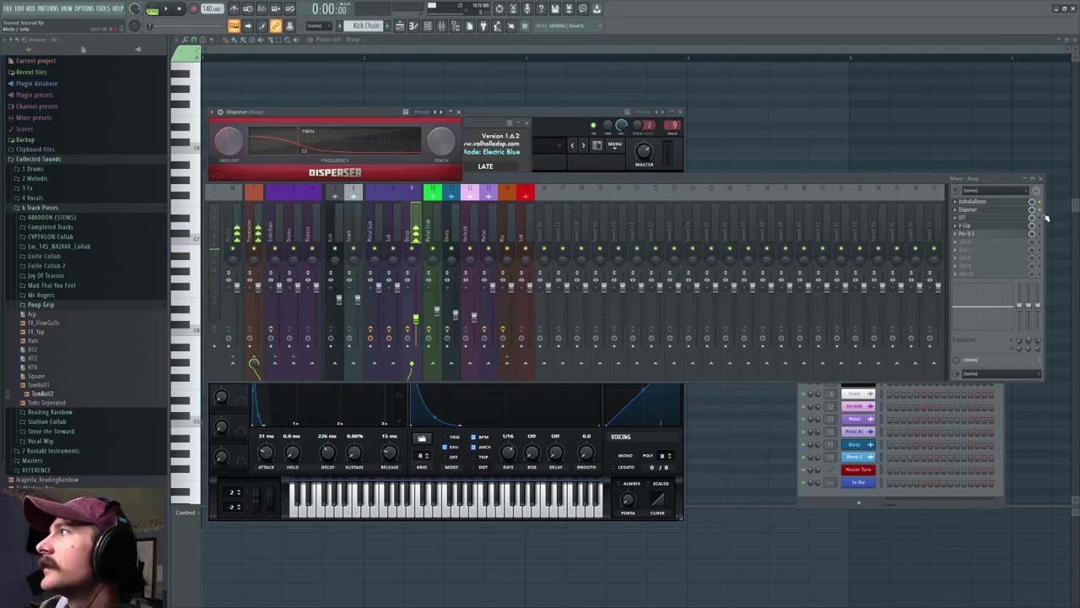
{"action": "left_click", "coordinate": [997, 218]}
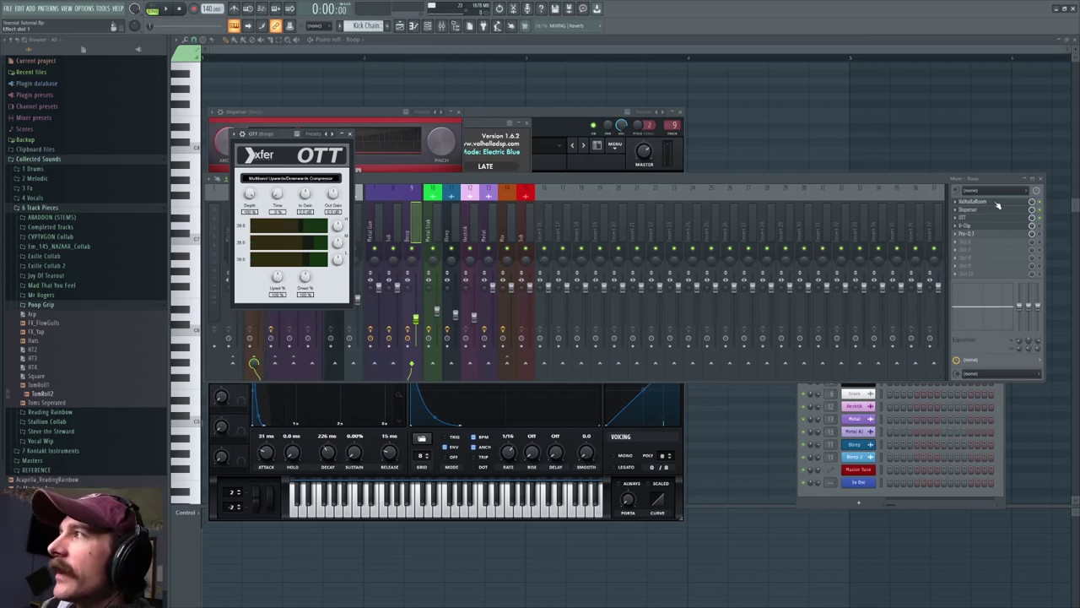
Enable V-Clip and Pro-Q 3 on the Boop mixer track and show their clipping and EQ settings.
{"action": "left_click", "coordinate": [1040, 227]}
{"action": "left_click", "coordinate": [1007, 227]}
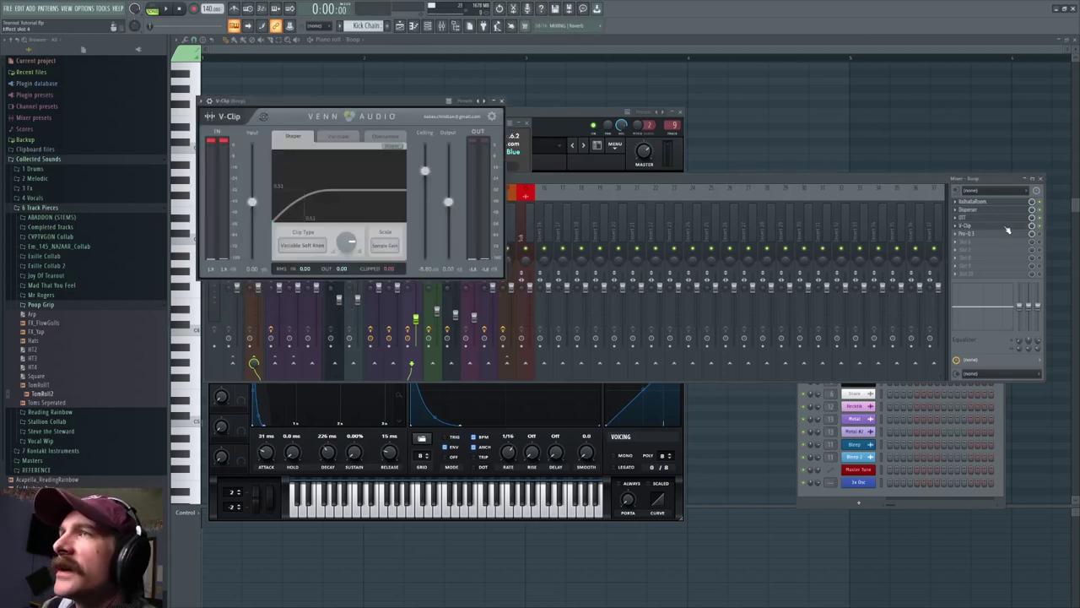
{"action": "left_click", "coordinate": [1040, 236]}
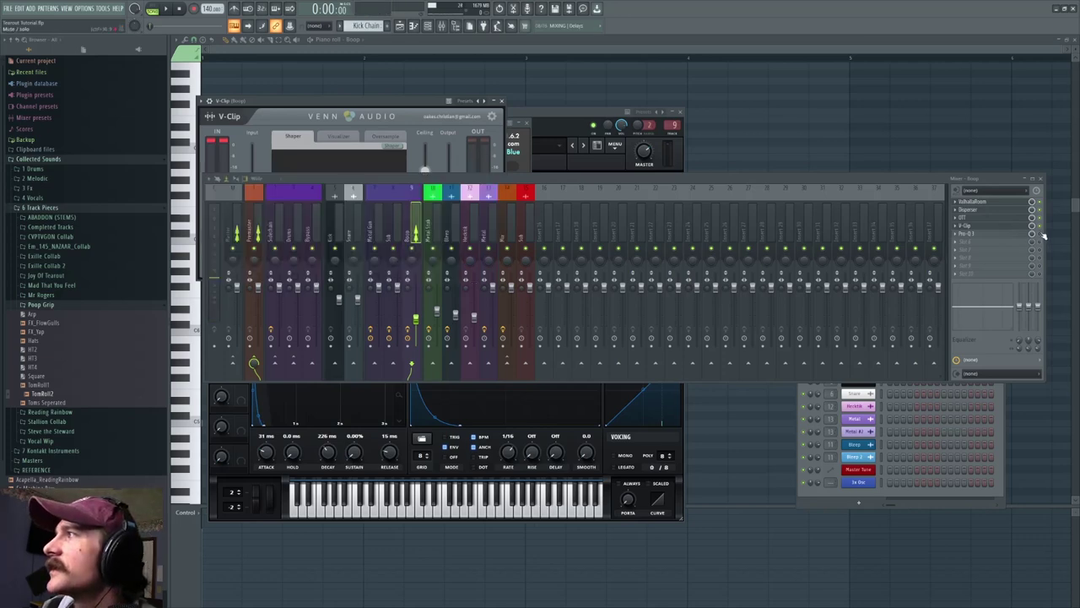
{"action": "left_click", "coordinate": [997, 235]}
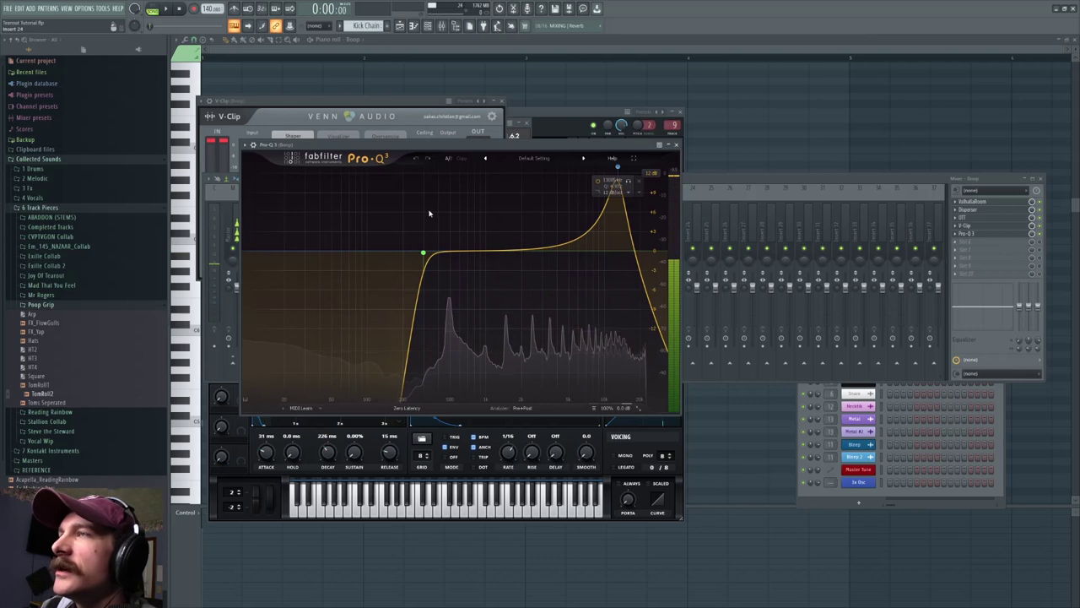
Go through the effect slots of the neighbouring layer tracks in the mixer and view the Bleep track's Pro-Q 3.
{"action": "left_click", "coordinate": [440, 26]}
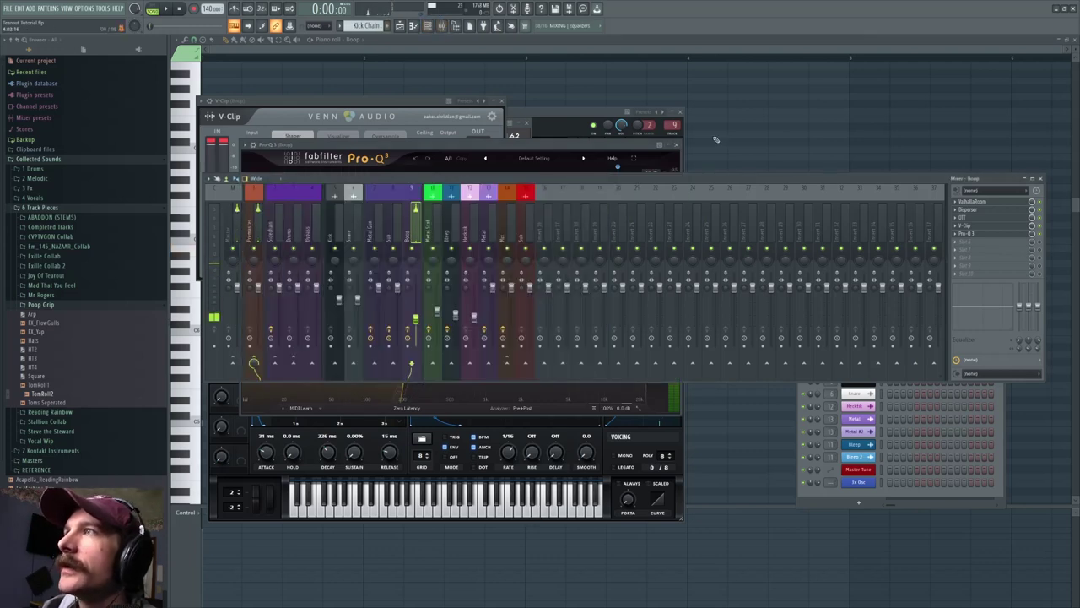
{"action": "left_click", "coordinate": [432, 226]}
{"action": "left_click", "coordinate": [410, 226]}
{"action": "left_click", "coordinate": [473, 229]}
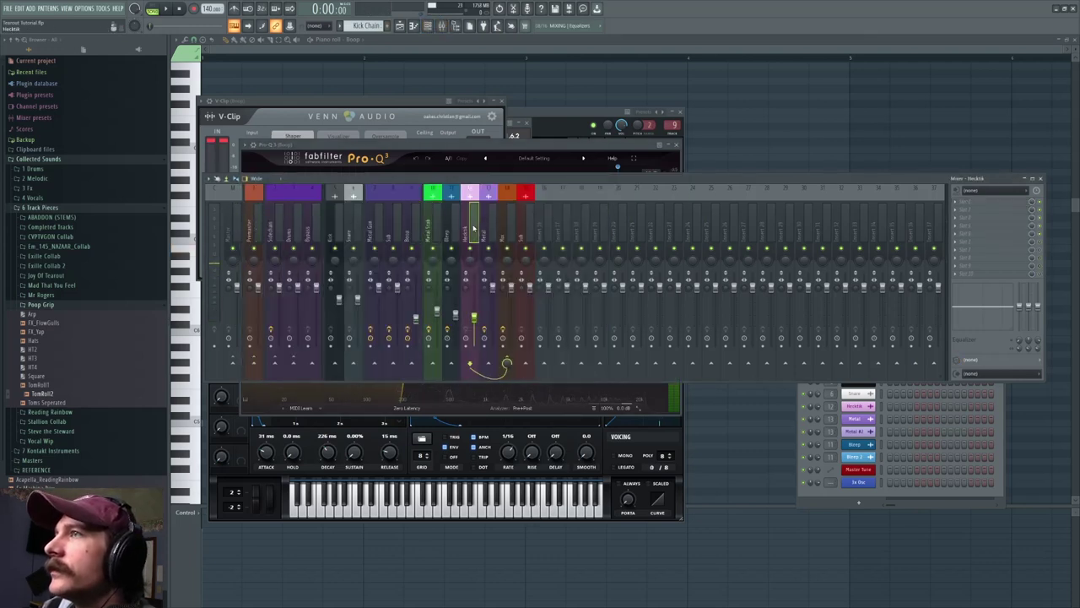
{"action": "left_click", "coordinate": [487, 229]}
{"action": "left_click", "coordinate": [450, 229]}
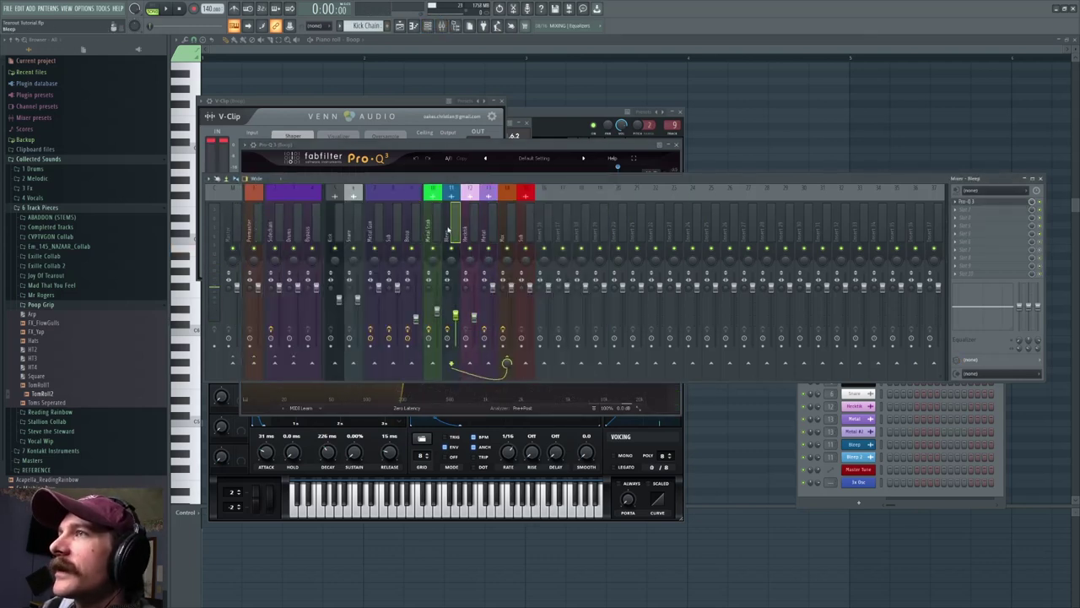
{"action": "left_click", "coordinate": [989, 202]}
In the playlist, mute Track 1 and unmute Tracks 2 to 9 so the full arrangement can play.
{"action": "left_click", "coordinate": [400, 26]}
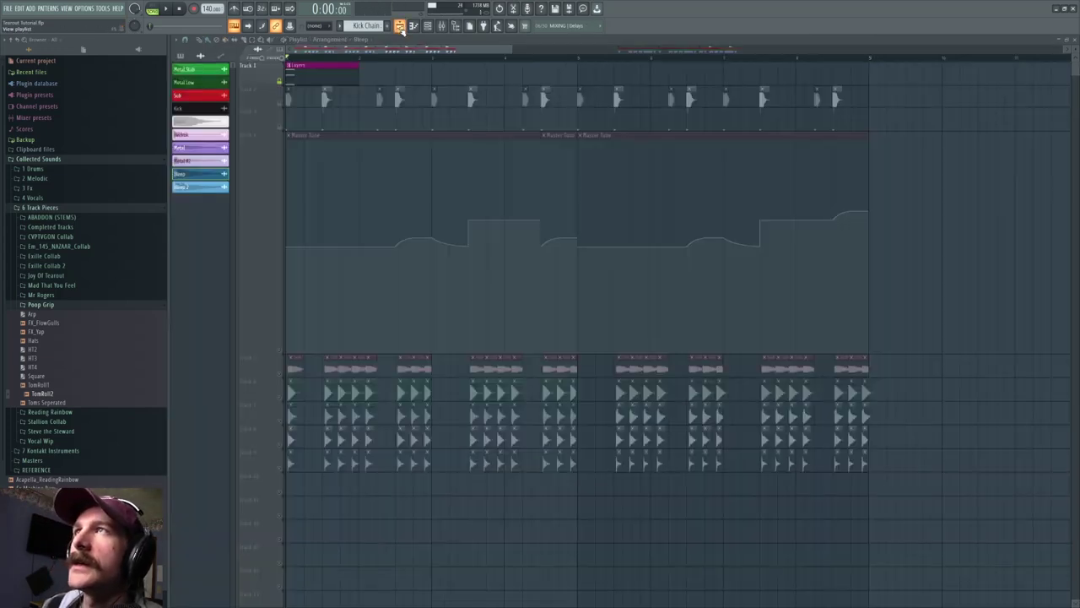
{"action": "right_click", "coordinate": [278, 349]}
{"action": "right_click", "coordinate": [279, 349]}
{"action": "left_click", "coordinate": [280, 81]}
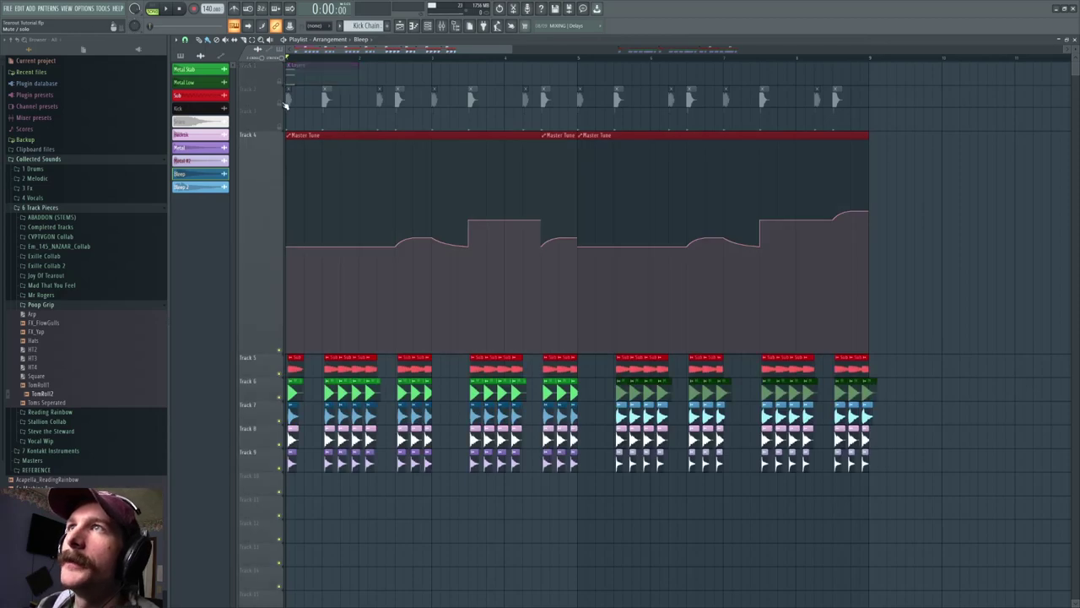
{"action": "left_click", "coordinate": [279, 104]}
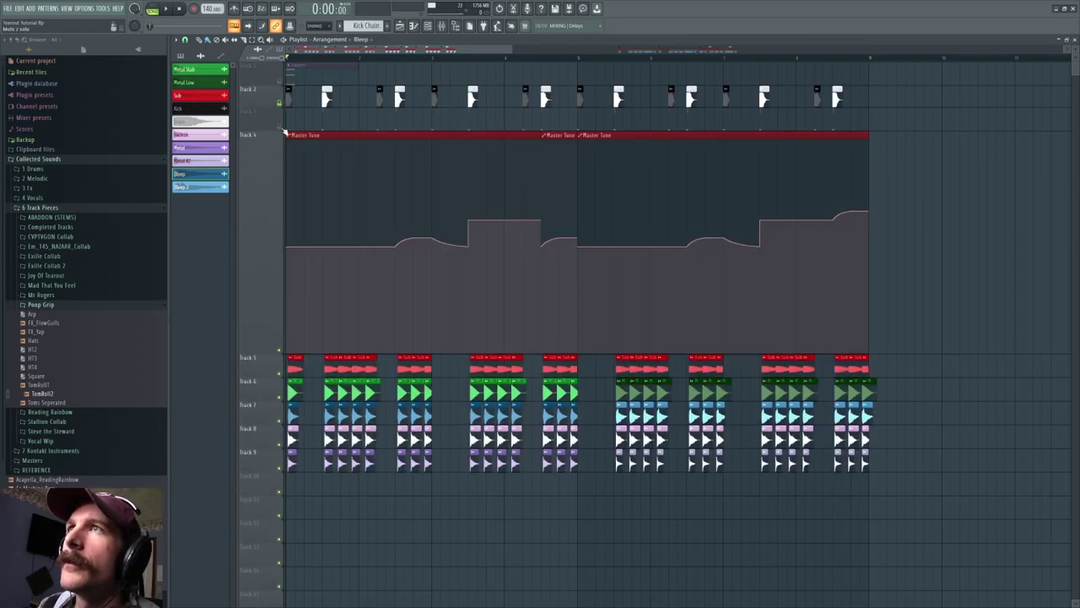
{"action": "left_click", "coordinate": [280, 127]}
Play the full arrangement from the start, checking the mixer levels along the way, and stop playback.
{"action": "key", "text": "space"}
{"action": "key", "text": "F9"}
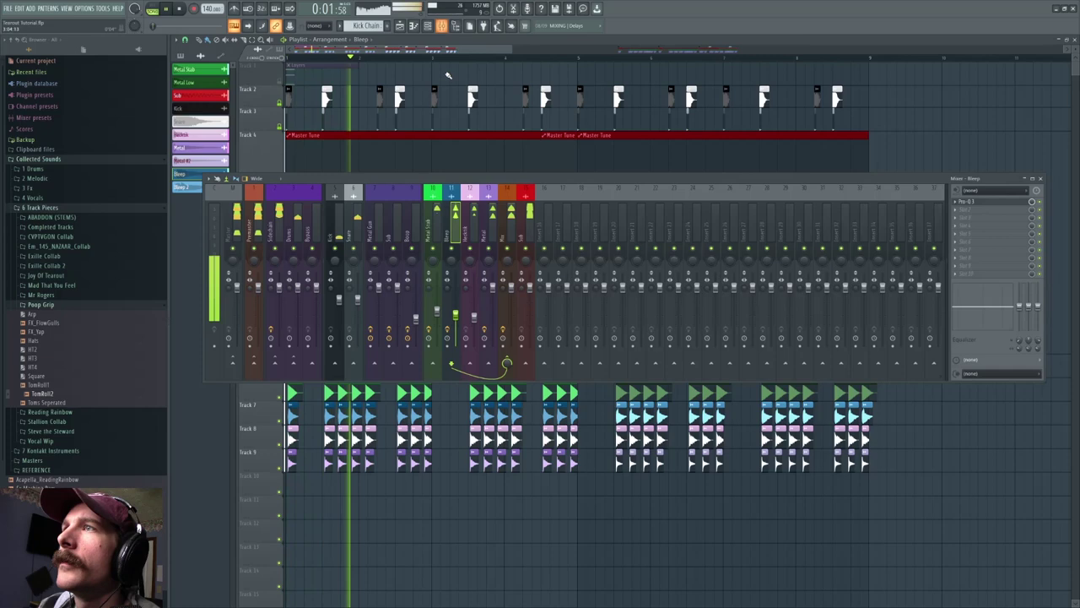
{"action": "left_click", "coordinate": [970, 201]}
{"action": "left_click", "coordinate": [868, 123]}
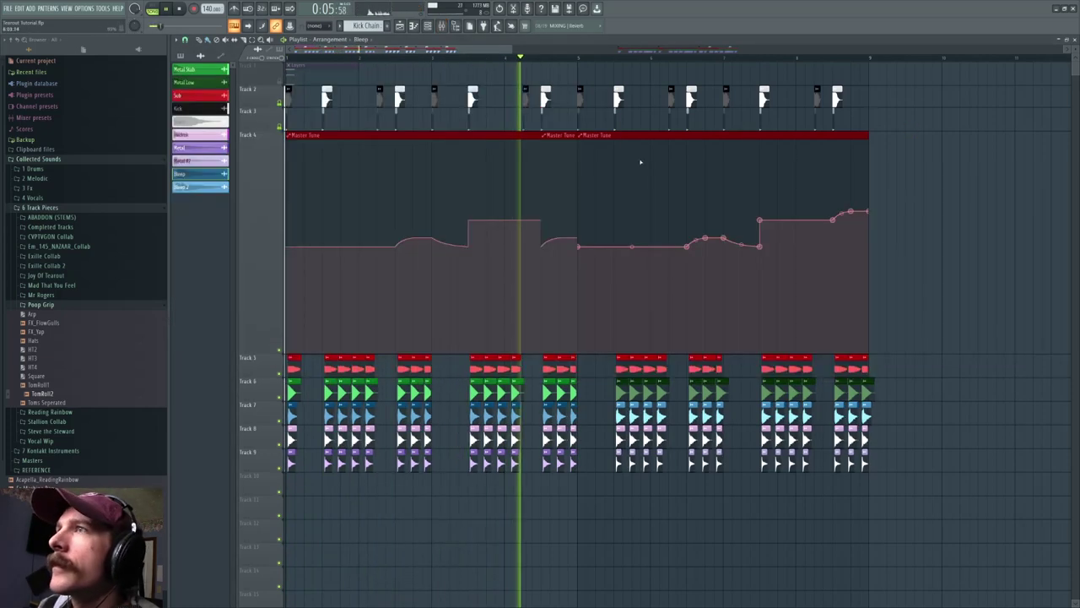
{"action": "key", "text": "F9"}
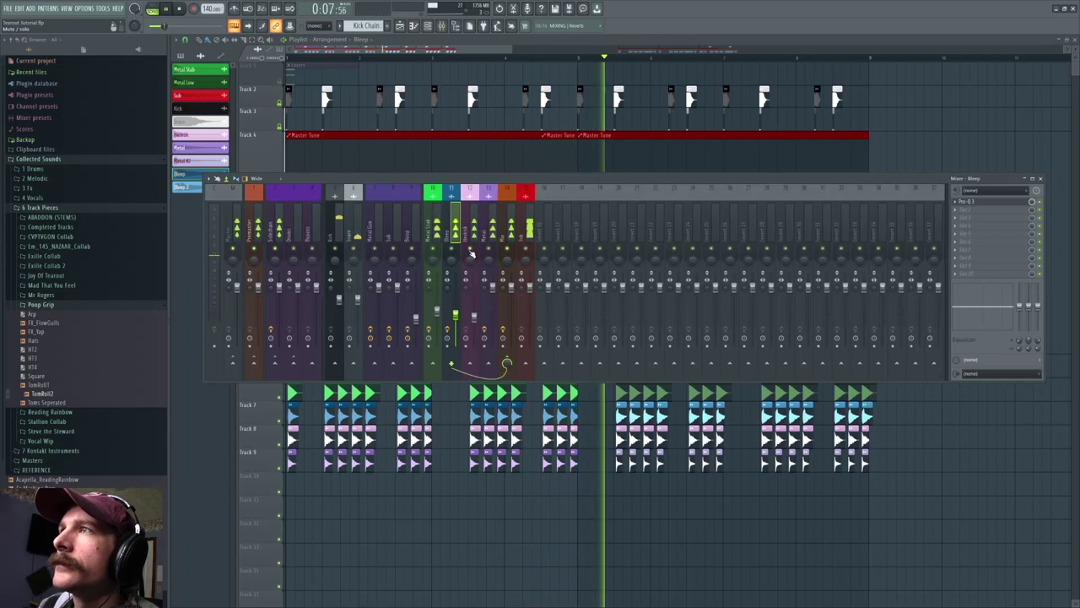
{"action": "key", "text": "F9"}
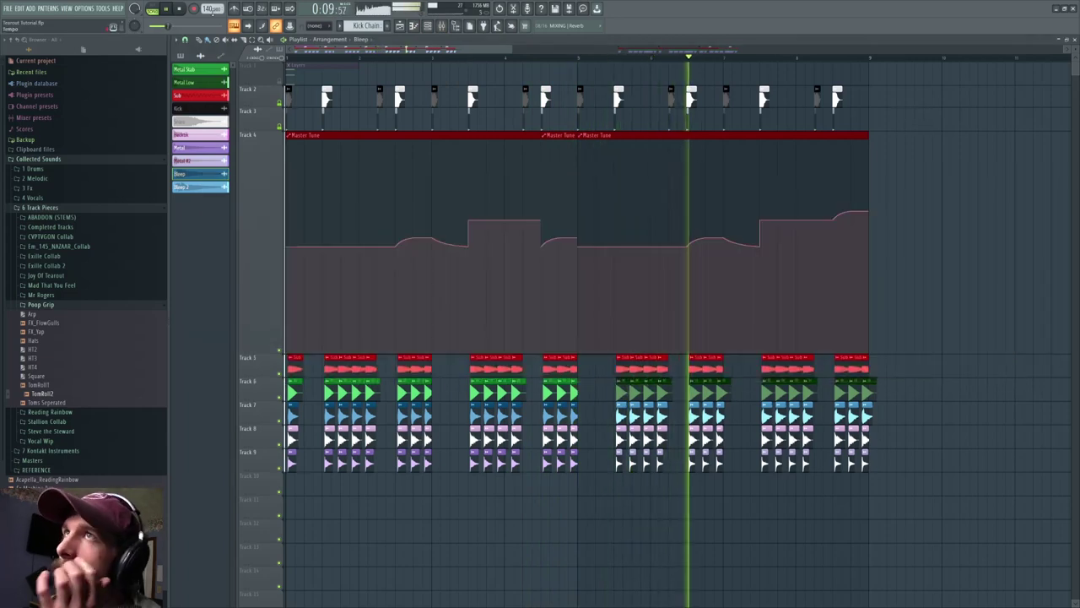
{"action": "key", "text": "space"}
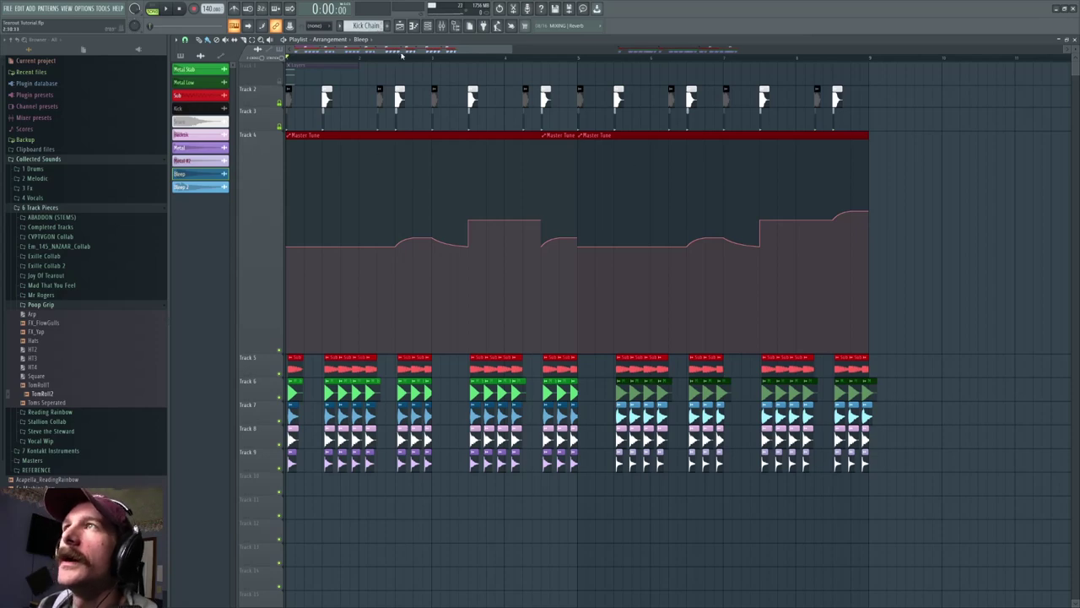
Shrink playlist Track 4, which holds the Master Tune automation, to a smaller track size.
{"action": "scroll", "coordinate": [401, 58], "scroll_direction": "up", "scroll_amount": 3}
{"action": "scroll", "coordinate": [354, 62], "scroll_direction": "down", "scroll_amount": 4}
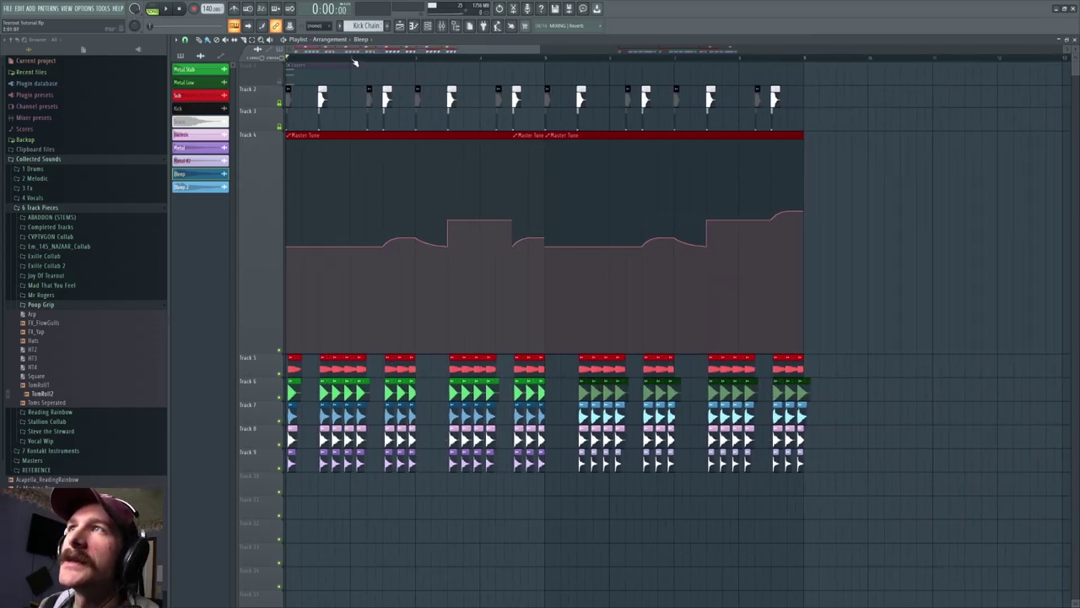
{"action": "scroll", "coordinate": [355, 63], "scroll_direction": "up", "scroll_amount": 4}
{"action": "right_click", "coordinate": [259, 135]}
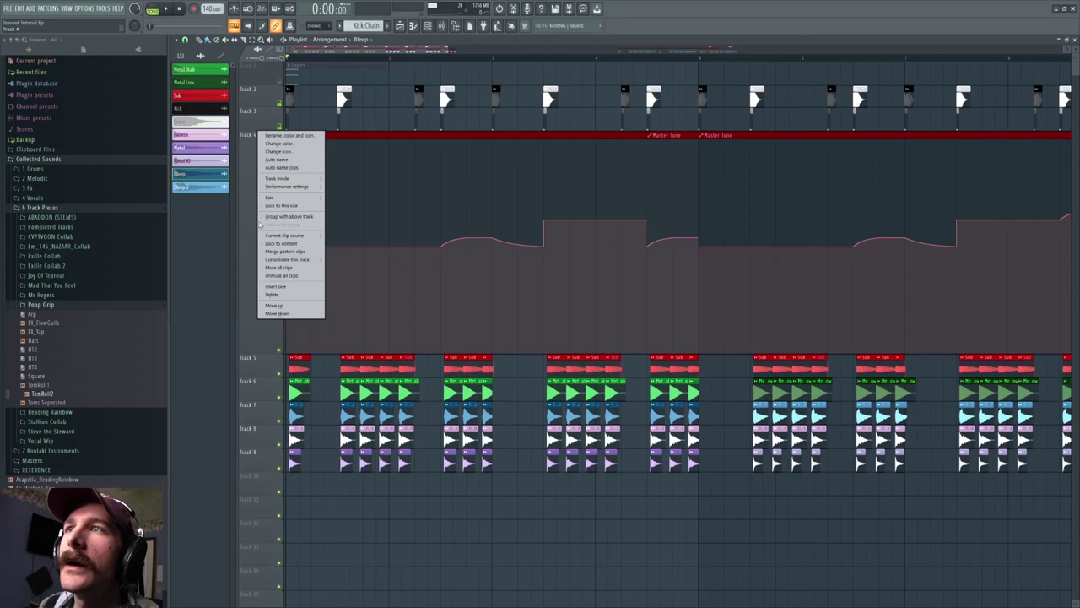
{"action": "mouse_move", "coordinate": [287, 196]}
{"action": "left_click", "coordinate": [339, 233]}
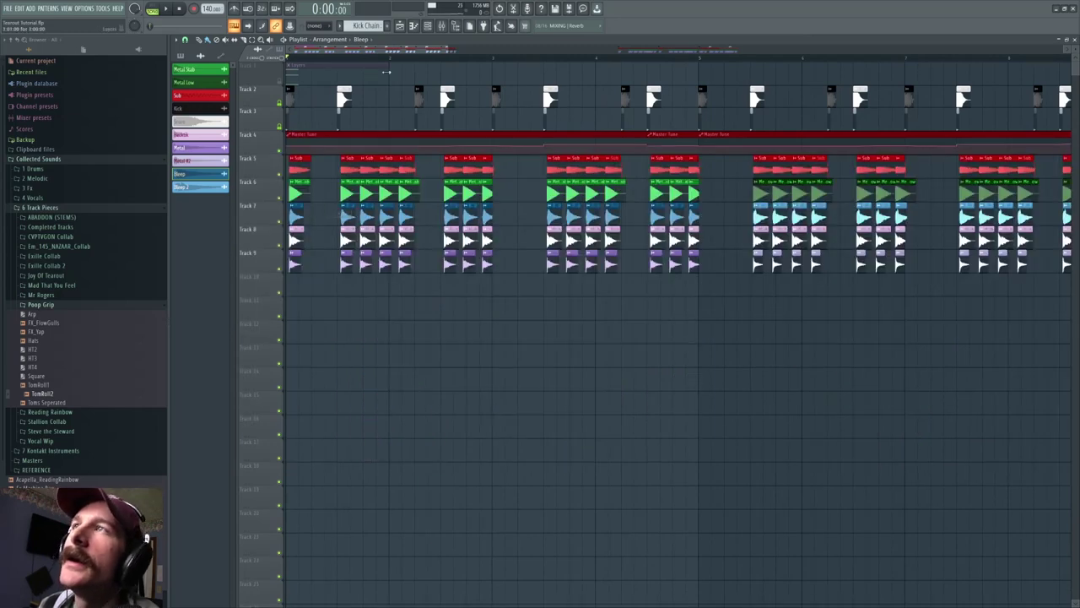
{"action": "scroll", "coordinate": [388, 68], "scroll_direction": "down", "scroll_amount": 4}
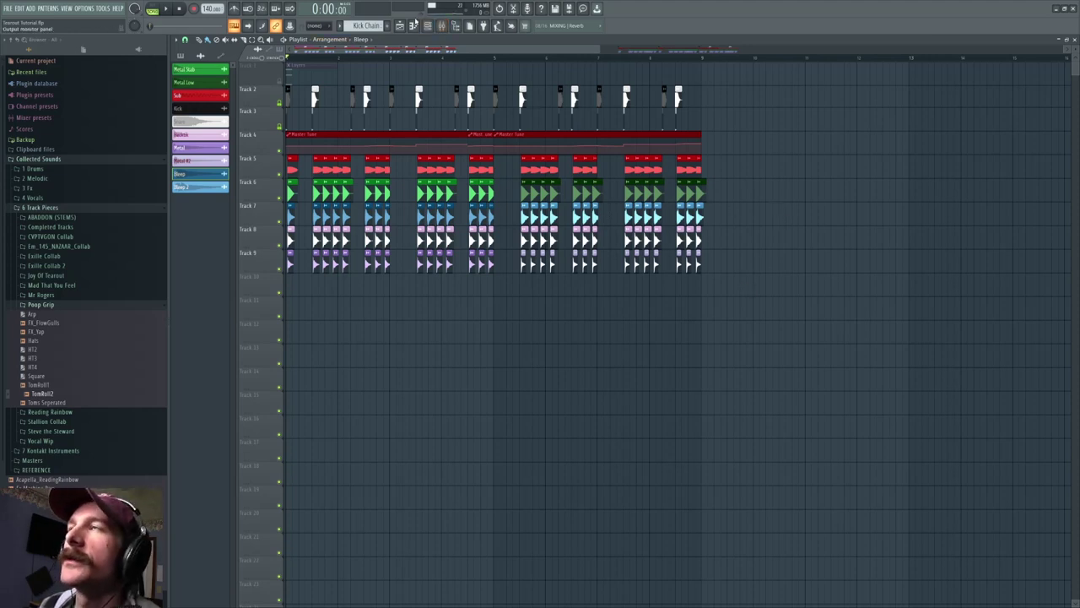
{"action": "scroll", "coordinate": [345, 61], "scroll_direction": "up", "scroll_amount": 2}
{"action": "scroll", "coordinate": [767, 60], "scroll_direction": "down", "scroll_amount": 2}
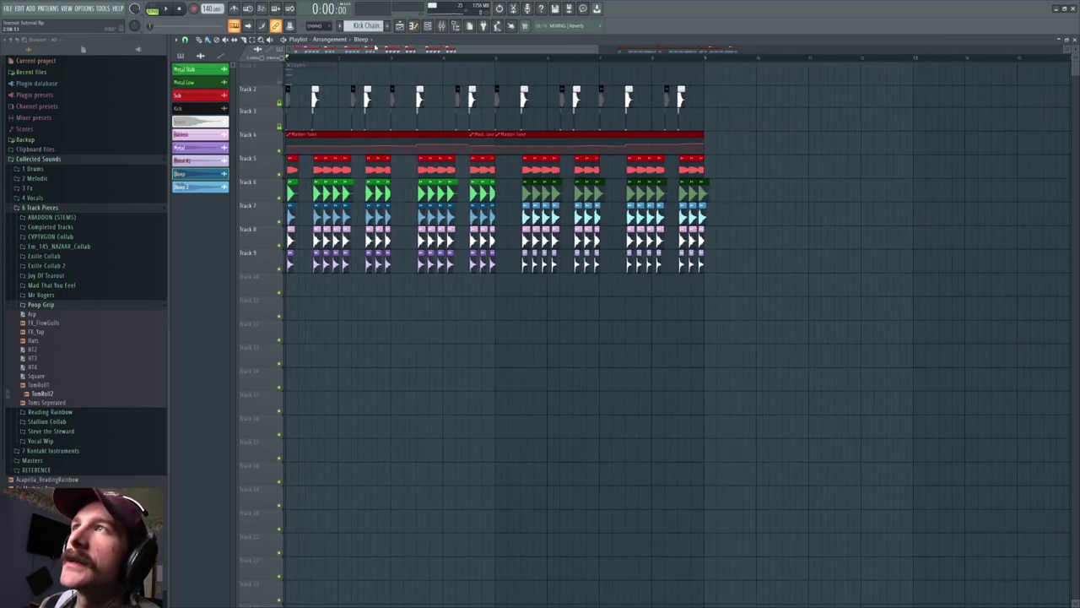
{"action": "scroll", "coordinate": [329, 58], "scroll_direction": "up", "scroll_amount": 2}
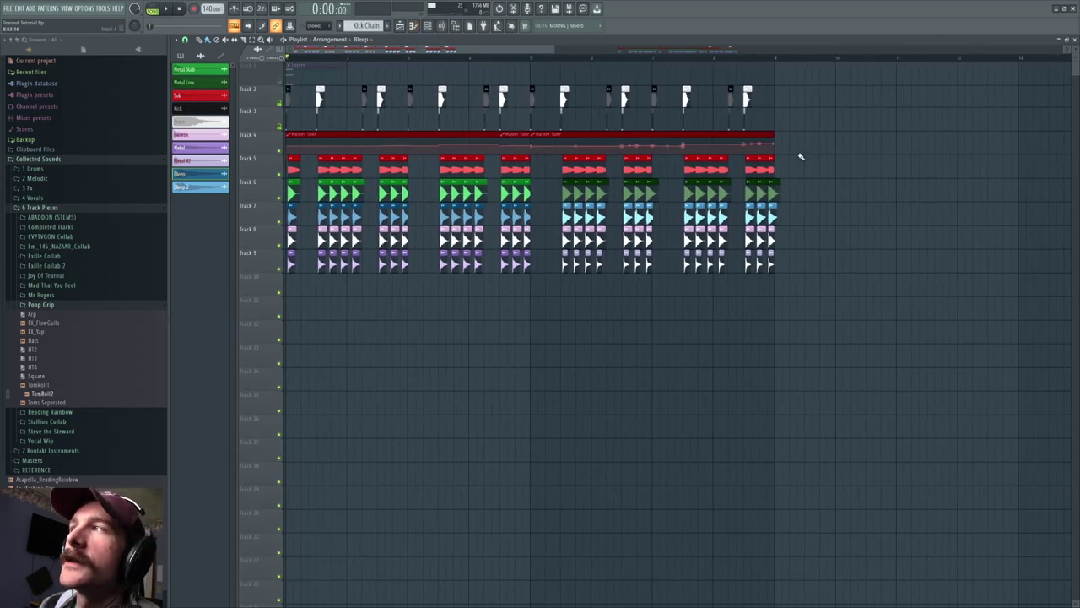